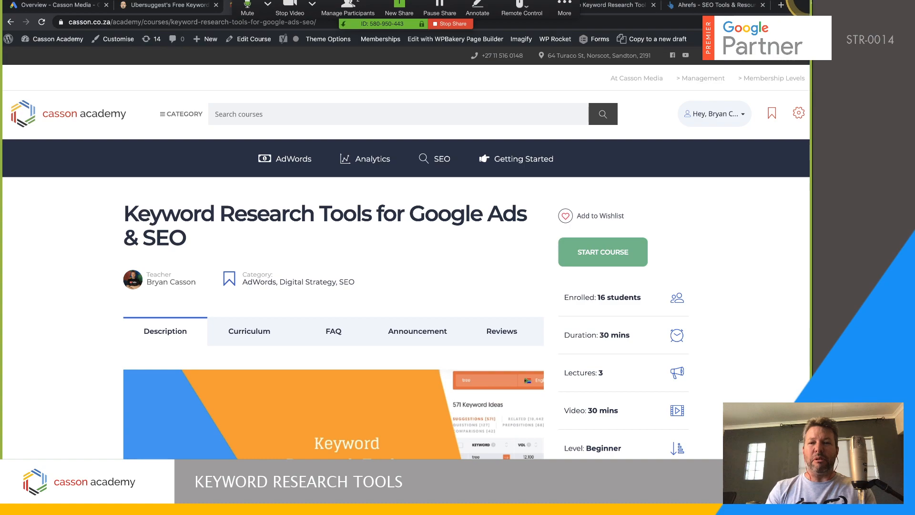
Step: Search Google for "vehicle branding" in a new browser tab
left_click(780, 6)
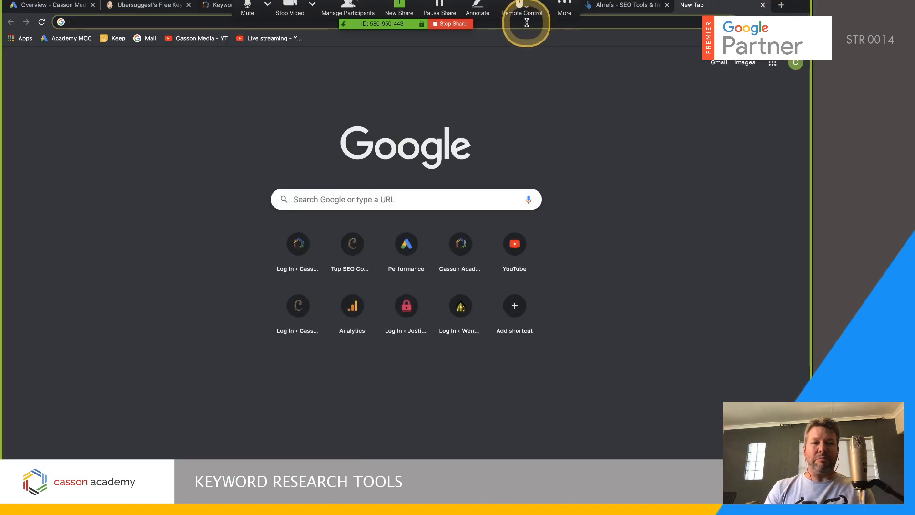
type("veh")
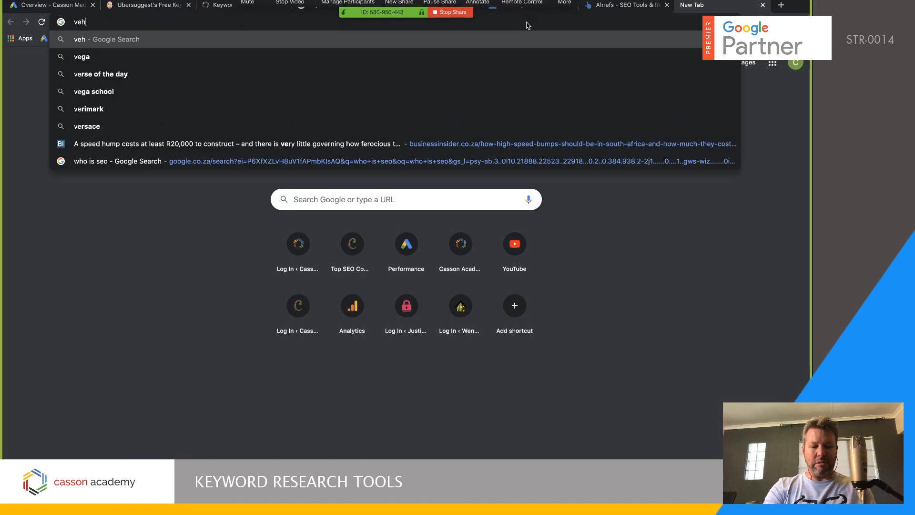
type("cile branding")
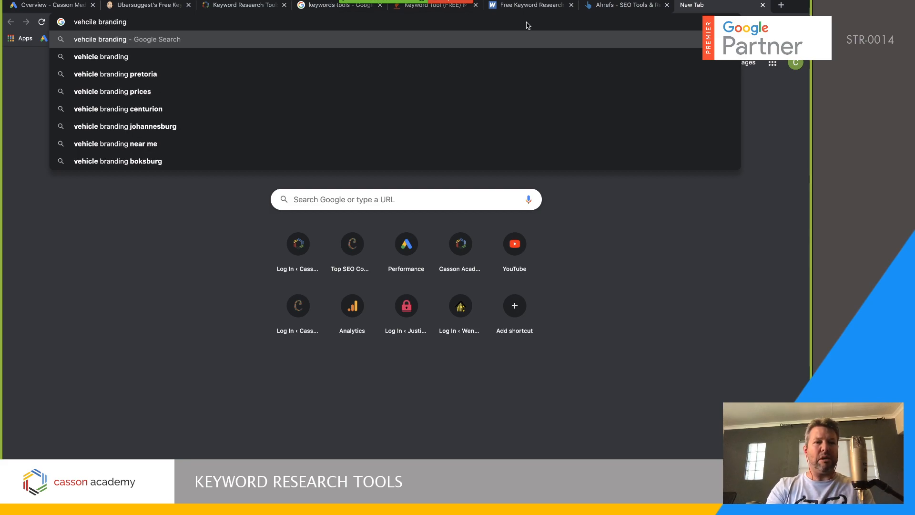
key("Return")
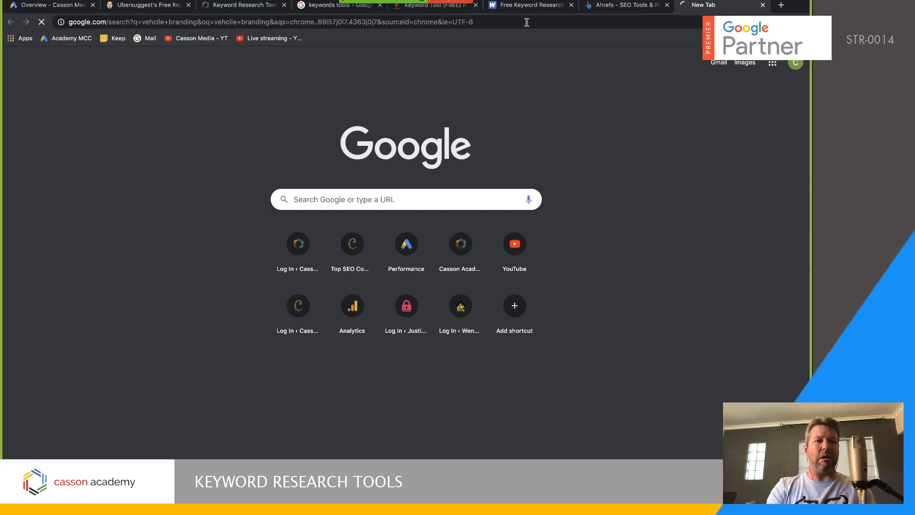
left_click(160, 103)
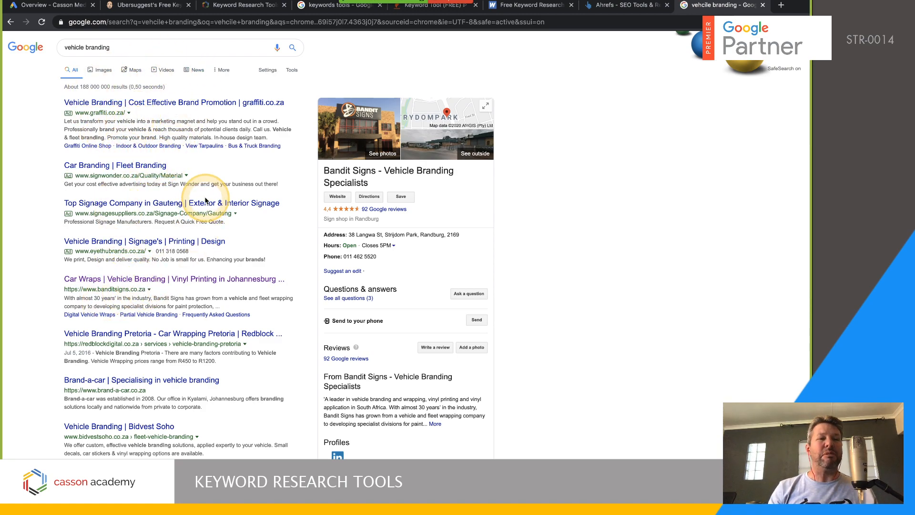
Step: Change the Google search to "Car branding" and dismiss the location permission request
left_click(72, 48)
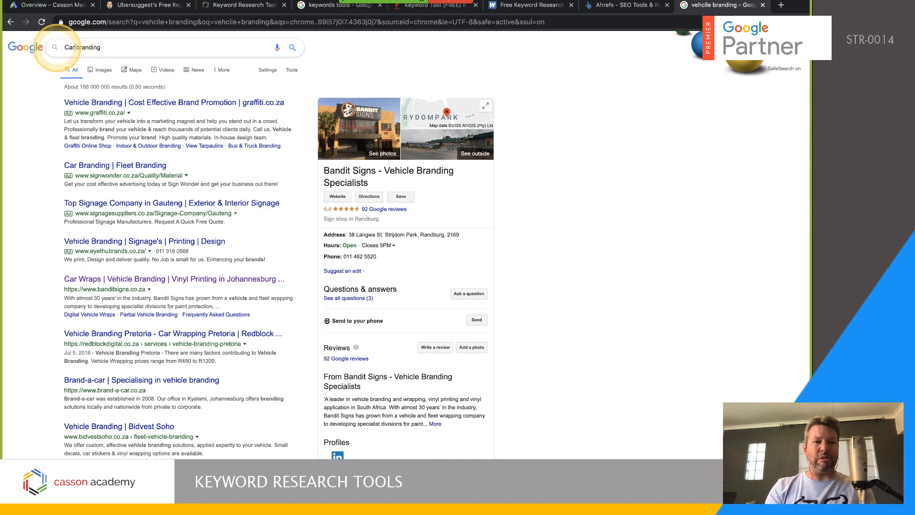
key("Return")
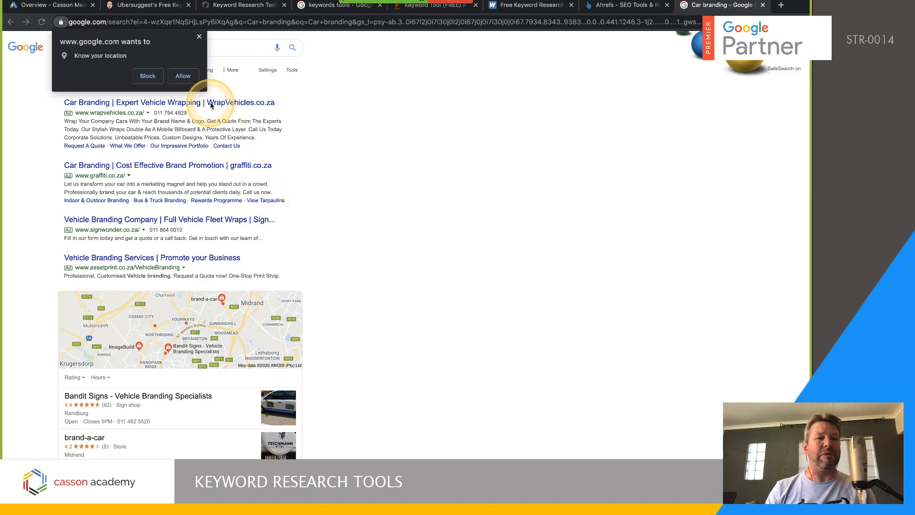
left_click(199, 36)
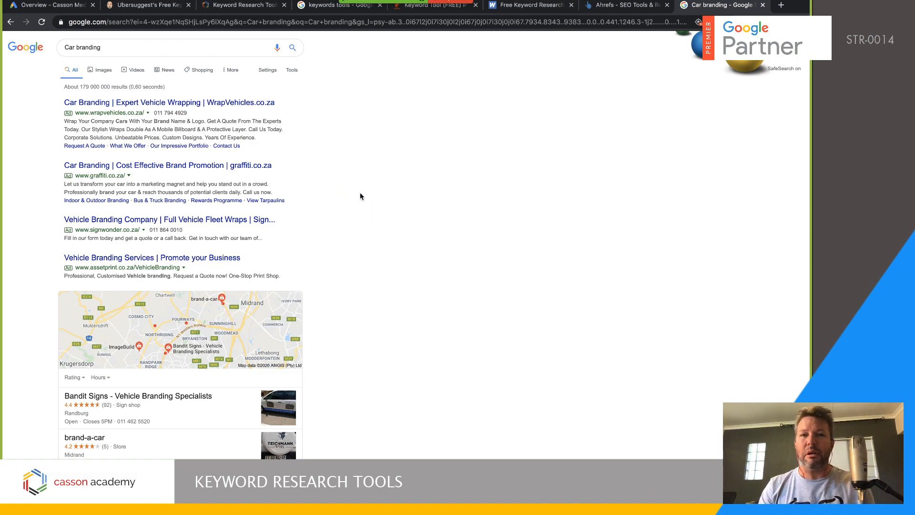
Step: Switch to the Google Ads account and open Keyword Planner
left_click(70, 10)
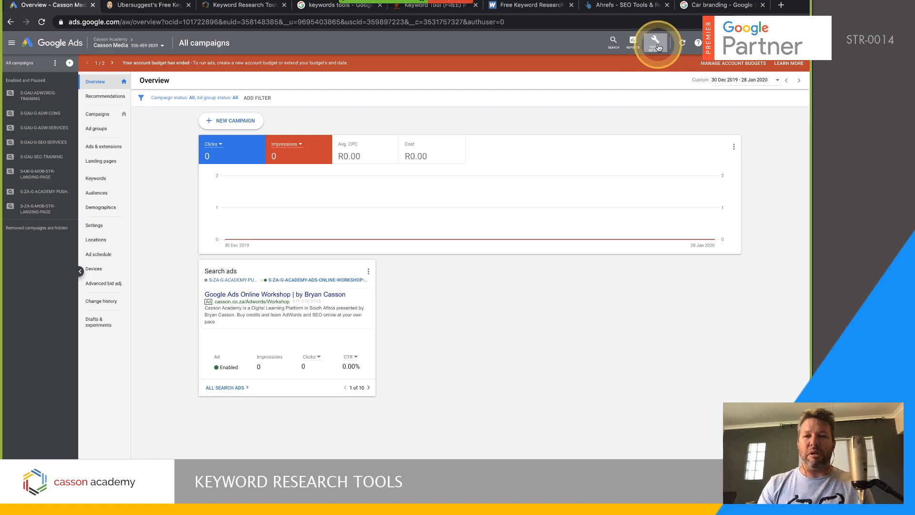
left_click(657, 45)
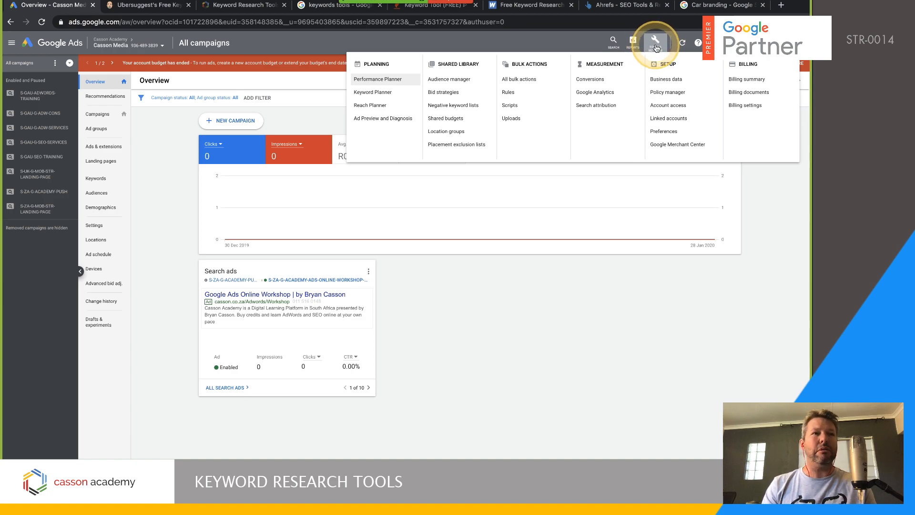
left_click(372, 94)
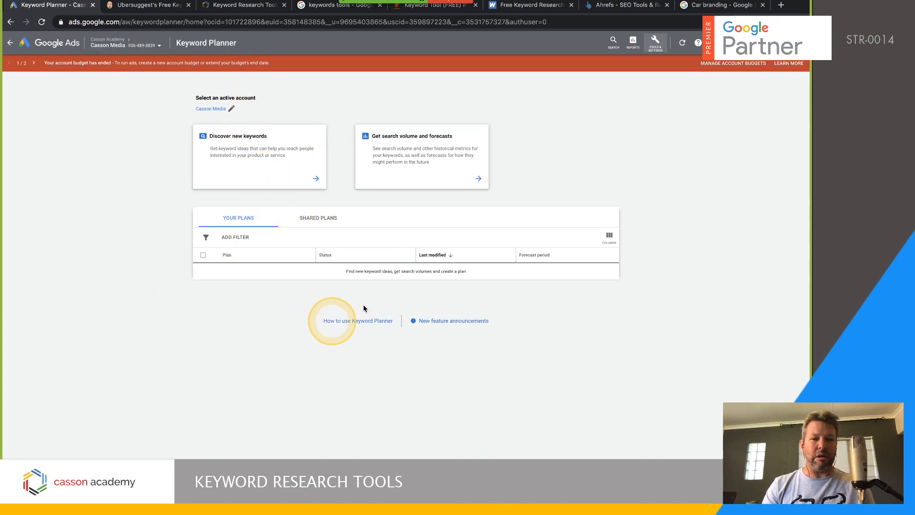
Step: Discover new keywords for "Vehicle Branding" and get the keyword idea results
left_click(257, 159)
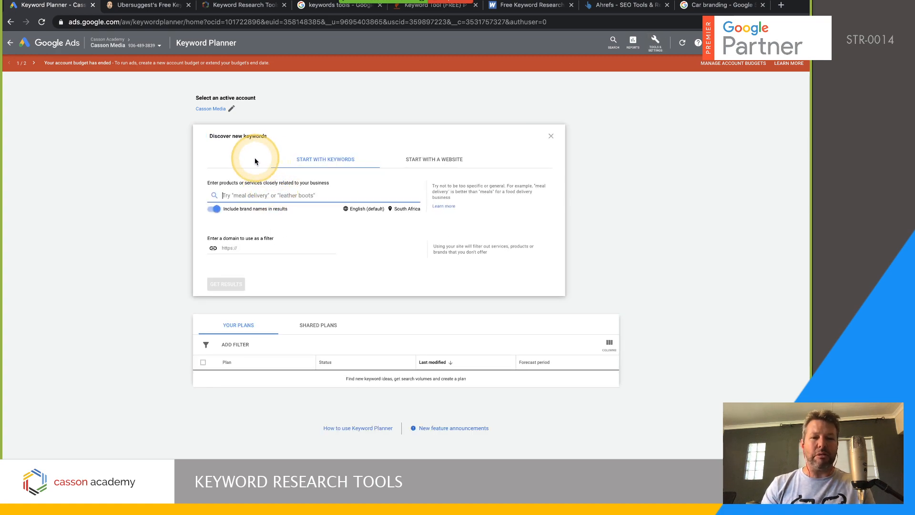
left_click(244, 195)
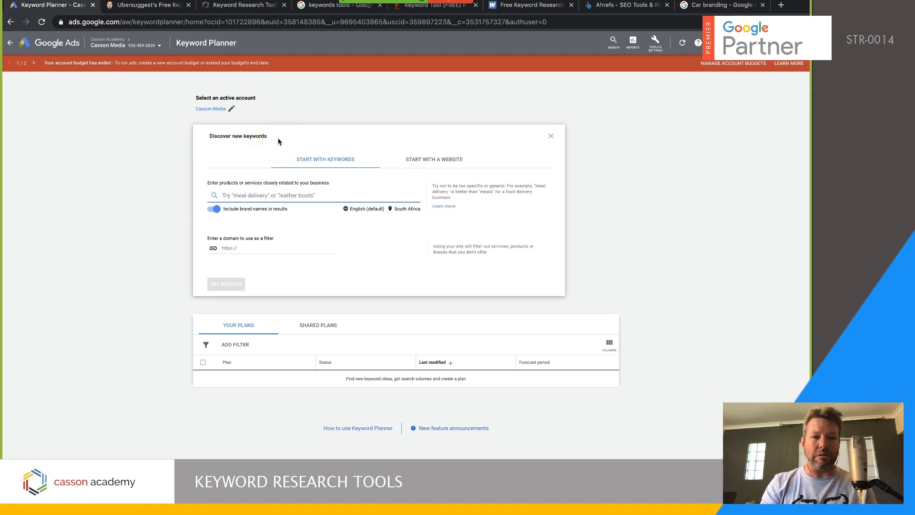
type("Vehicl")
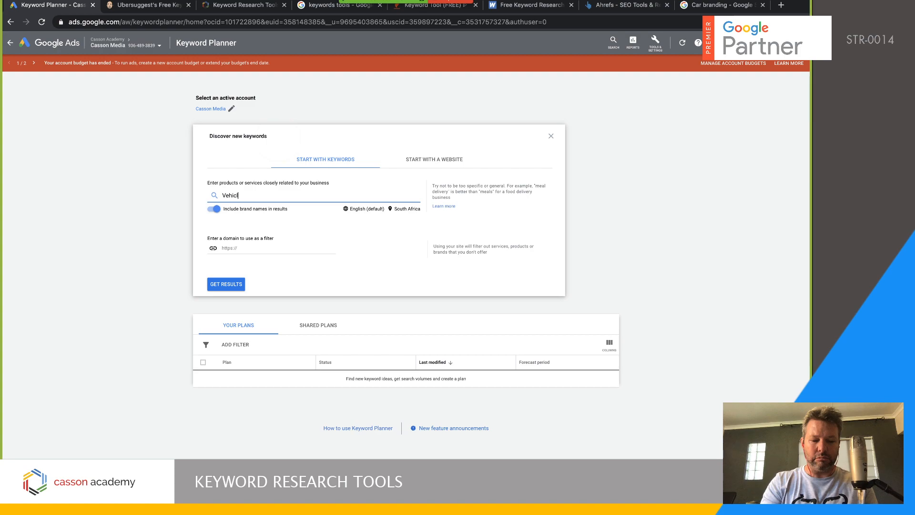
type("e Branding")
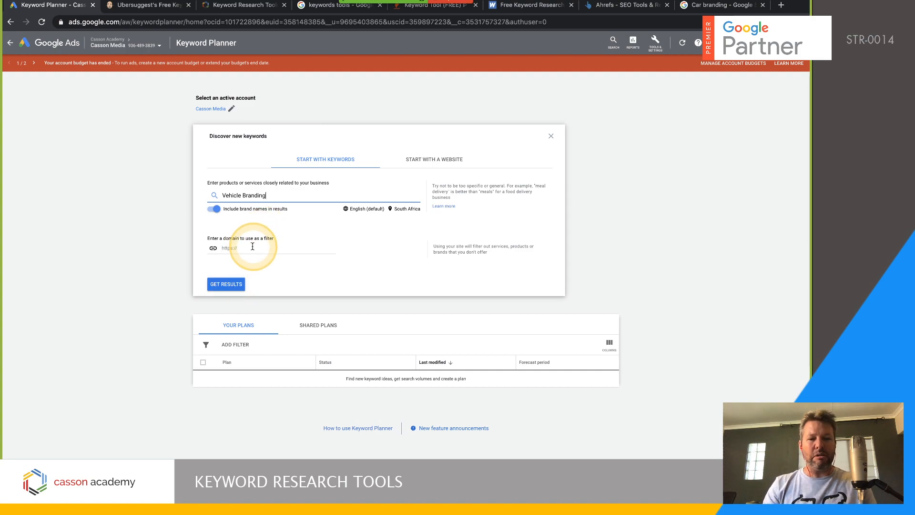
left_click(236, 285)
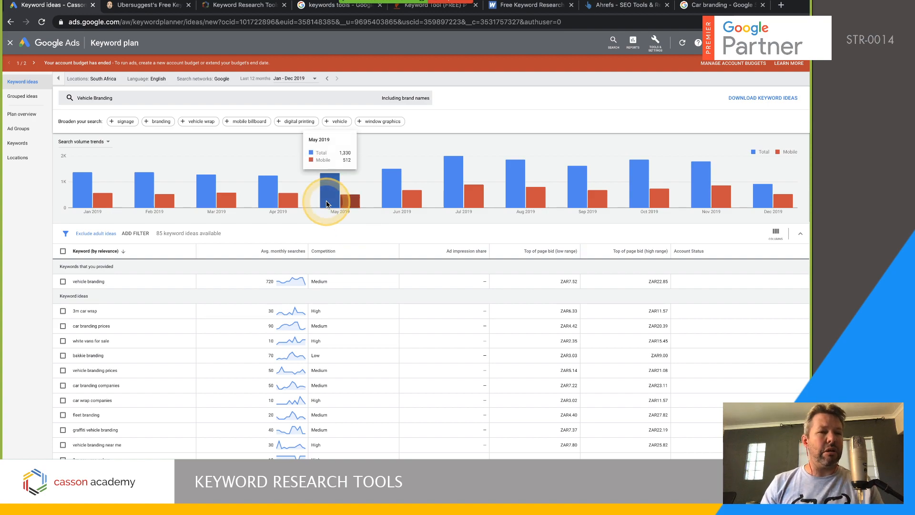
Step: Replace South Africa with the country Jamaica as the targeted location of the keyword plan
left_click(102, 85)
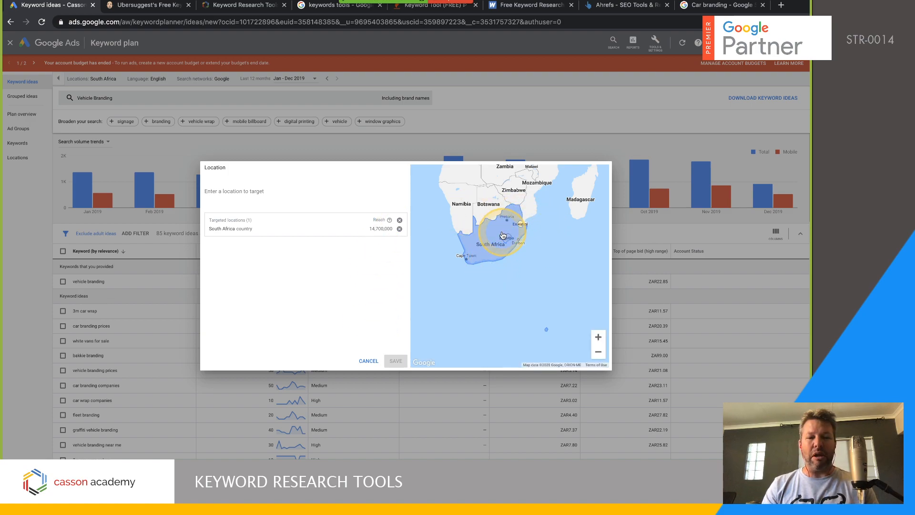
left_click(368, 362)
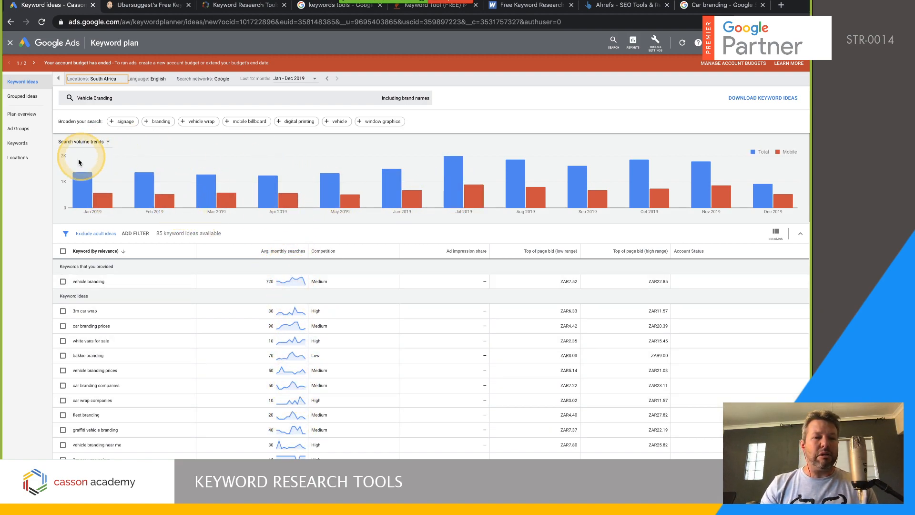
left_click(94, 79)
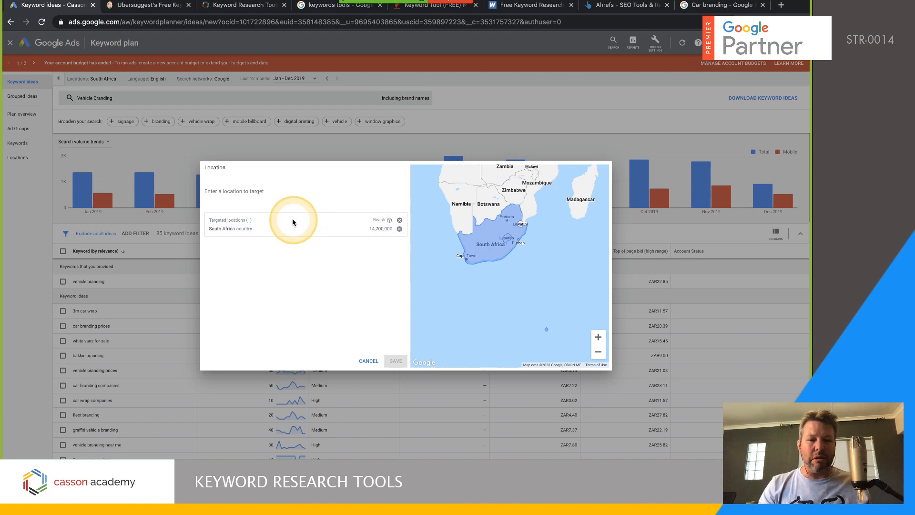
left_click(399, 229)
left_click(280, 197)
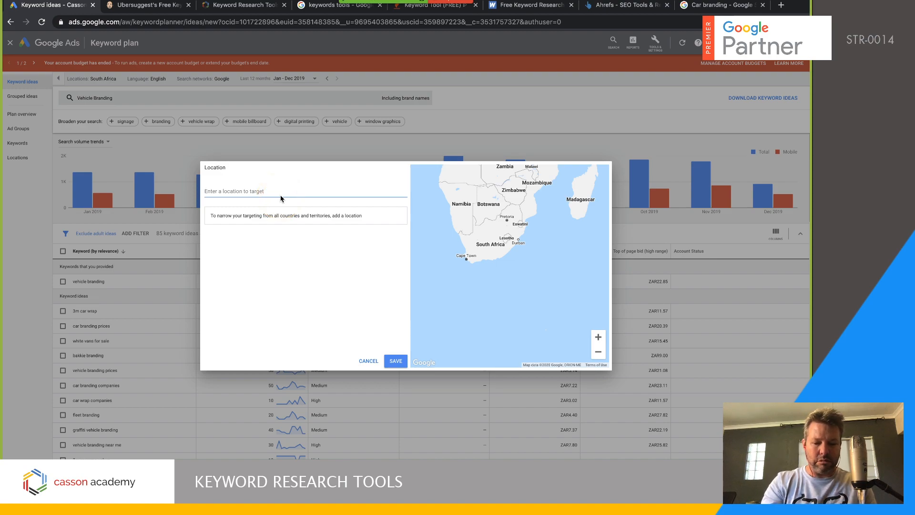
left_click(280, 198)
type("Jamaica")
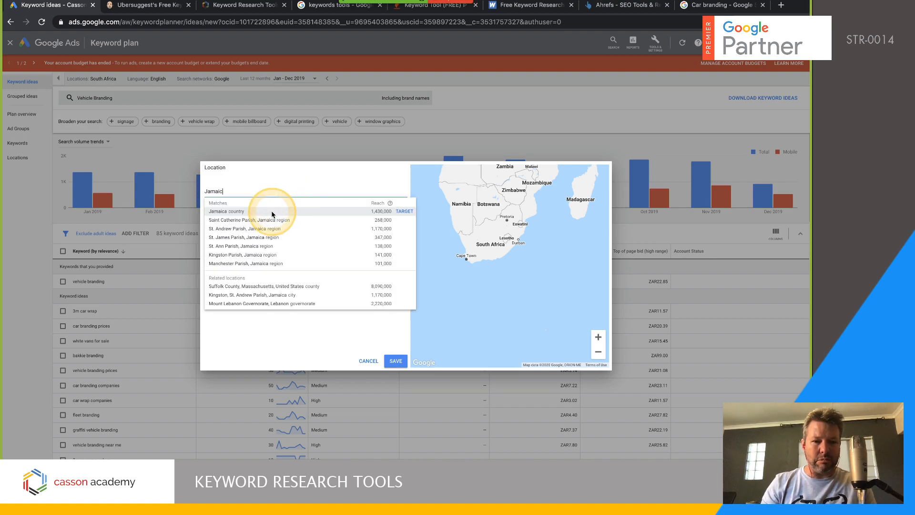
left_click(273, 214)
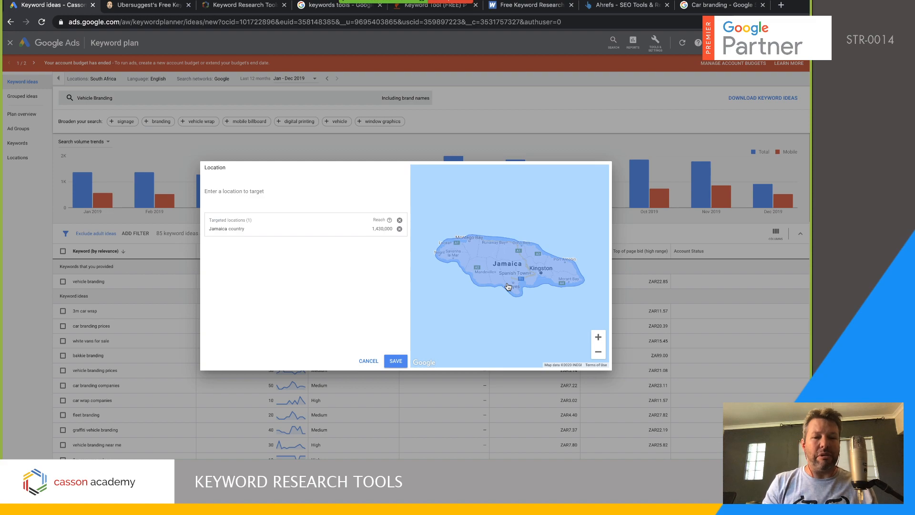
Step: Swap Jamaica back to the country South Africa and leave the location settings without saving
left_click(400, 229)
left_click(248, 189)
type("South")
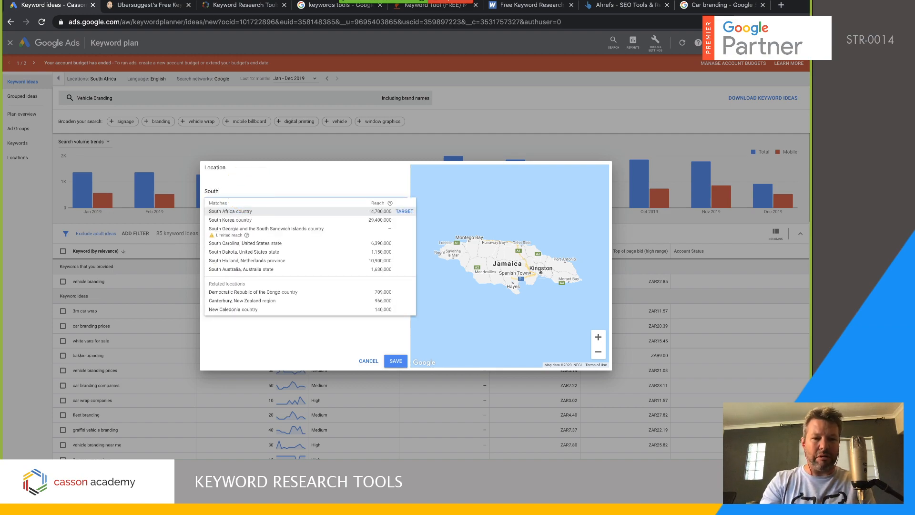
left_click(404, 211)
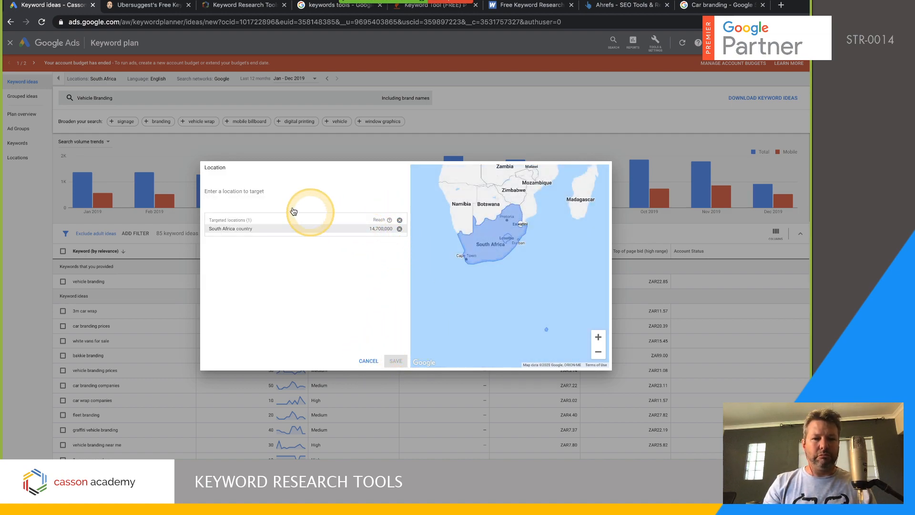
left_click(367, 364)
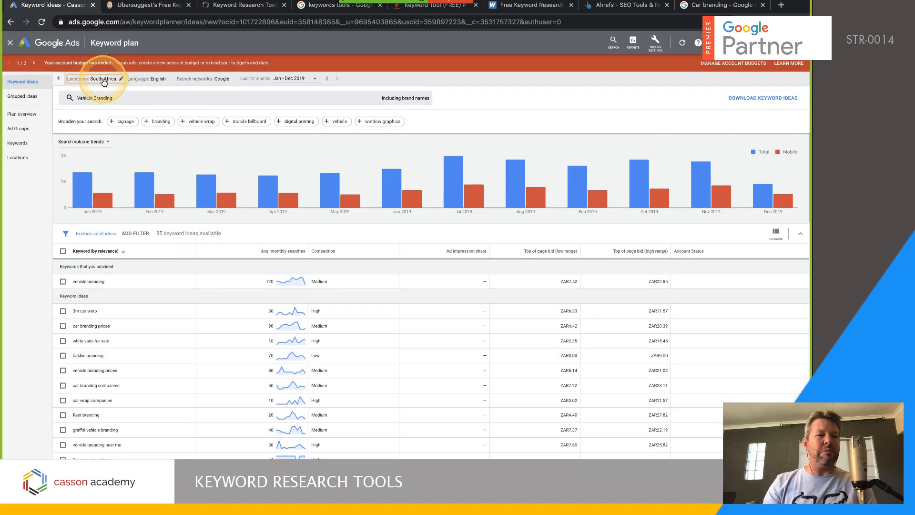
Step: View the search network options for the keyword ideas without choosing another one
left_click(224, 79)
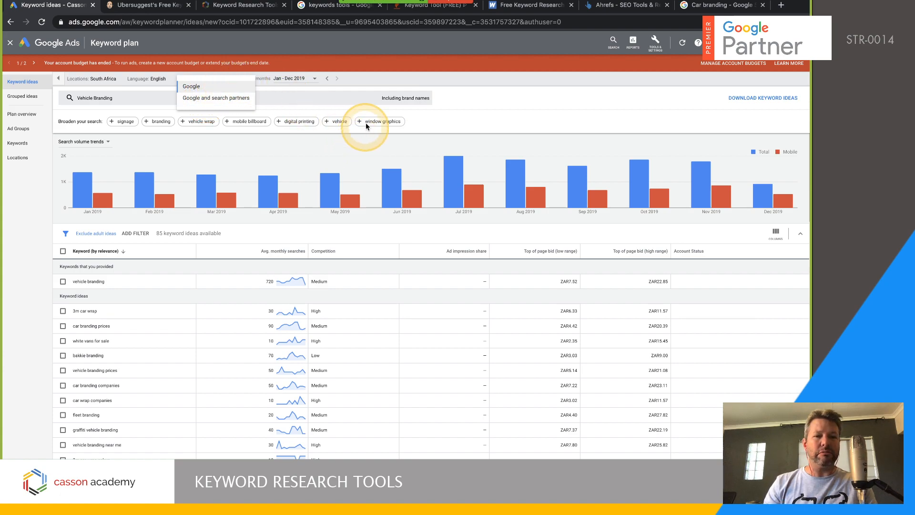
left_click(481, 128)
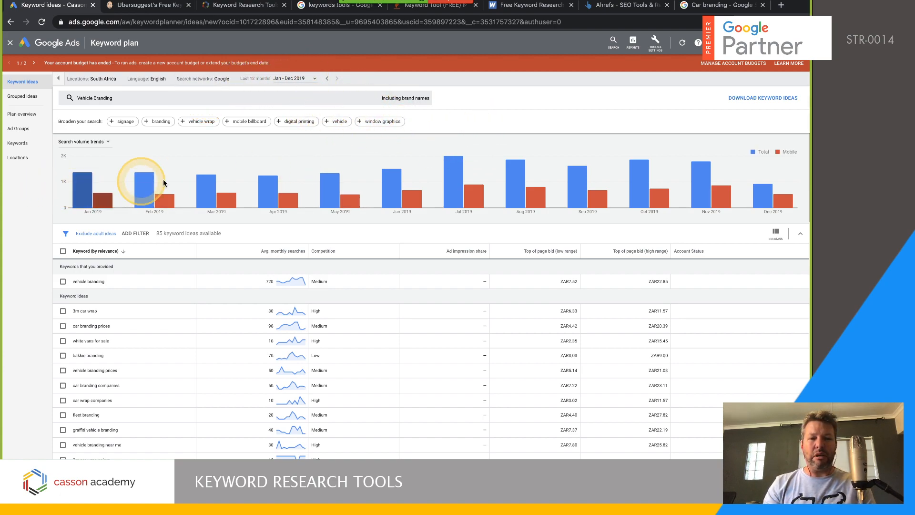
mouse_move(384, 211)
Step: Look through the date range choices back to 2016 and close them without applying a new range
left_click(292, 78)
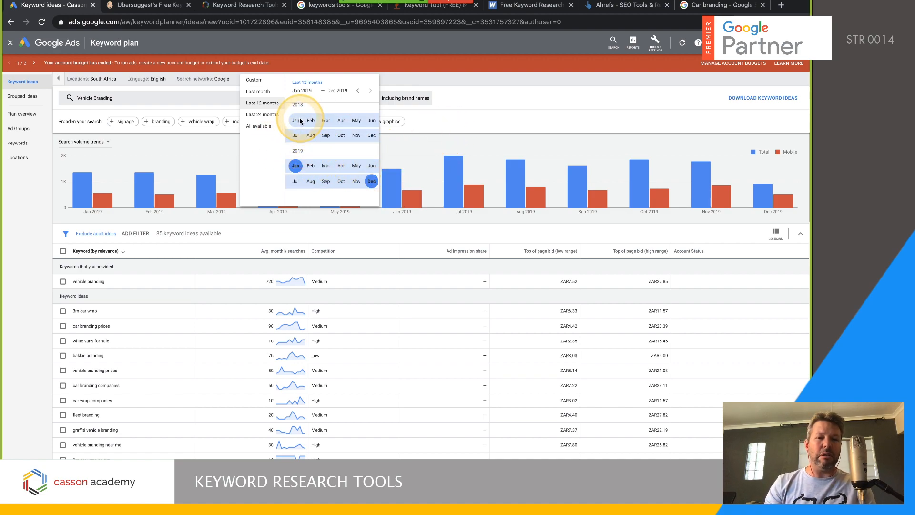
scroll(299, 121, "up", 3)
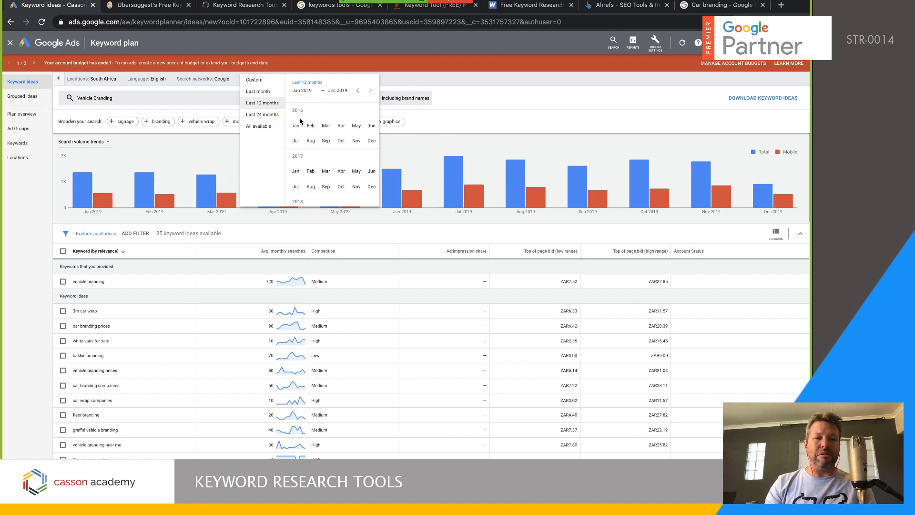
left_click(294, 125)
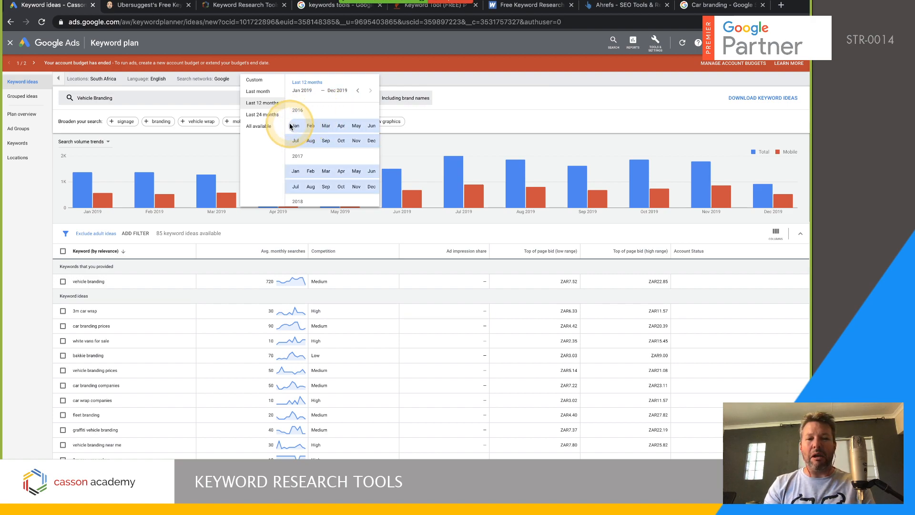
left_click(376, 138)
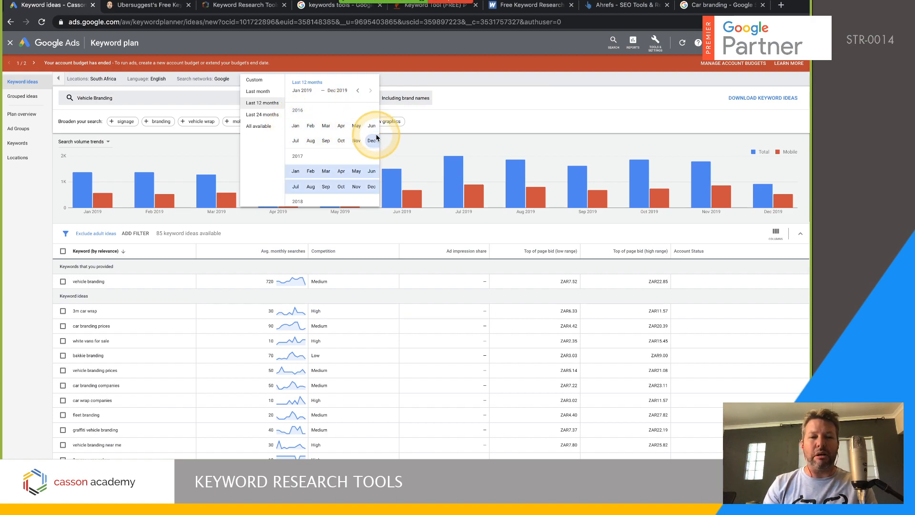
left_click(476, 117)
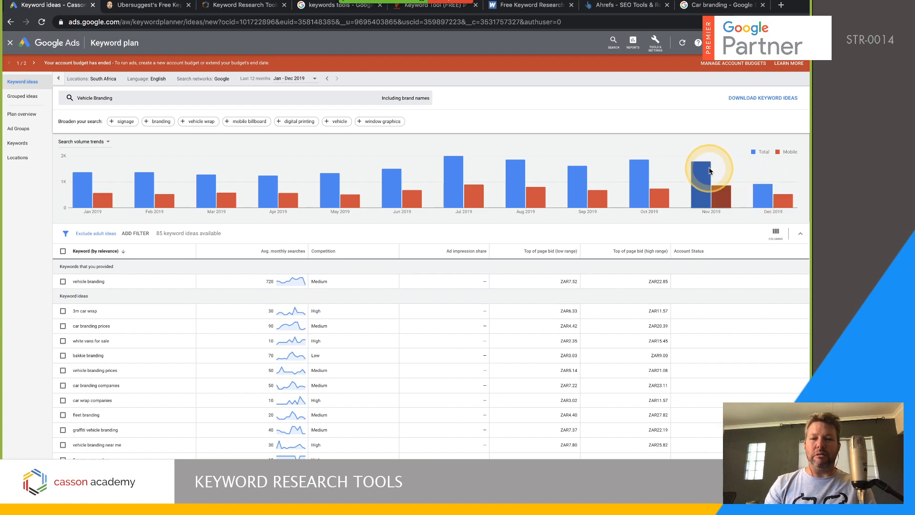
Step: Examine the monthly totals in the search volume trends chart and the average monthly searches for "vehicle branding"
mouse_move(660, 167)
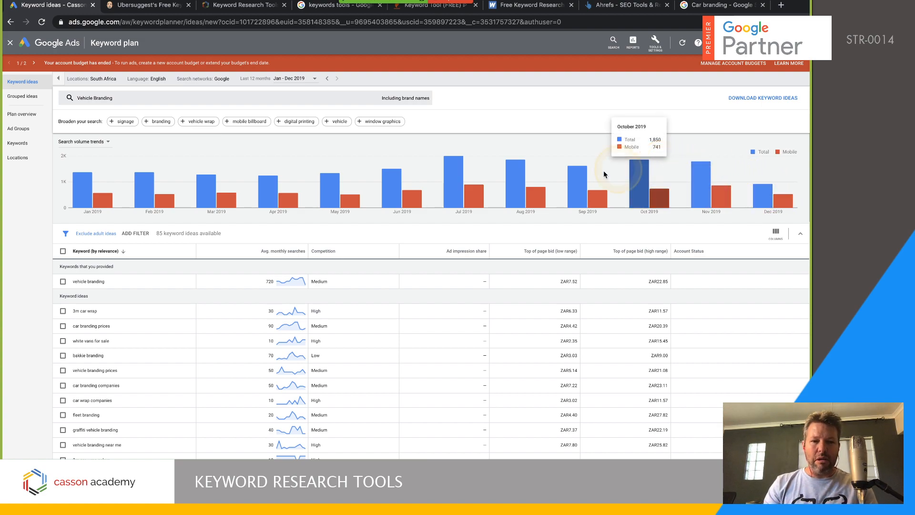
mouse_move(274, 283)
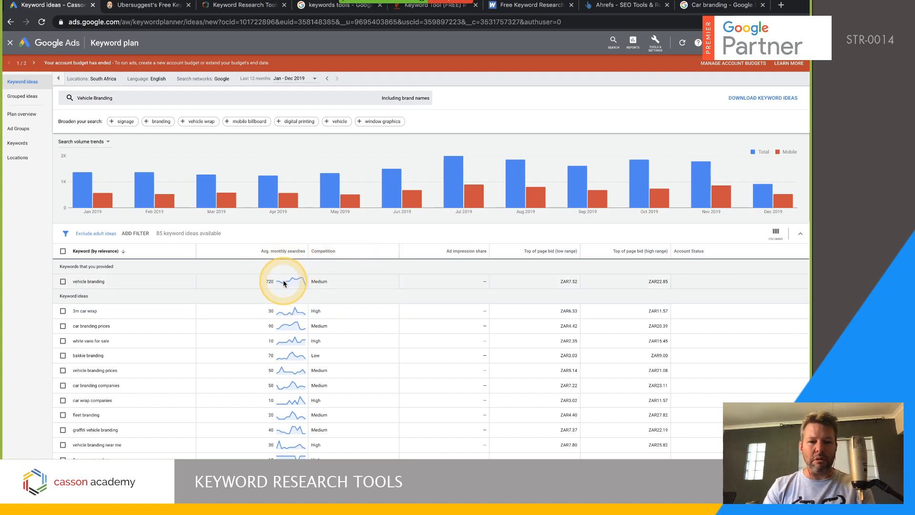
mouse_move(214, 199)
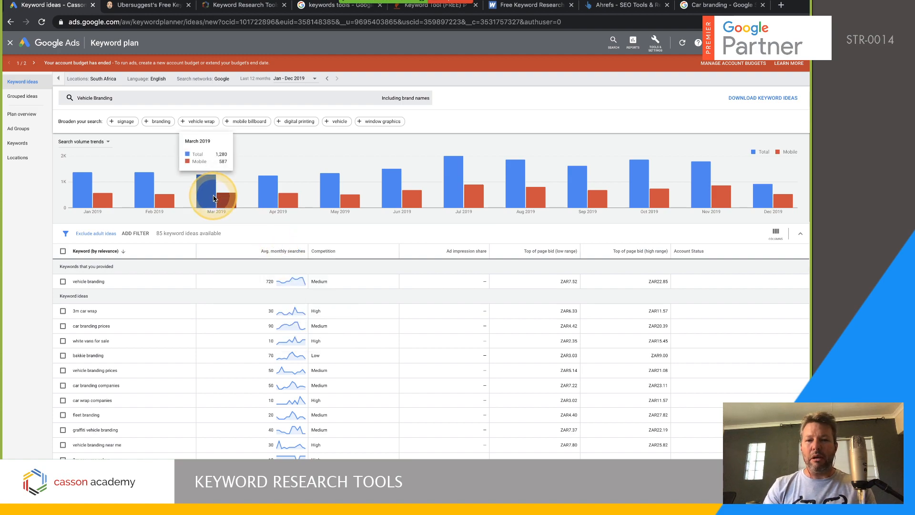
Step: Examine the December and other monthly volumes in the trends chart and read through the keyword ideas with their searches and competition
mouse_move(771, 195)
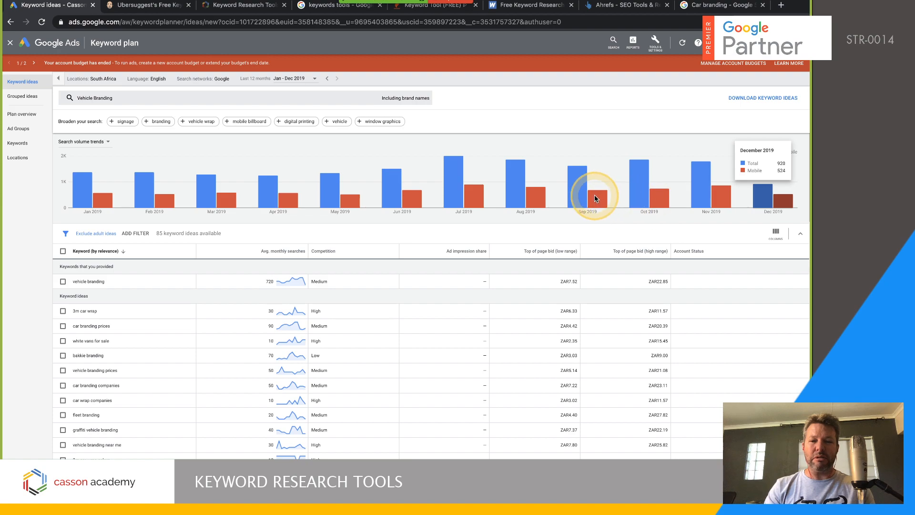
mouse_move(475, 200)
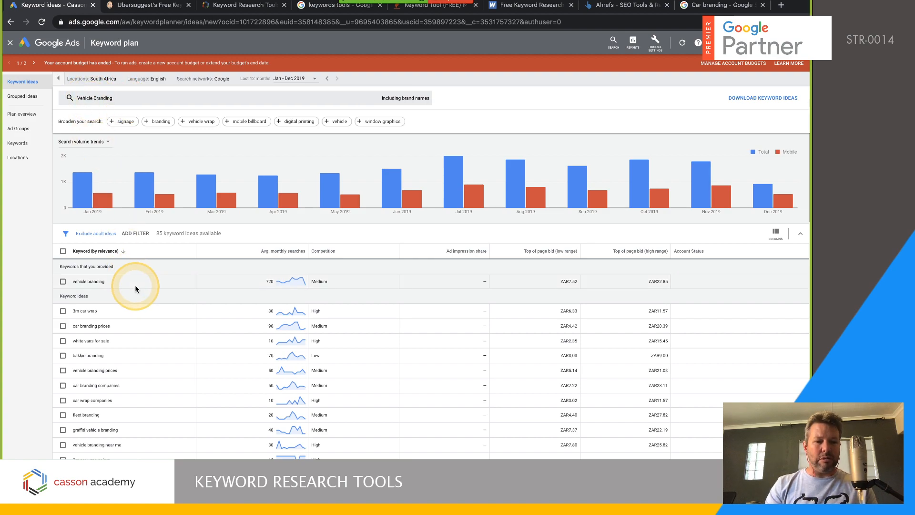
scroll(135, 289, "down", 2)
scroll(136, 288, "down", 2)
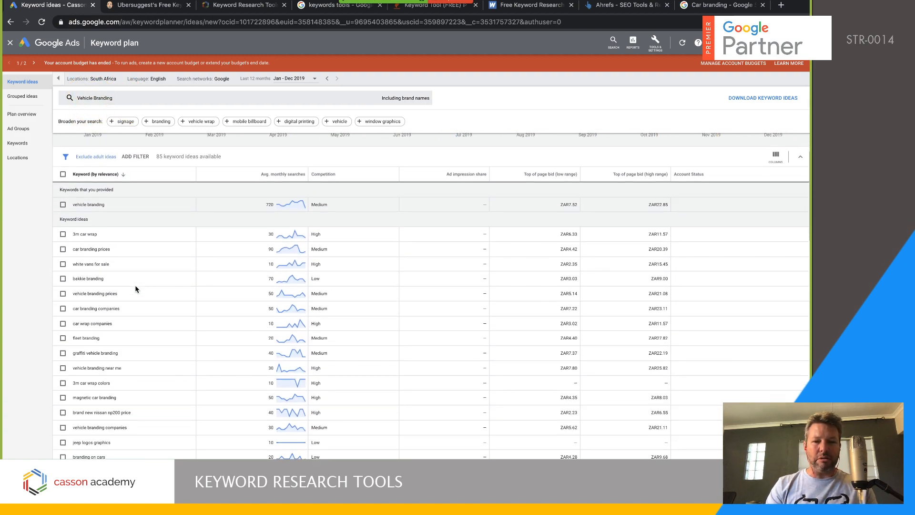
scroll(275, 386, "down", 4)
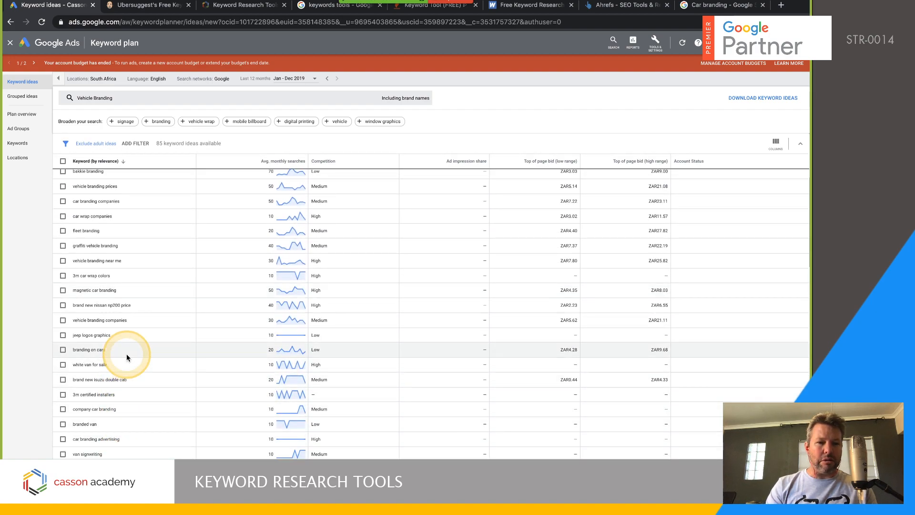
scroll(127, 354, "up", 3)
scroll(127, 352, "up", 1)
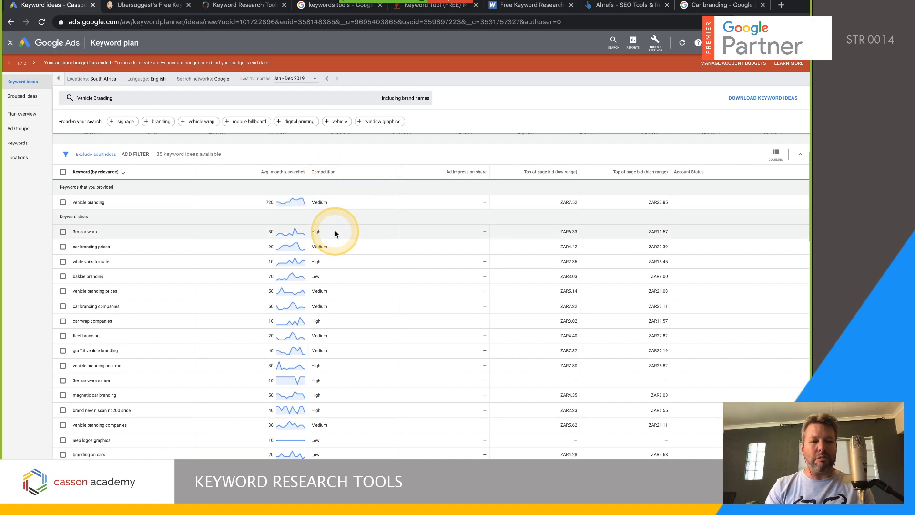
scroll(335, 229, "up", 1)
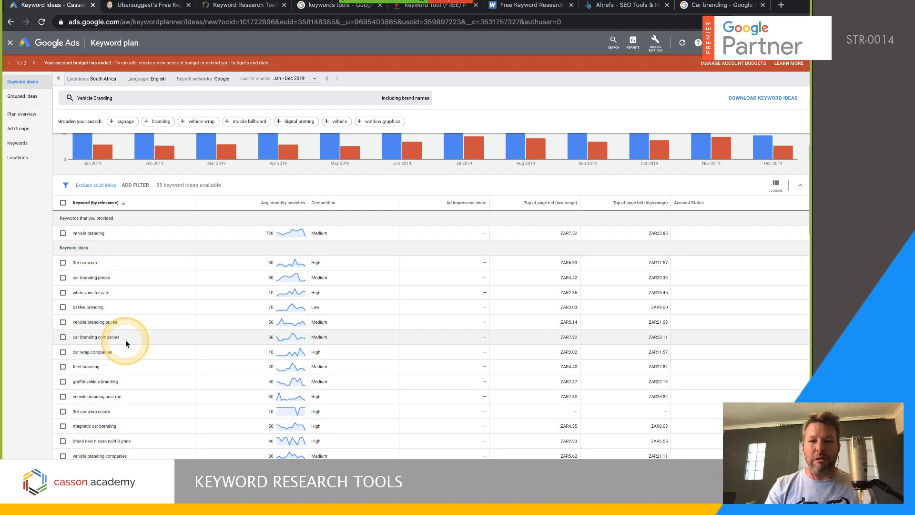
scroll(304, 325, "up", 2)
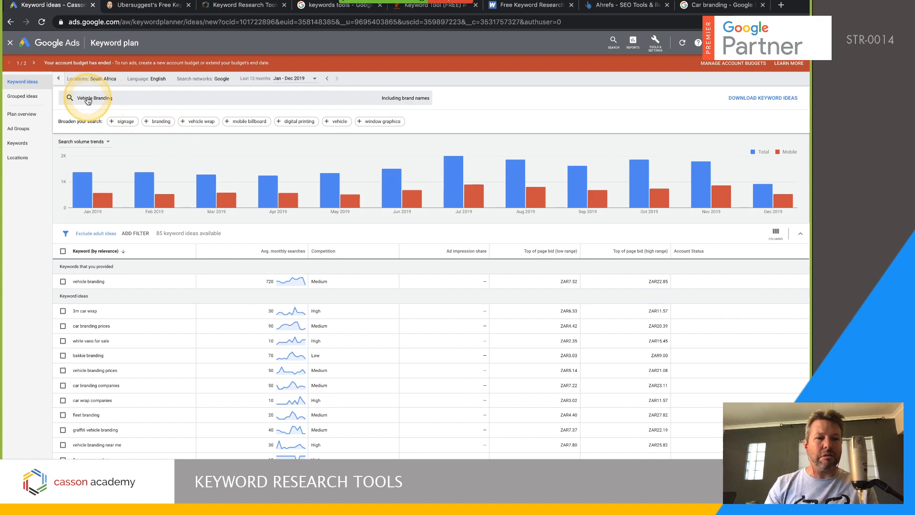
Step: Replace the search terms with the keywords "vehicle branding" and "car branding" and get the keyword results
left_click(93, 99)
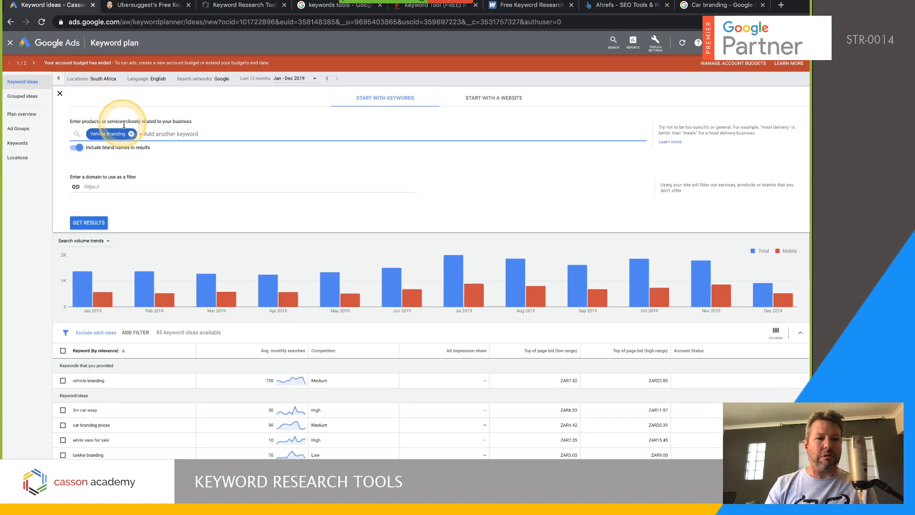
left_click(132, 134)
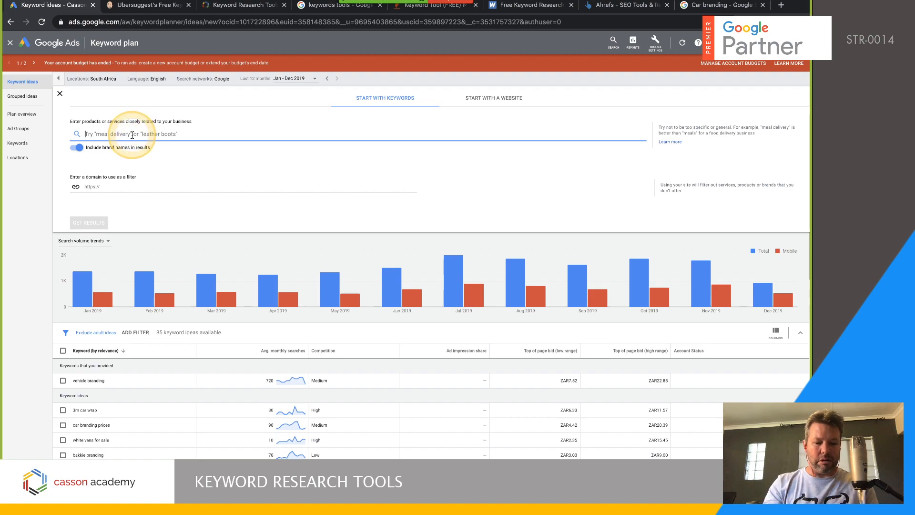
type("vehicle branding")
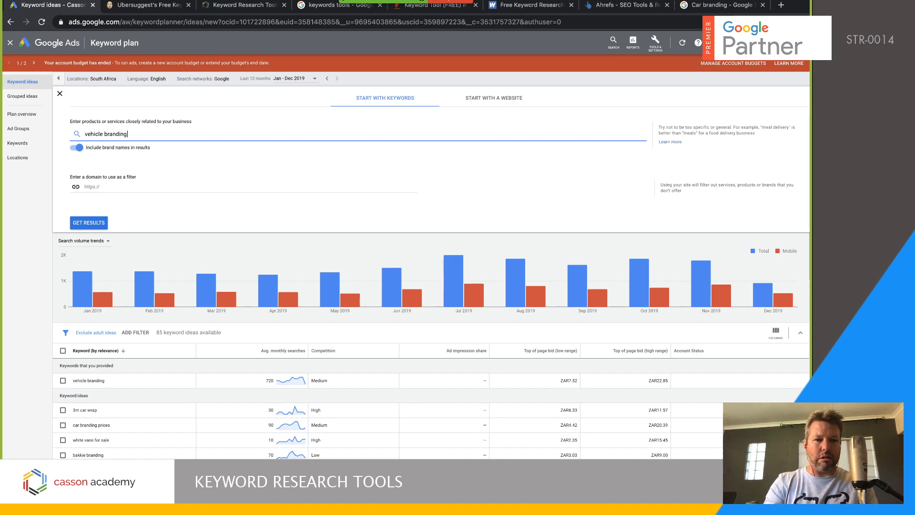
left_click(146, 134)
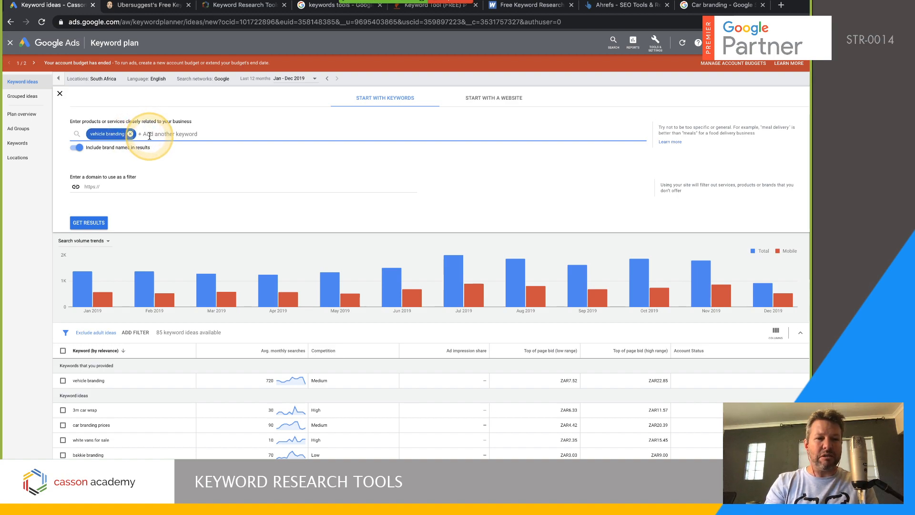
type("car branding")
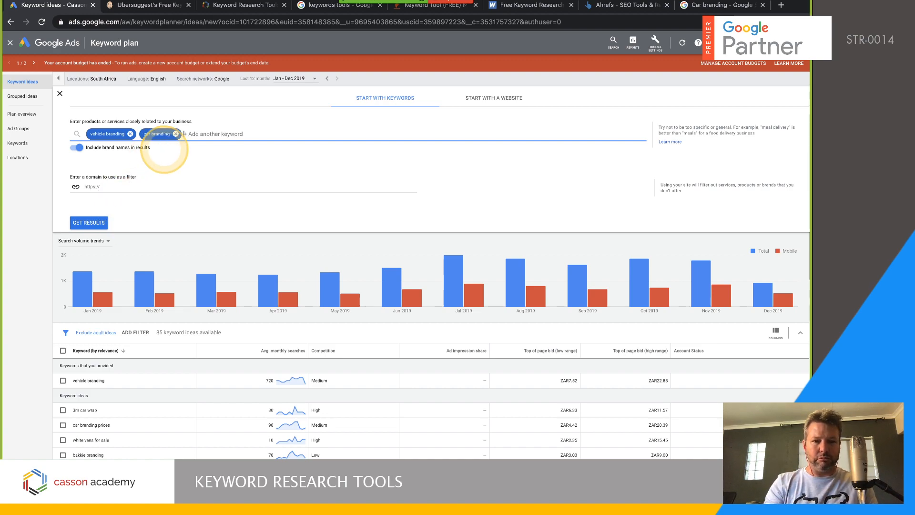
left_click(96, 223)
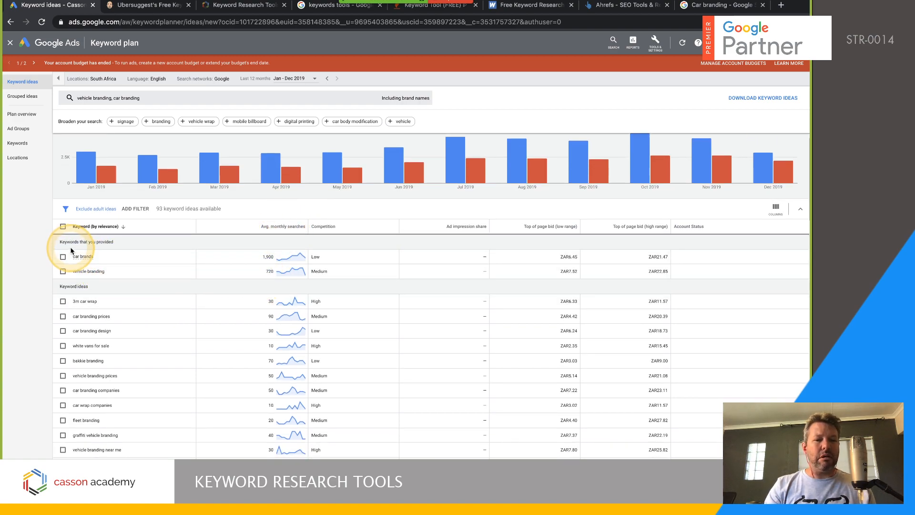
Step: Reopen the keyword entry to check both search terms against the results list, and get the results again with the same keywords
left_click(176, 97)
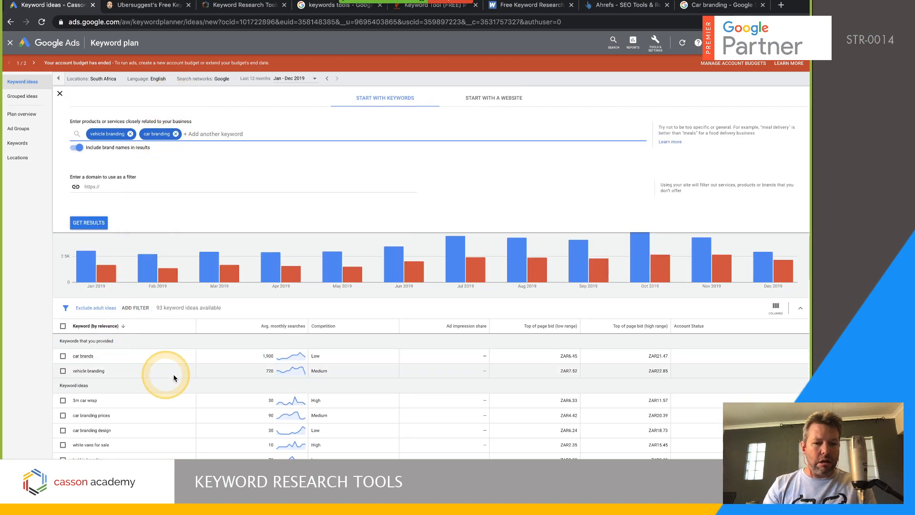
scroll(246, 406, "down", 3)
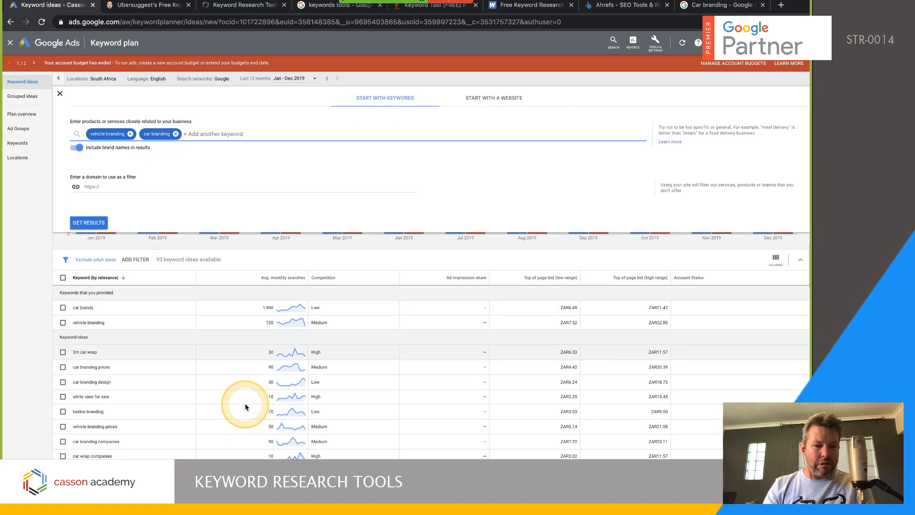
scroll(245, 406, "up", 3)
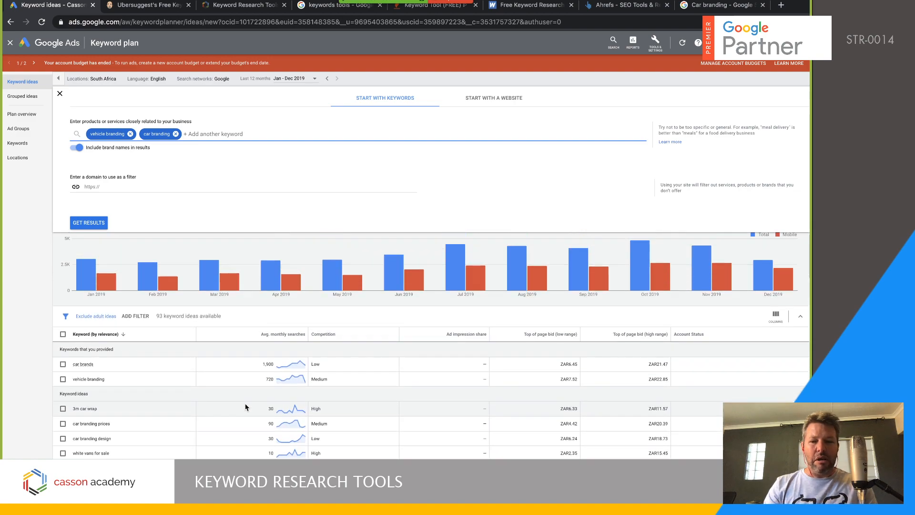
left_click(90, 223)
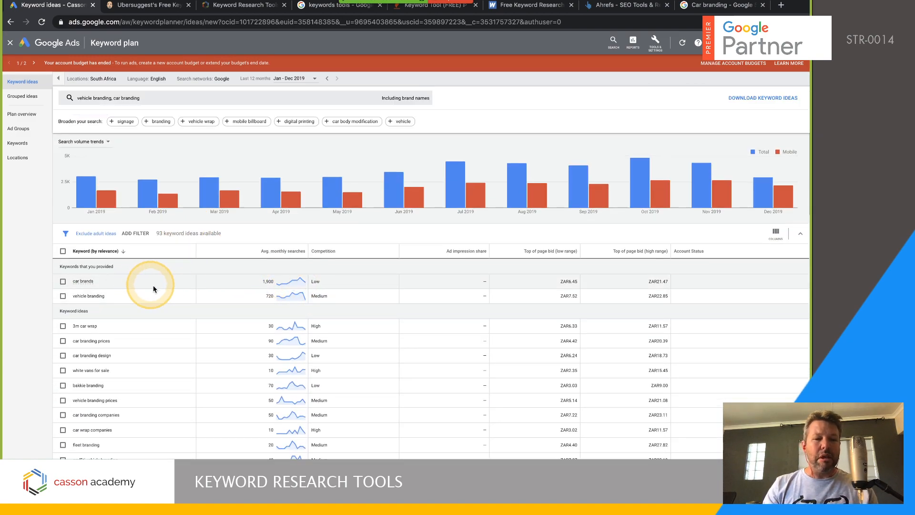
Step: Compare the keywords' monthly searches, competition and top of page bids, and select the provided keyword "car brands"
left_click(113, 299)
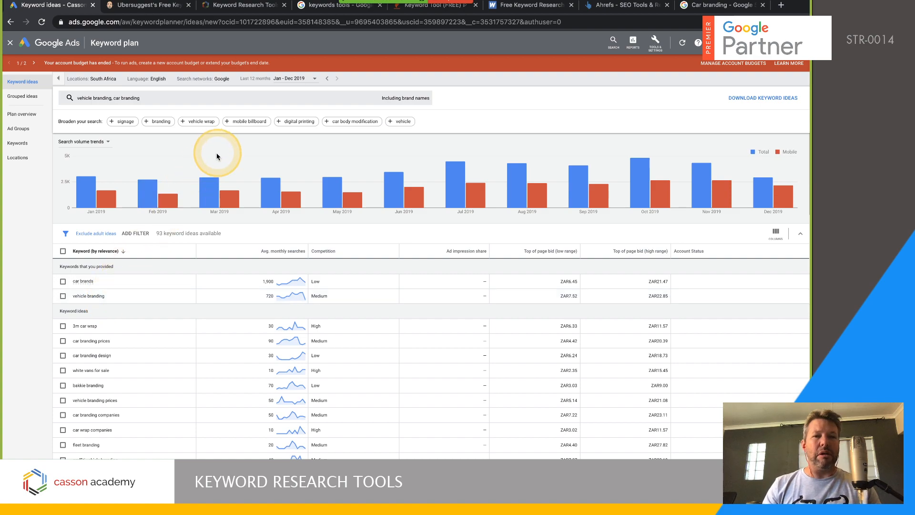
mouse_move(215, 160)
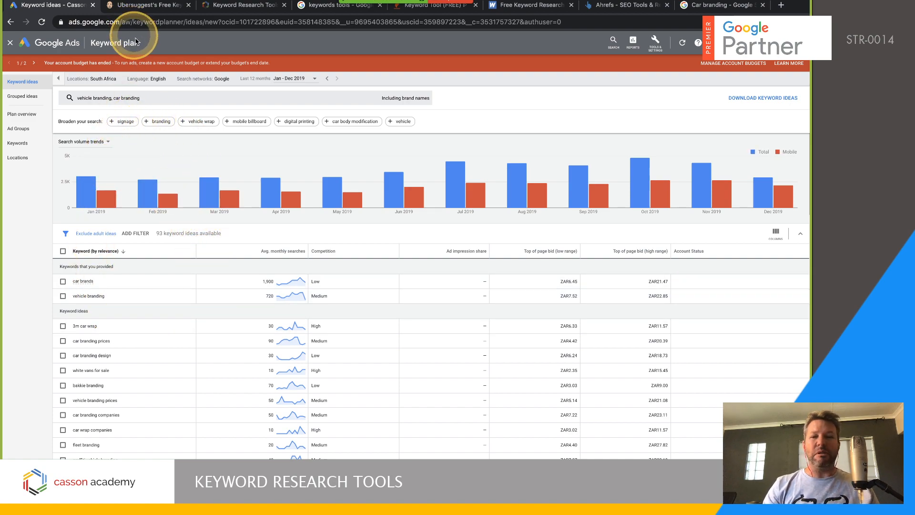
scroll(234, 307, "down", 1)
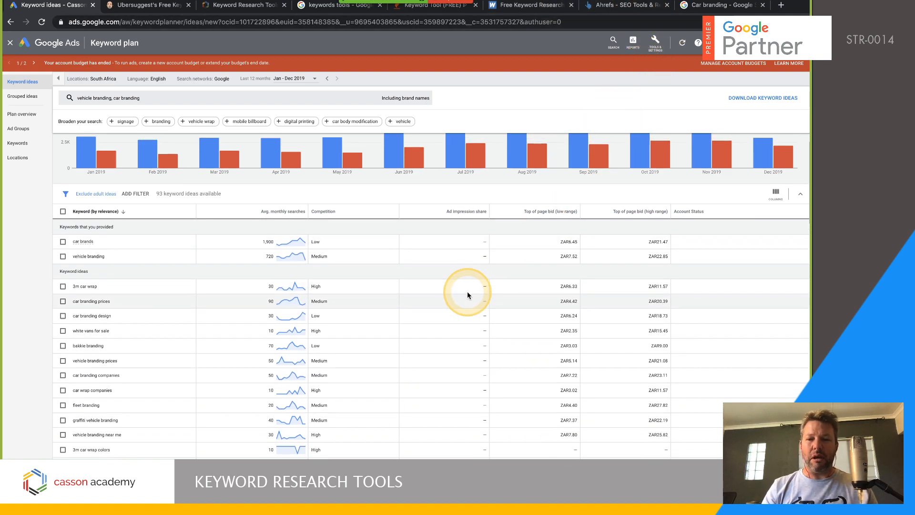
scroll(467, 291, "up", 1)
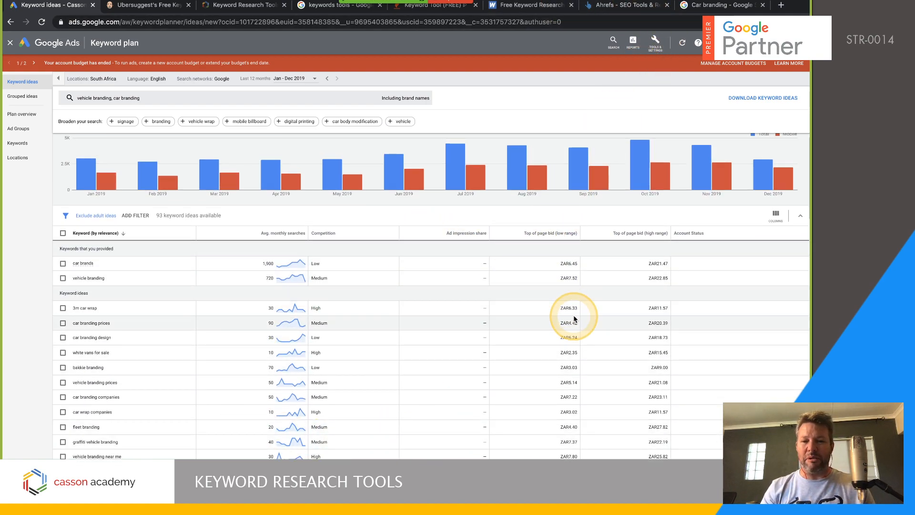
scroll(575, 319, "up", 1)
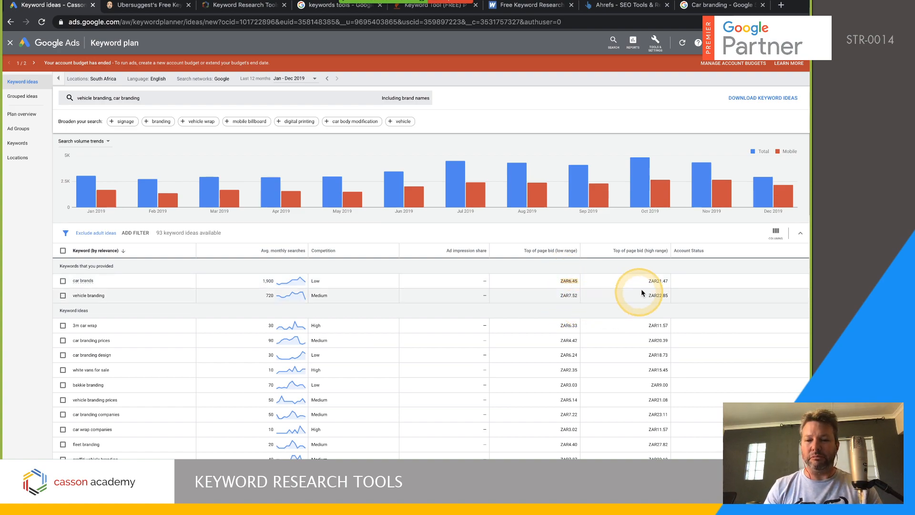
scroll(584, 336, "up", 1)
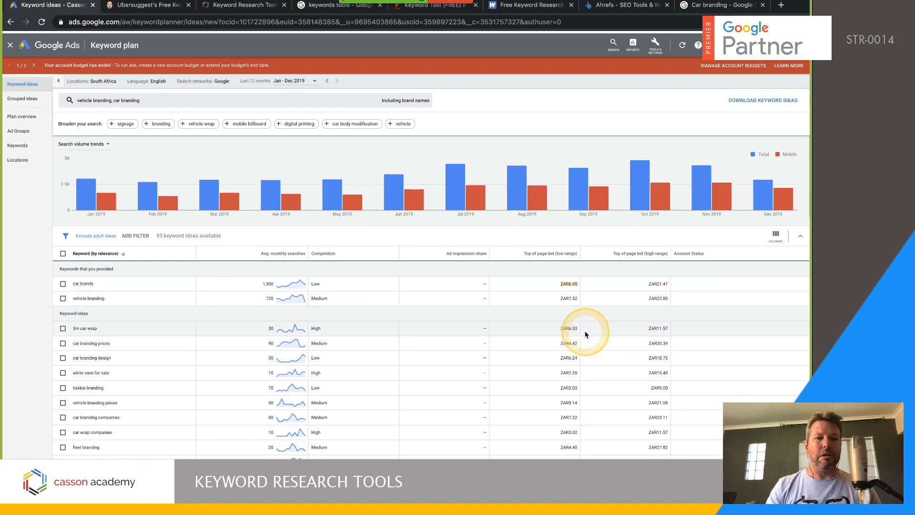
scroll(446, 269, "down", 5)
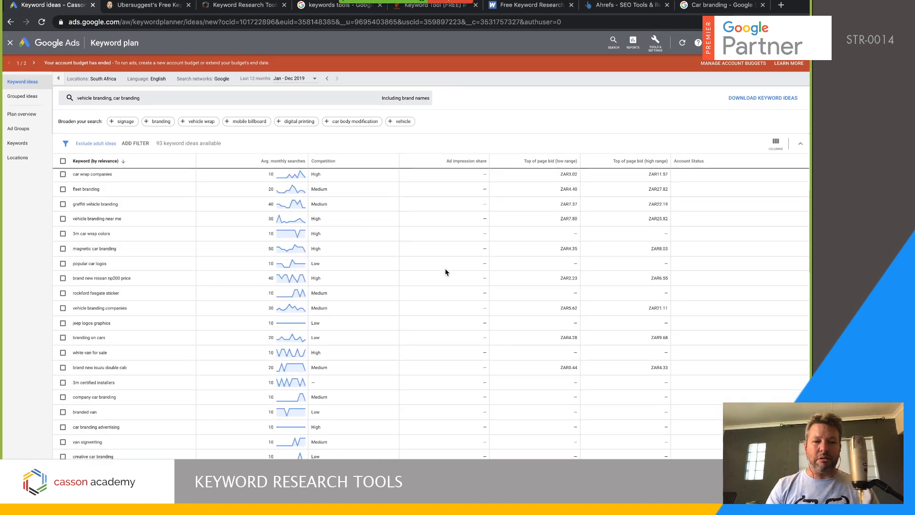
scroll(446, 272, "up", 5)
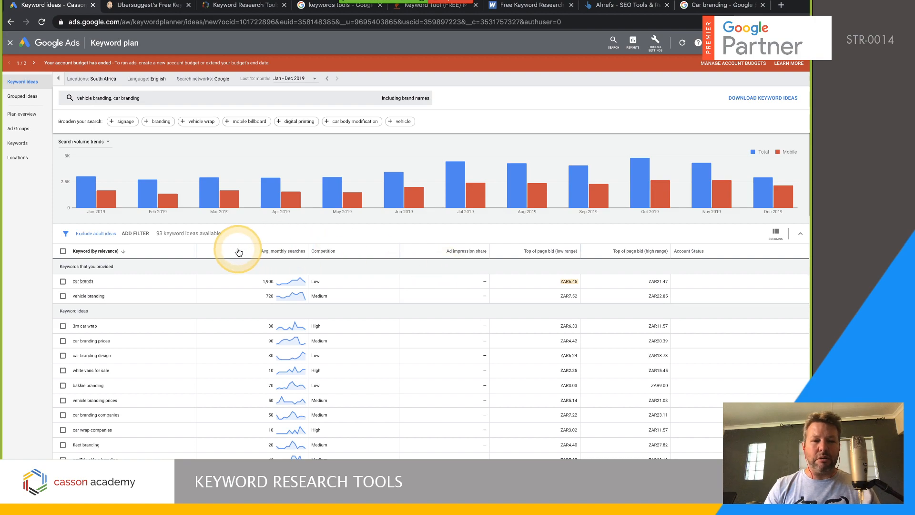
left_click(61, 282)
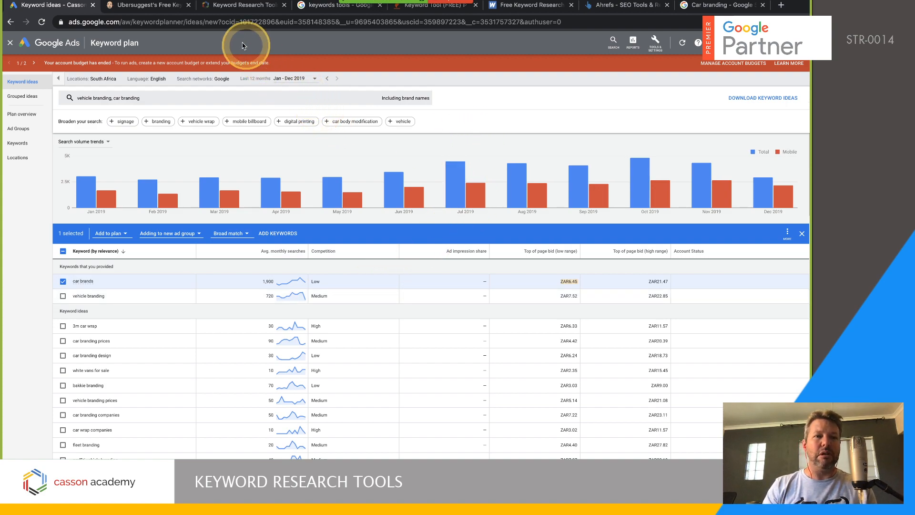
Step: Switch to Ubersuggest and search for the keyword "car branding" with English / United States as the location
left_click(167, 6)
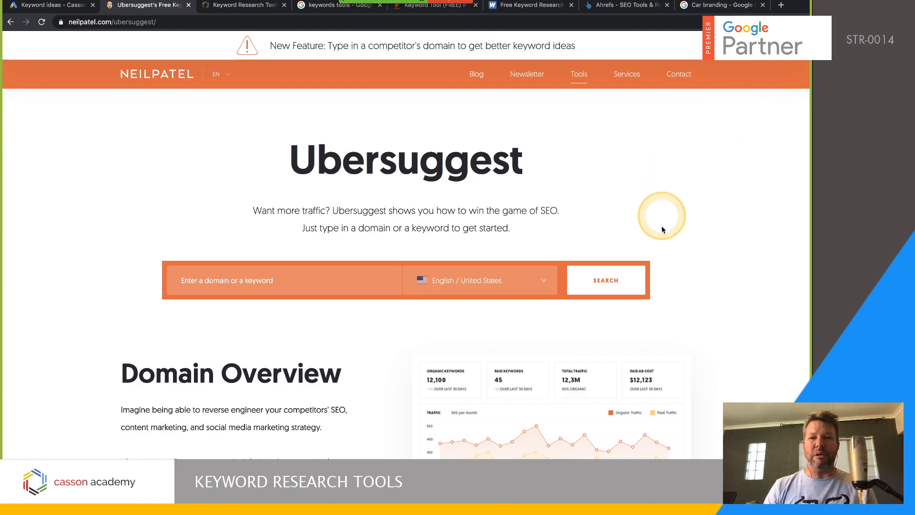
left_click(267, 283)
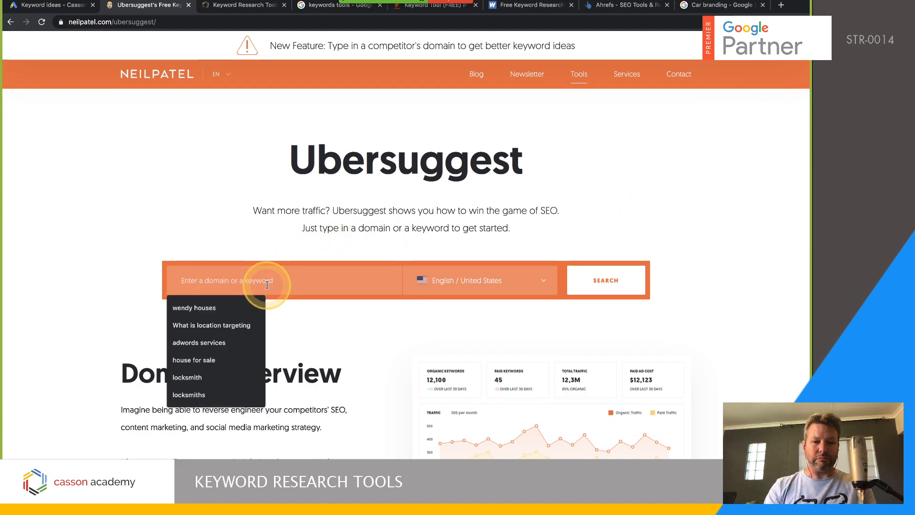
type("car branding")
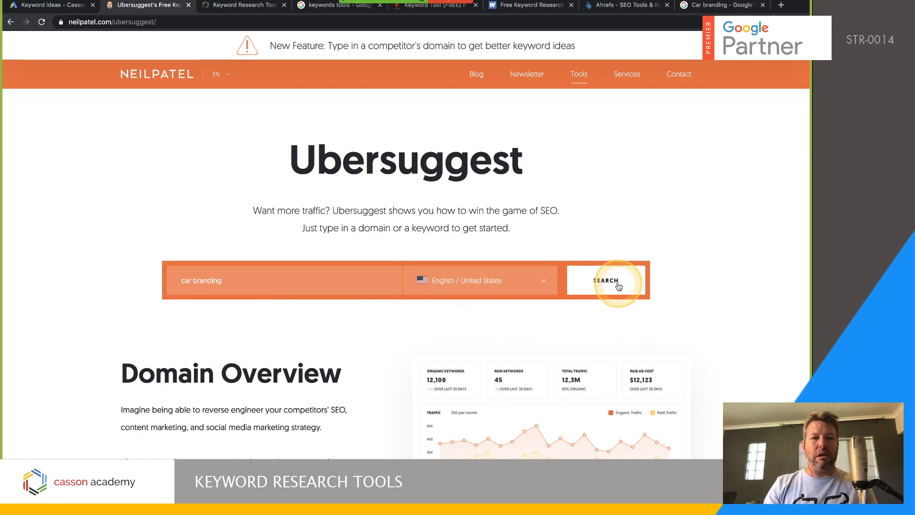
left_click(602, 281)
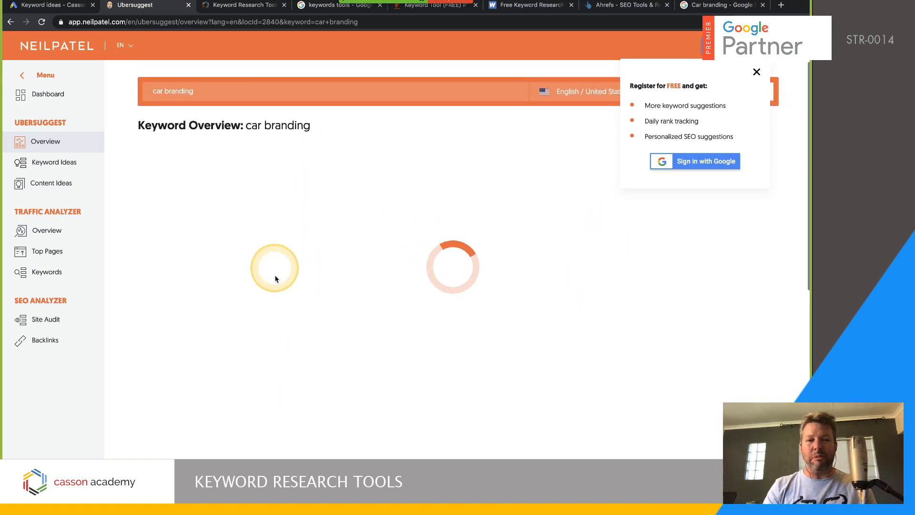
Step: Look over the keyword overview and keyword ideas for "car branding" and dismiss the free registration offer
scroll(395, 244, "down", 5)
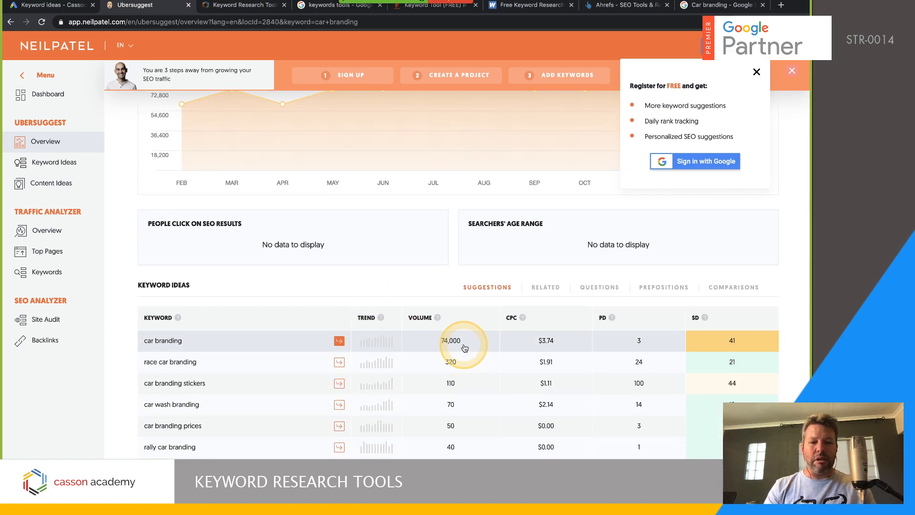
scroll(304, 233, "up", 5)
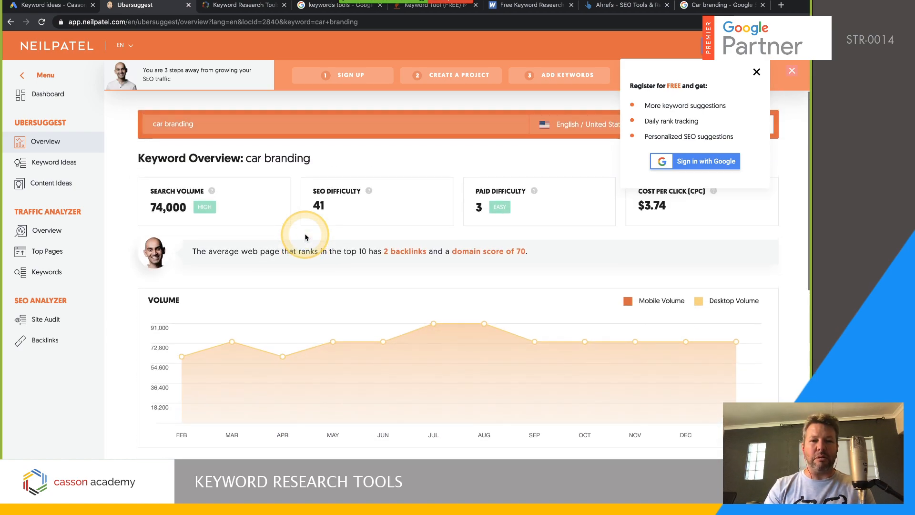
left_click(757, 73)
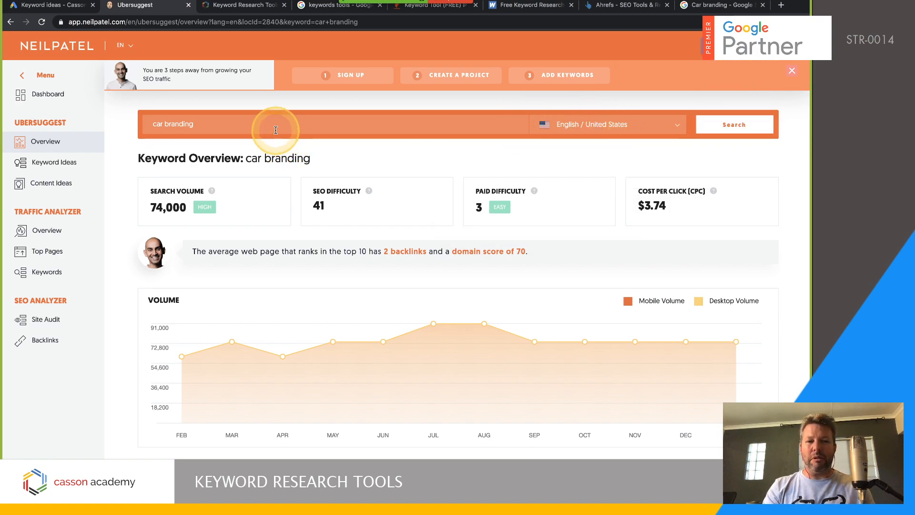
Step: Change the location to English / South Africa and search for "car branding" again
left_click(596, 129)
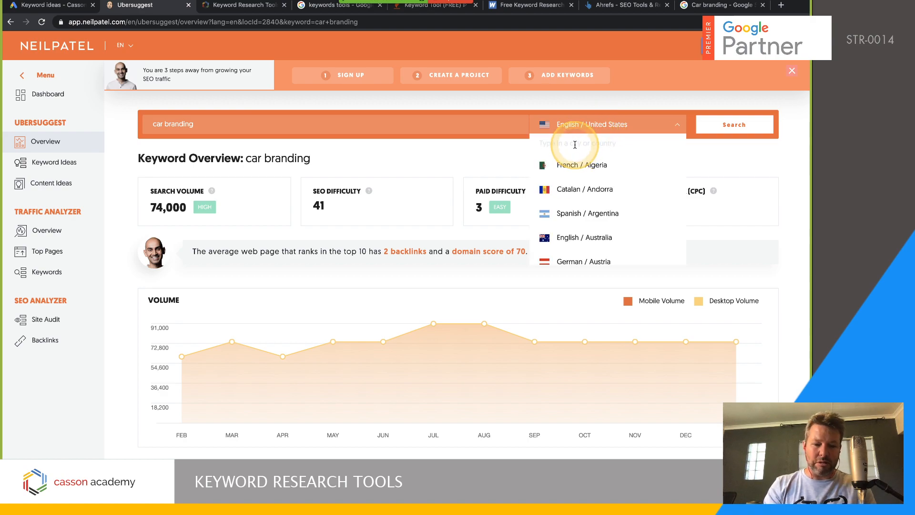
type("South")
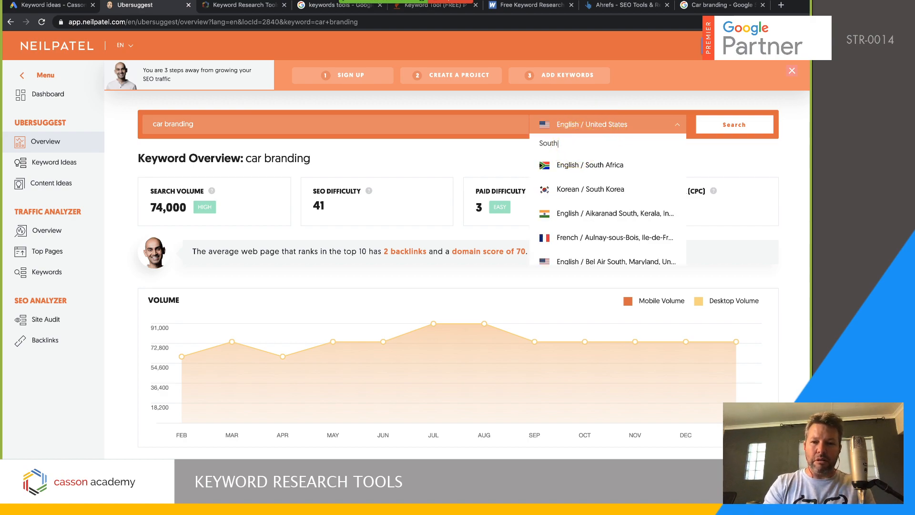
left_click(605, 164)
left_click(717, 125)
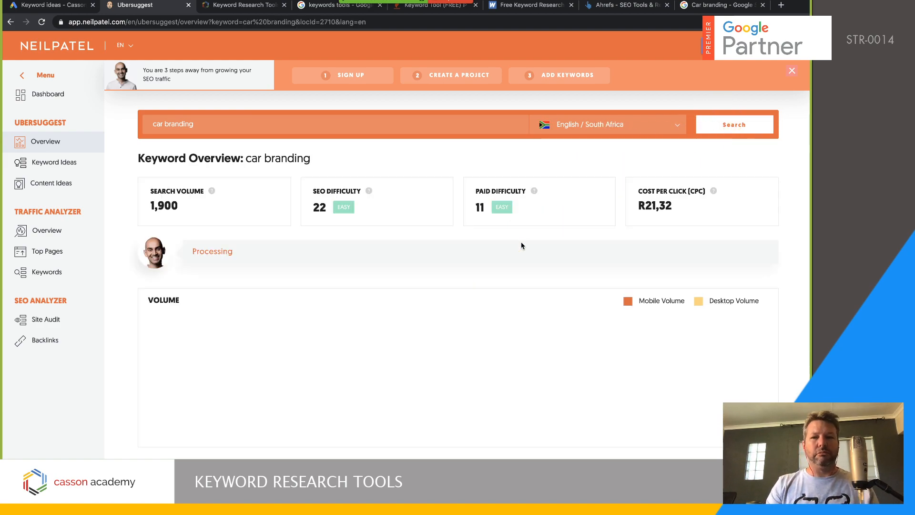
Step: Look over the volume chart and keyword ideas for "car branding" in South Africa
scroll(509, 307, "down", 1)
scroll(509, 308, "down", 9)
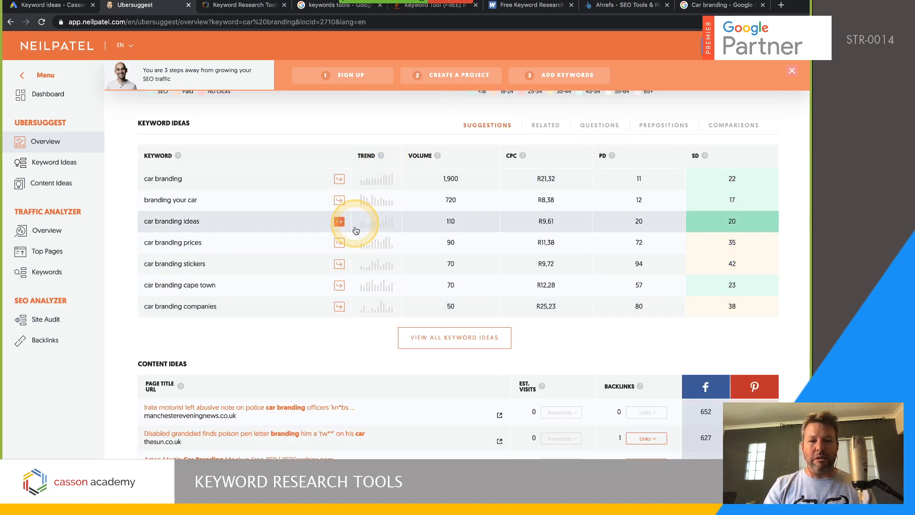
scroll(482, 203, "up", 2)
scroll(480, 204, "up", 8)
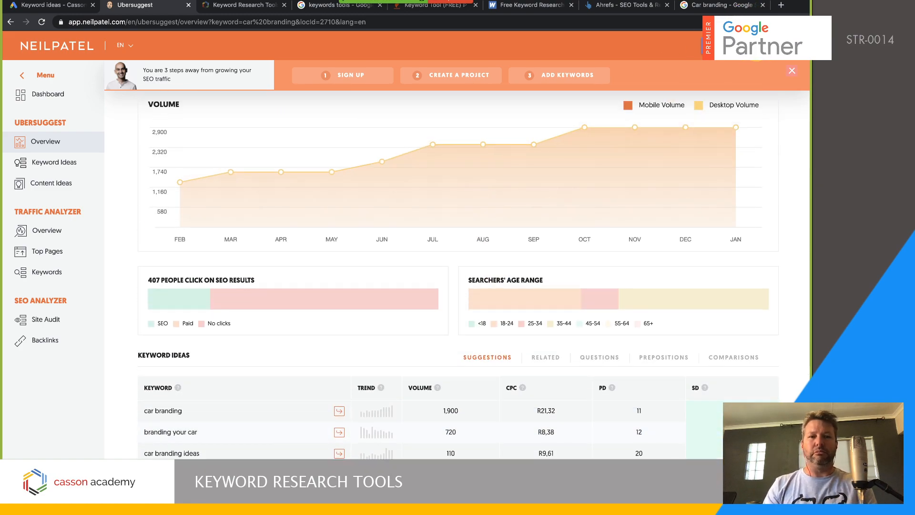
Step: Complete the image challenge by selecting all squares with fire hydrants and verifying the selection
left_click(482, 248)
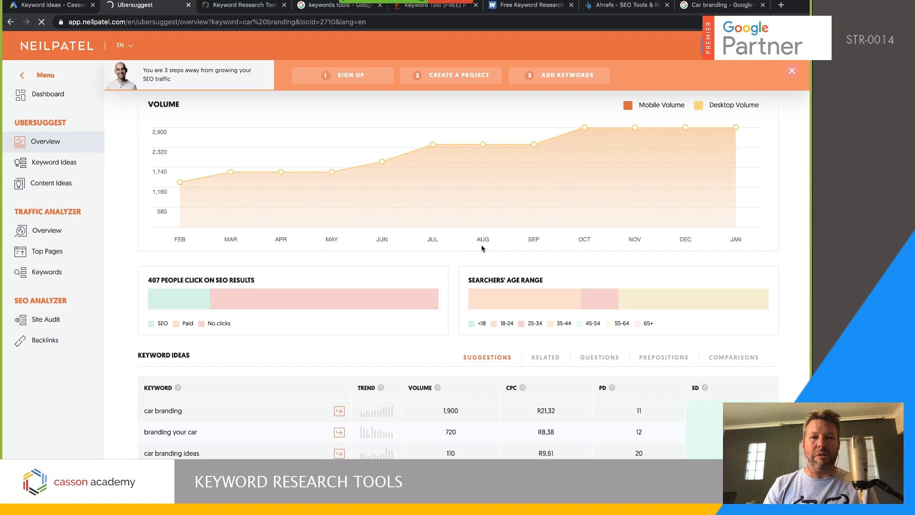
left_click(482, 248)
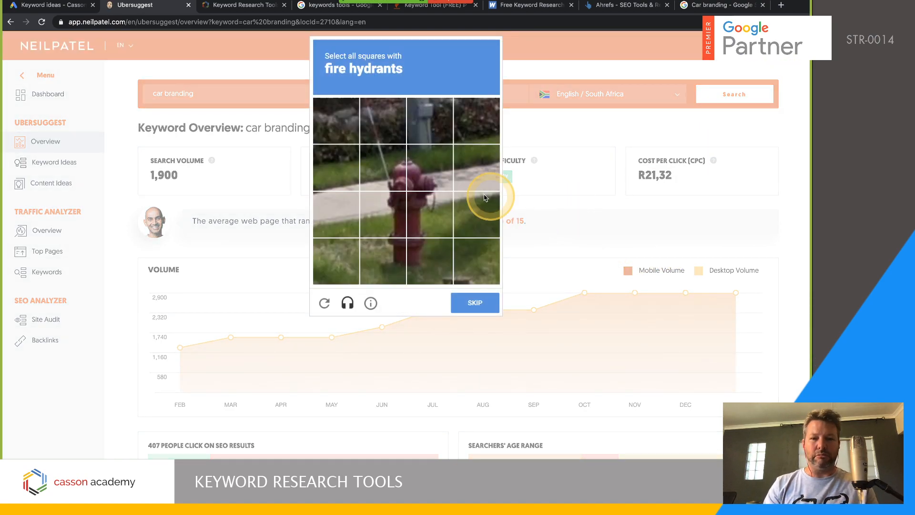
left_click(383, 165)
left_click(419, 166)
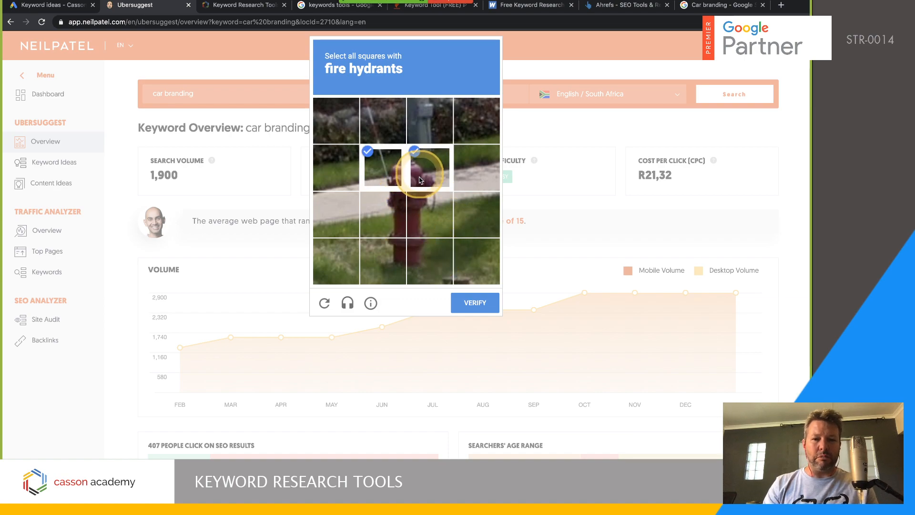
left_click(409, 217)
left_click(385, 217)
left_click(379, 257)
left_click(422, 263)
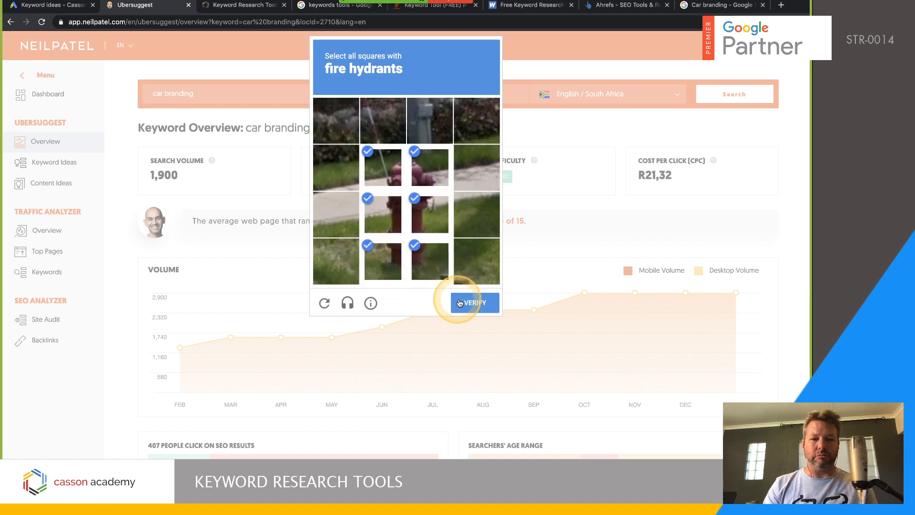
left_click(475, 303)
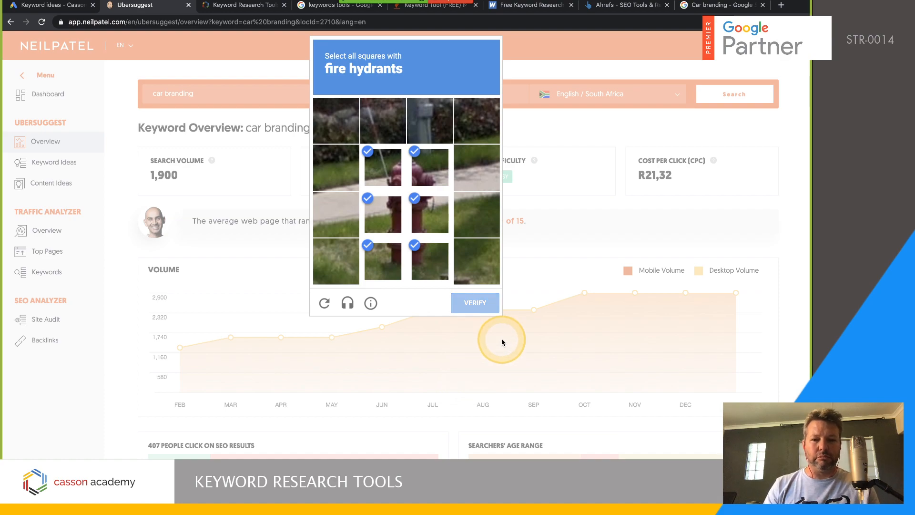
Step: Compare the "car branding" search volume with the figures in Google Ads Keyword Planner, and return to Ubersuggest
scroll(511, 296, "down", 5)
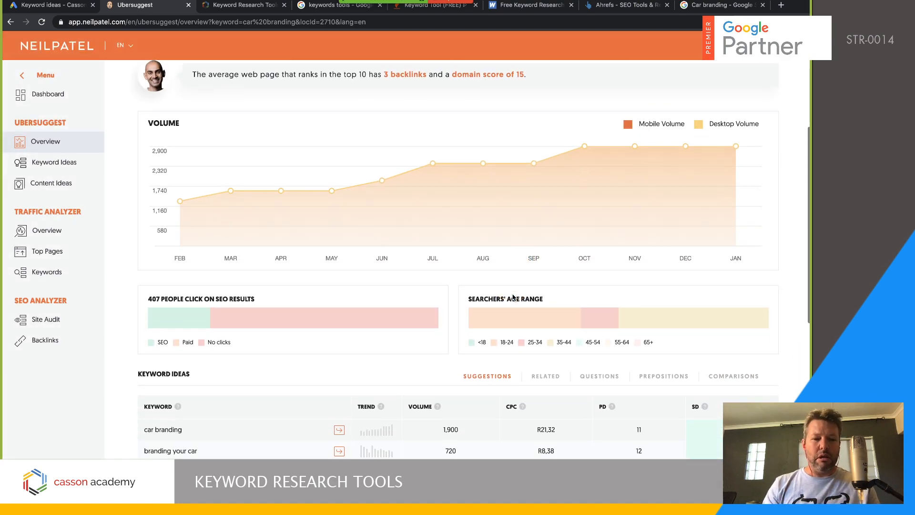
scroll(512, 296, "down", 1)
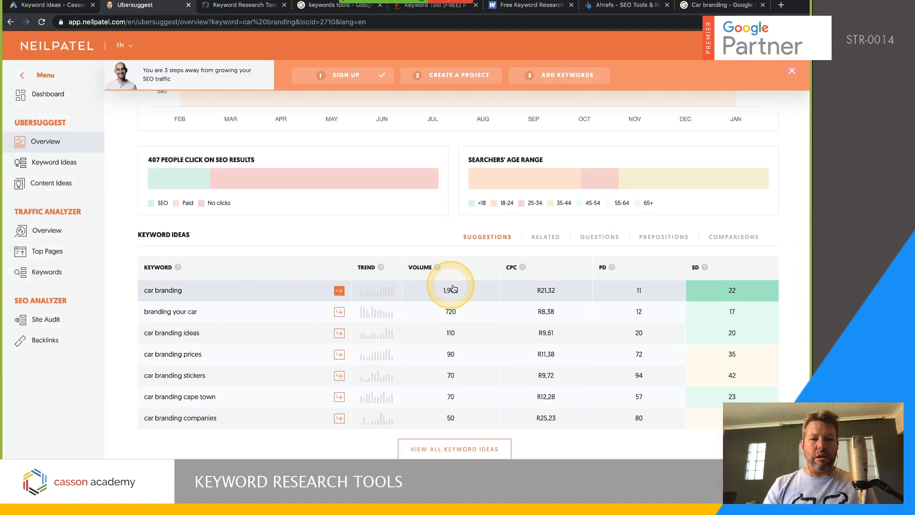
left_click(81, 5)
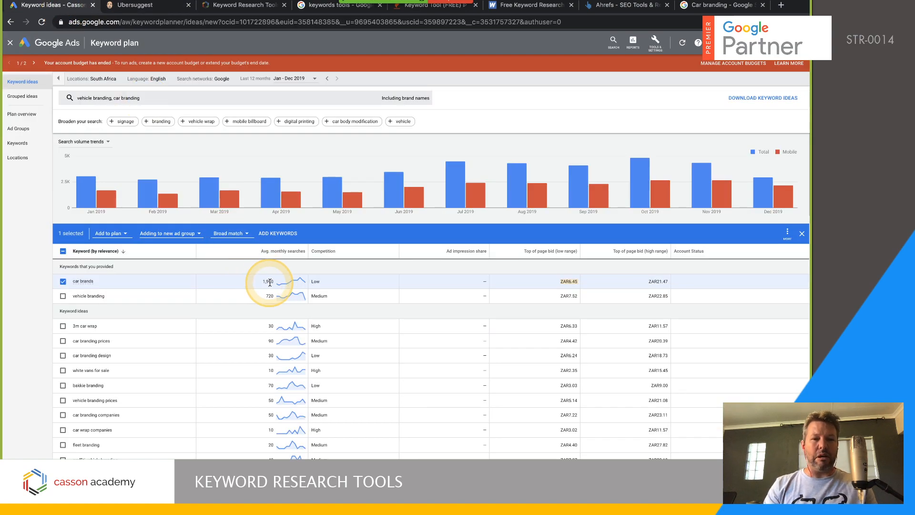
left_click(145, 6)
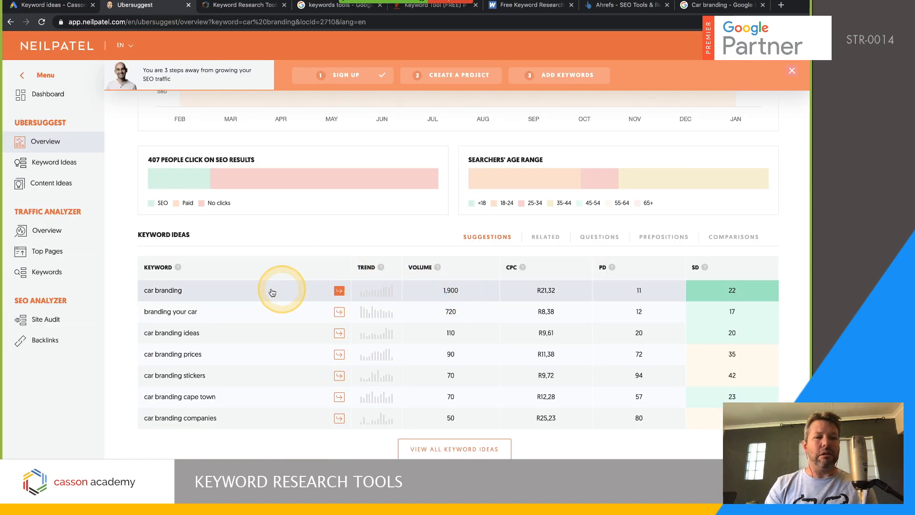
Step: Examine the monthly volume chart, the SEO click breakdown and the searchers' age range for "car branding"
scroll(388, 305, "up", 2)
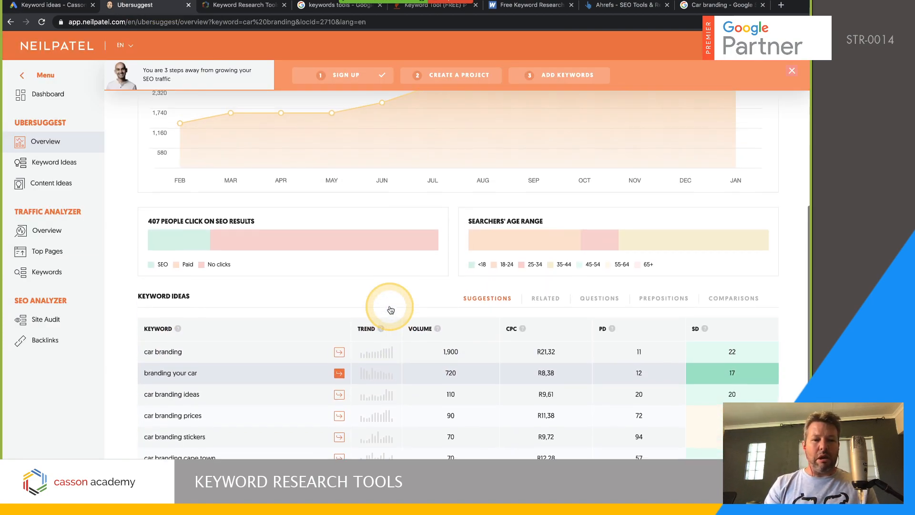
scroll(390, 310, "up", 2)
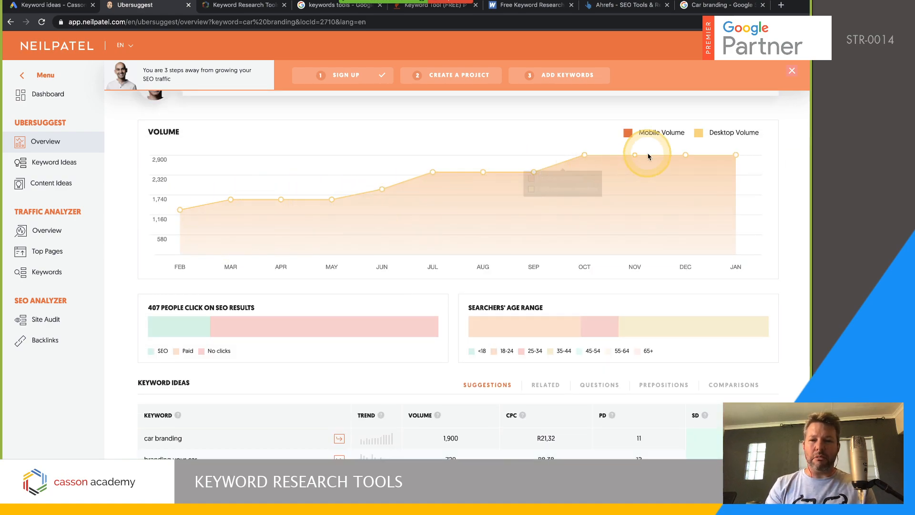
scroll(551, 262, "down", 1)
scroll(551, 265, "down", 3)
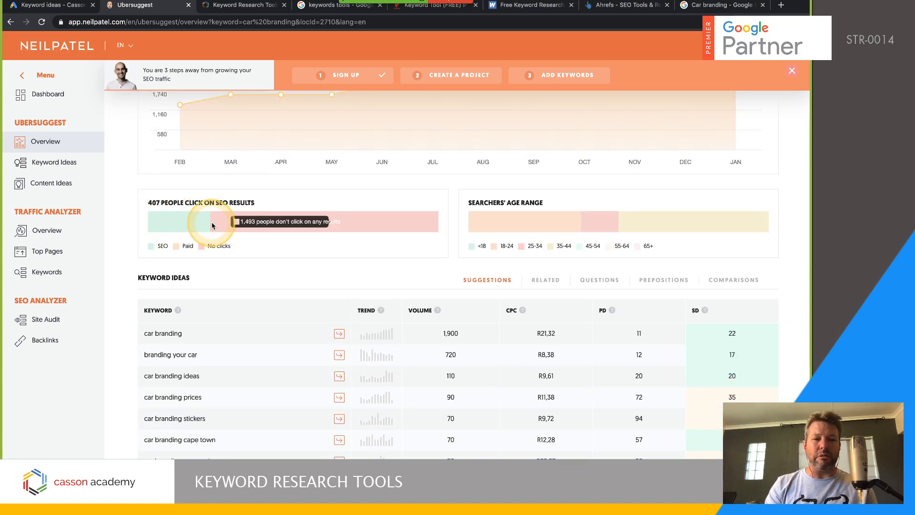
mouse_move(250, 224)
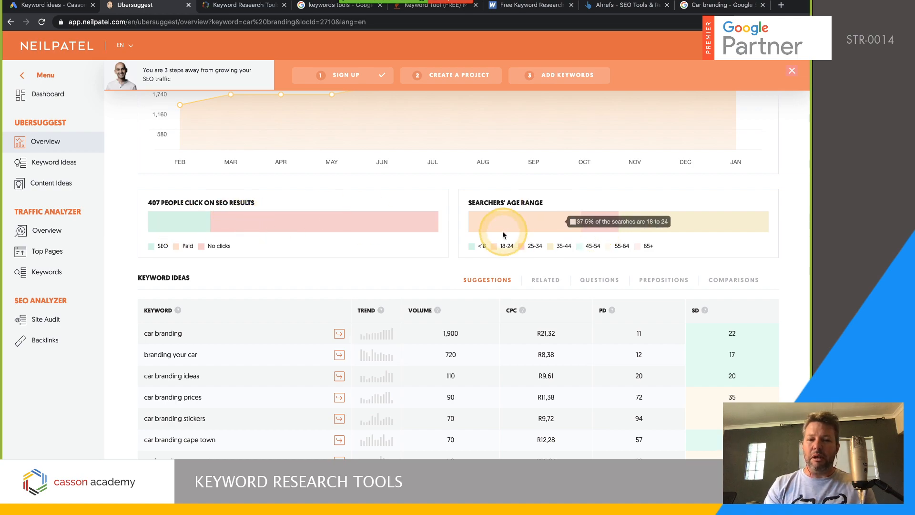
mouse_move(612, 222)
mouse_move(559, 222)
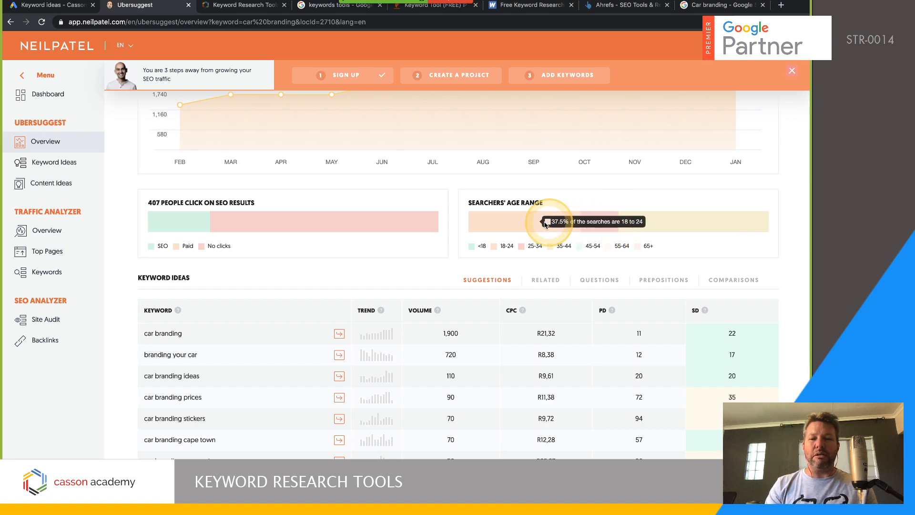
Step: Open the detailed keyword ideas page for "car branding" from the suggestions
scroll(479, 300, "down", 3)
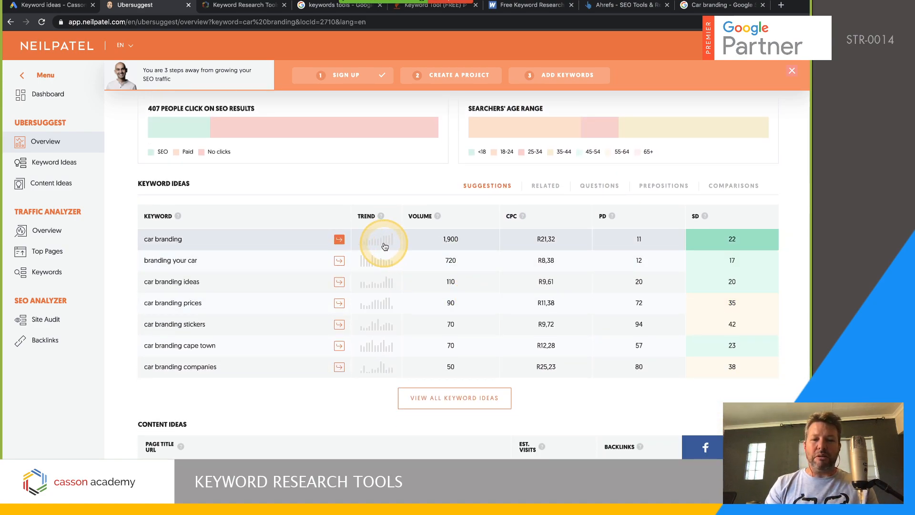
left_click(168, 242)
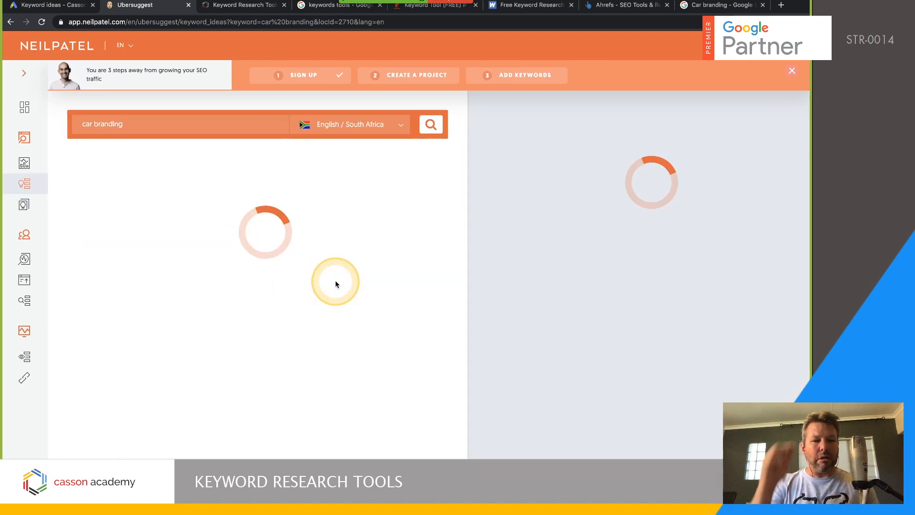
left_click(369, 285)
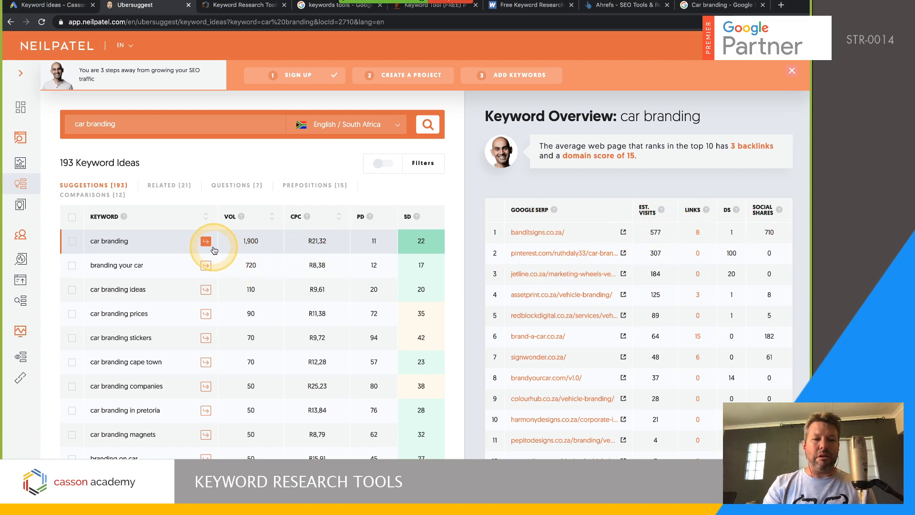
Step: Examine the suggestions' SEO difficulty and the ranking websites' estimated visits, links, domain scores and social shares
scroll(548, 238, "down", 3)
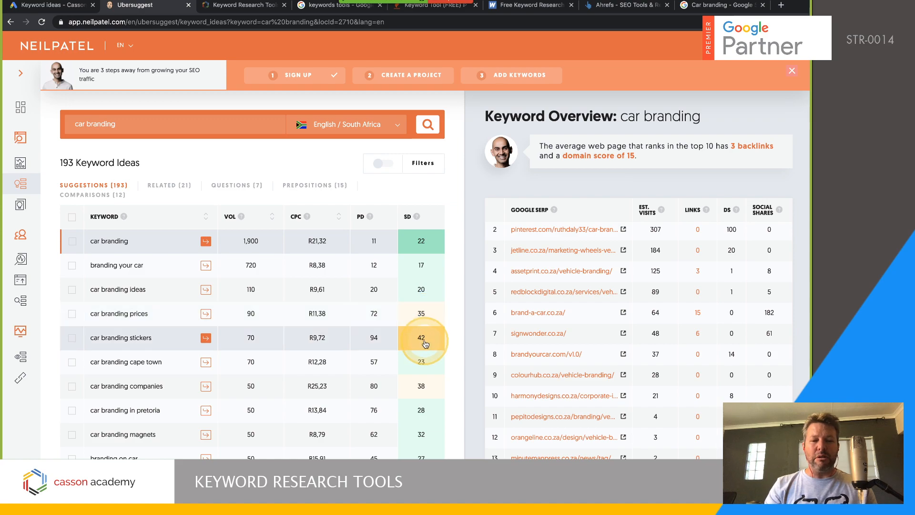
scroll(425, 343, "down", 5)
scroll(425, 343, "up", 5)
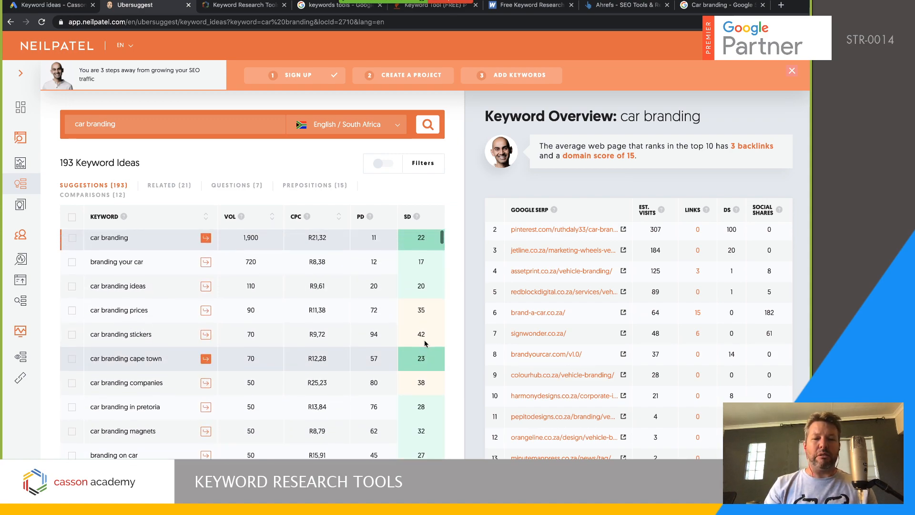
left_click(433, 275)
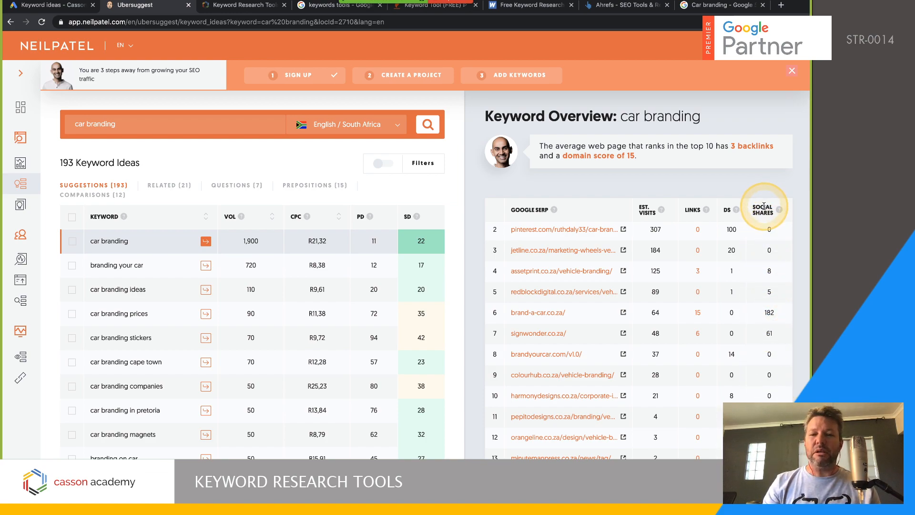
scroll(767, 249, "down", 3)
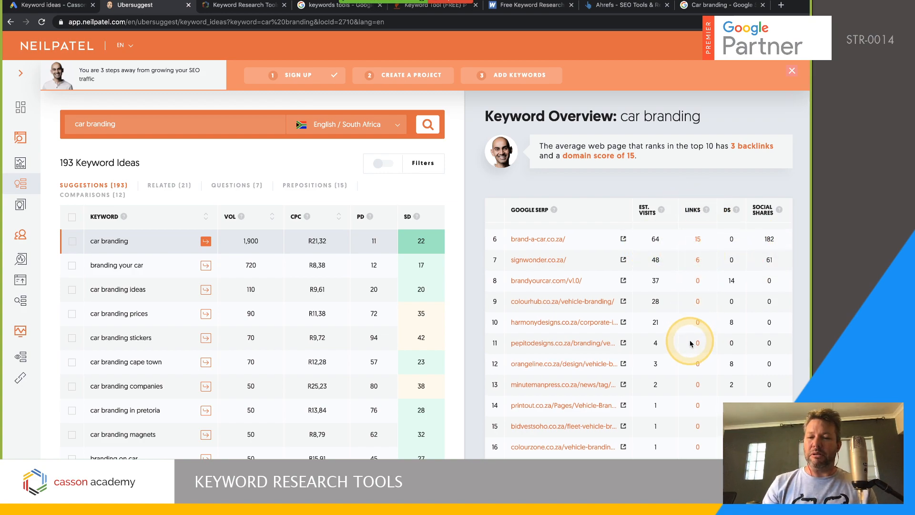
scroll(691, 343, "up", 3)
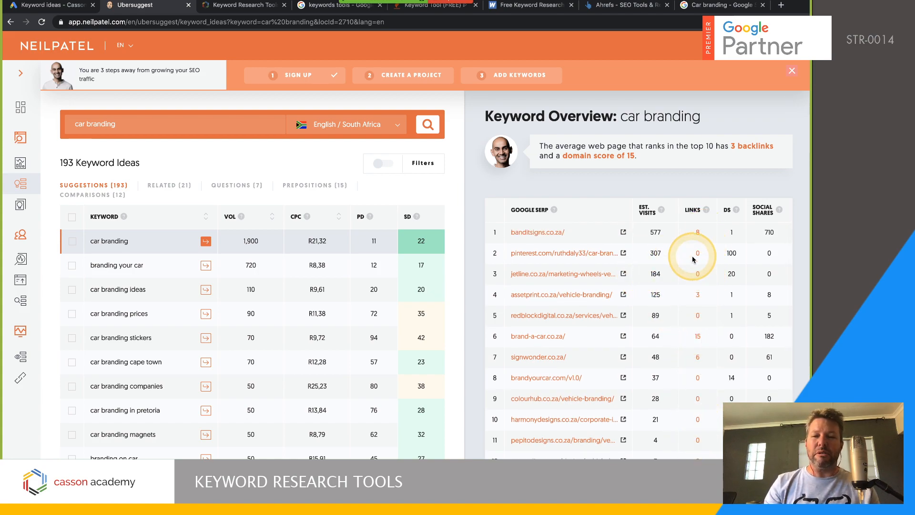
scroll(649, 238, "down", 4)
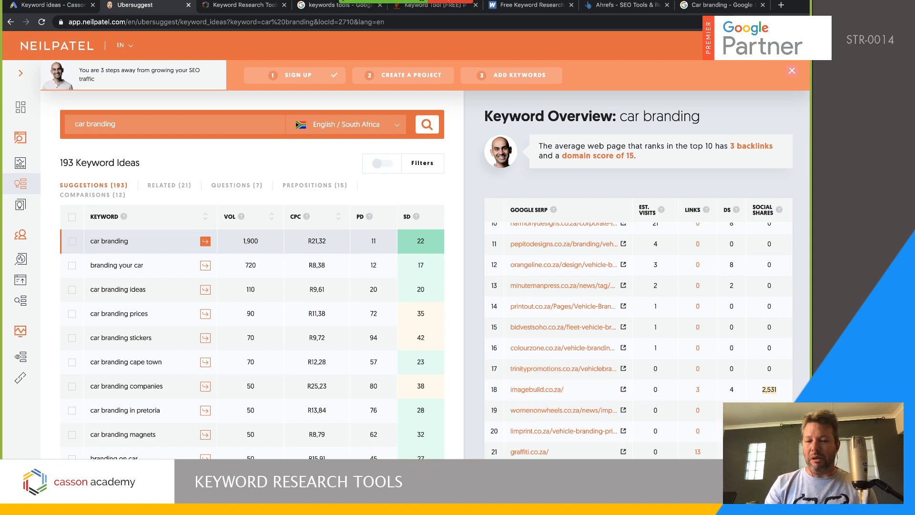
scroll(731, 394, "up", 5)
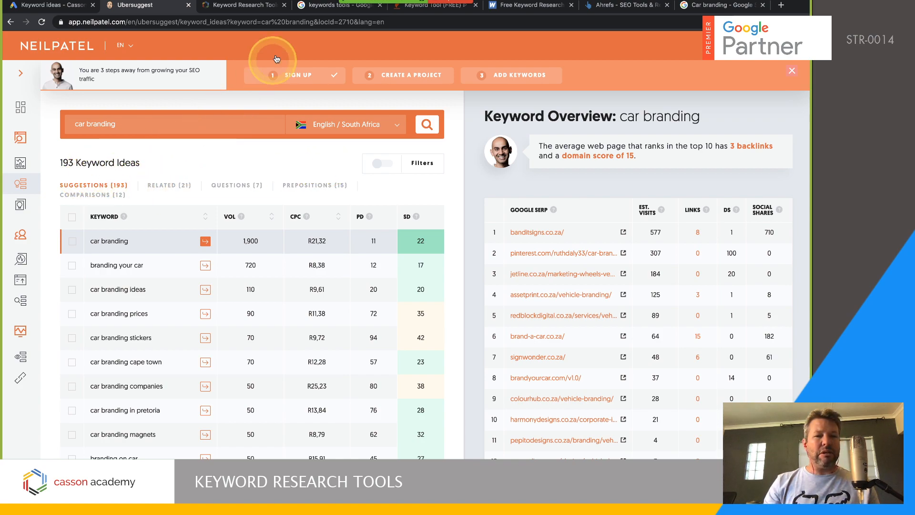
Step: Look through the related keyword ideas for "car branding", and go back to the keyword overview
left_click(162, 188)
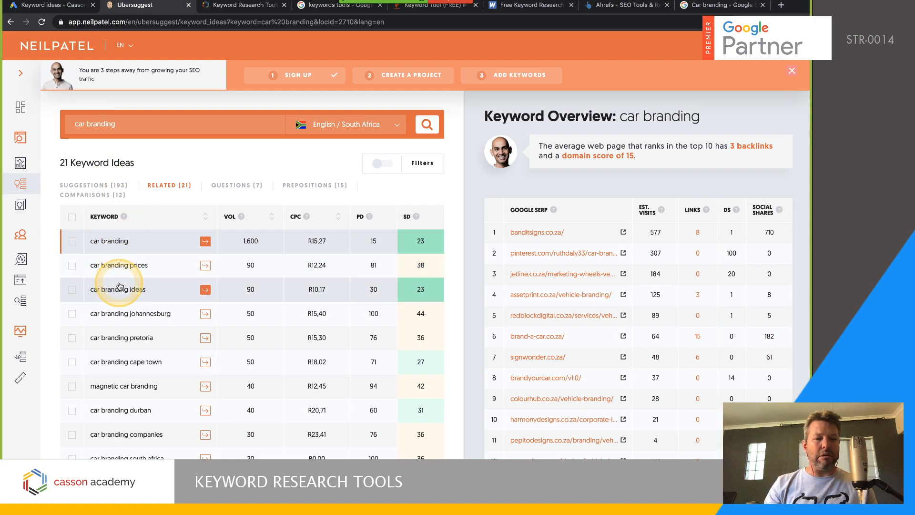
scroll(120, 286, "down", 1)
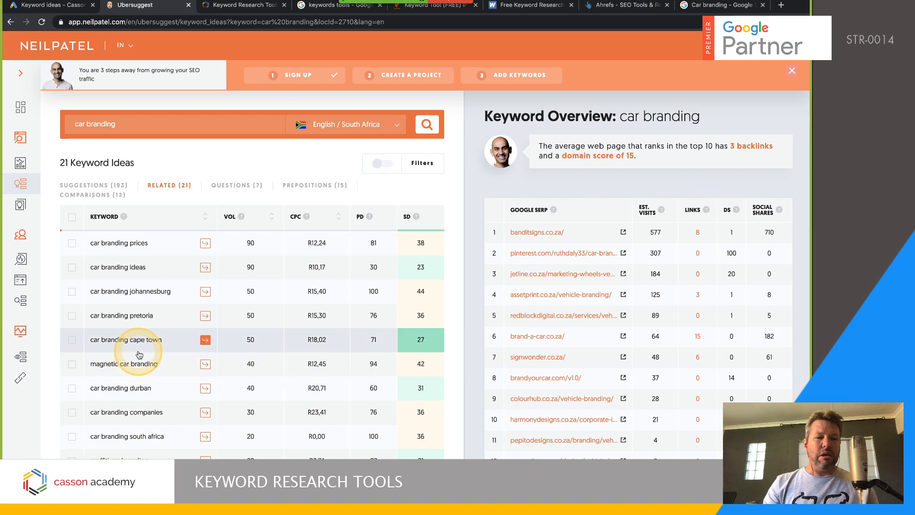
scroll(139, 353, "up", 1)
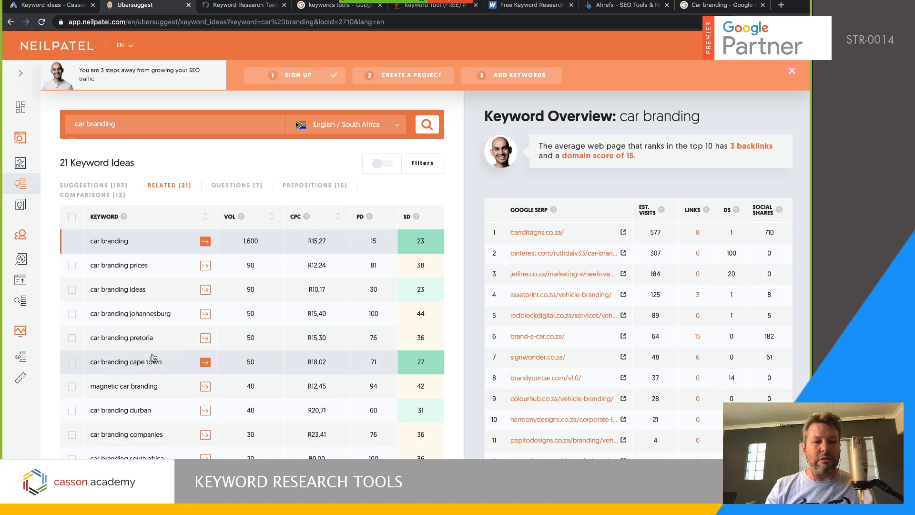
scroll(185, 351, "down", 1)
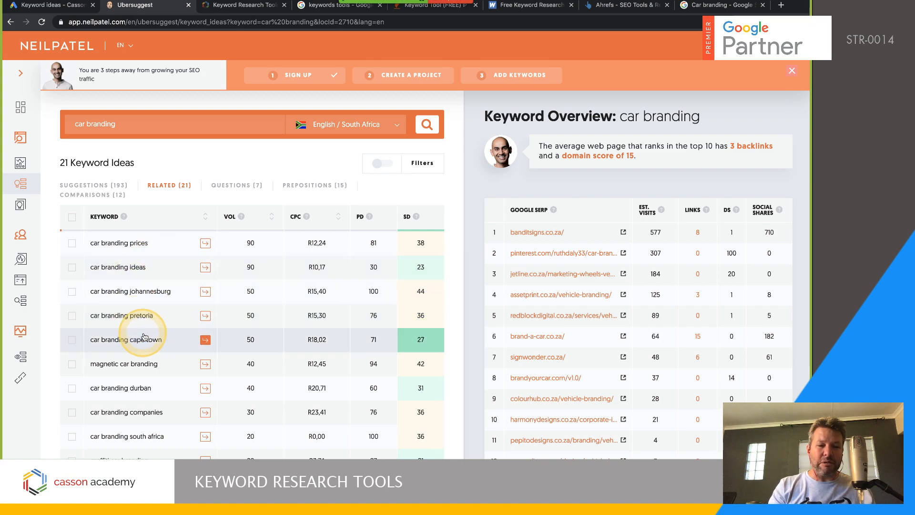
scroll(169, 310, "up", 1)
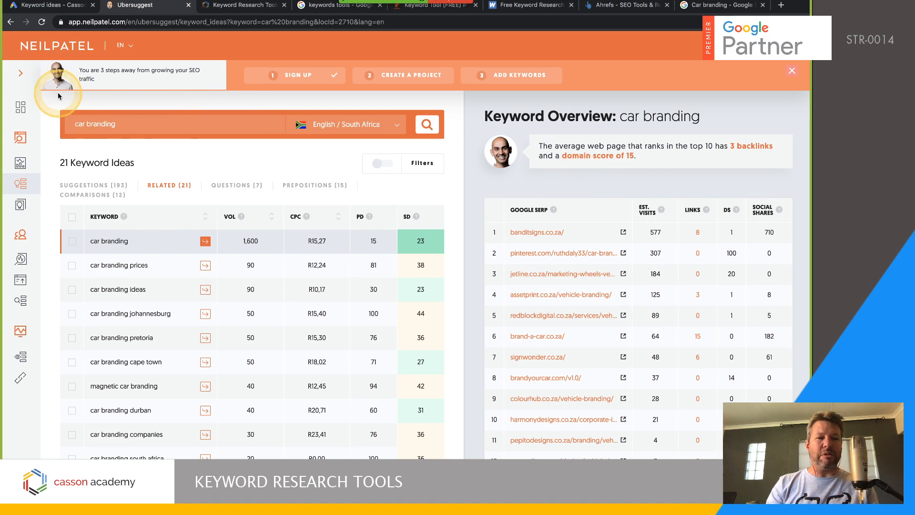
left_click(11, 22)
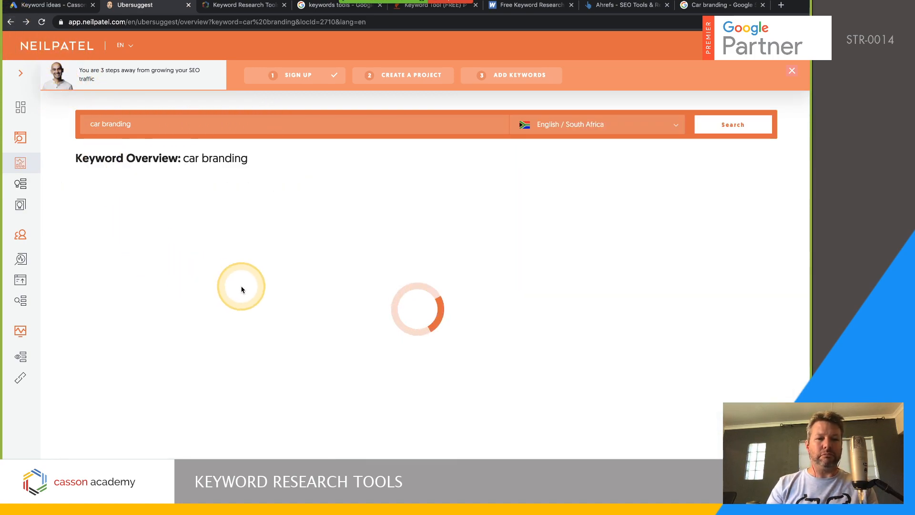
Step: Run a keyword overview for "vehicle branding" in English / South Africa
left_click(160, 124)
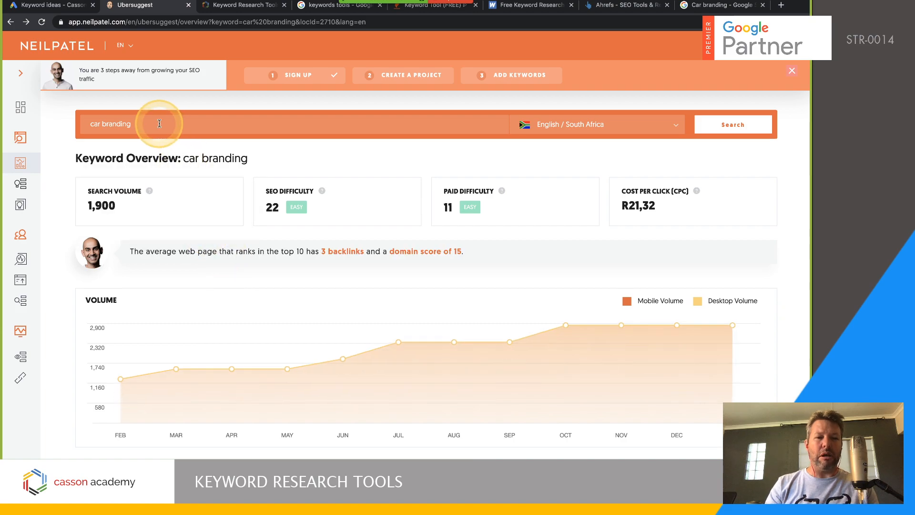
scroll(160, 124, "down", 3)
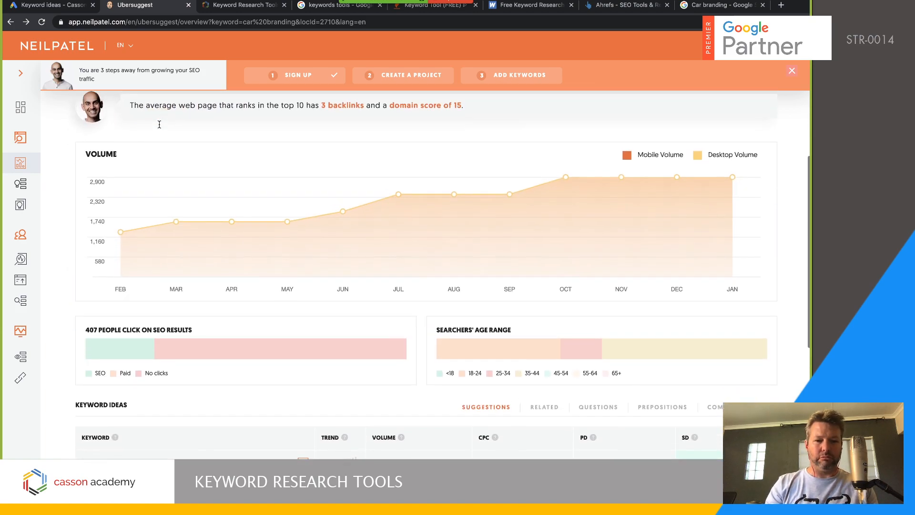
scroll(155, 143, "up", 3)
scroll(153, 156, "up", 1)
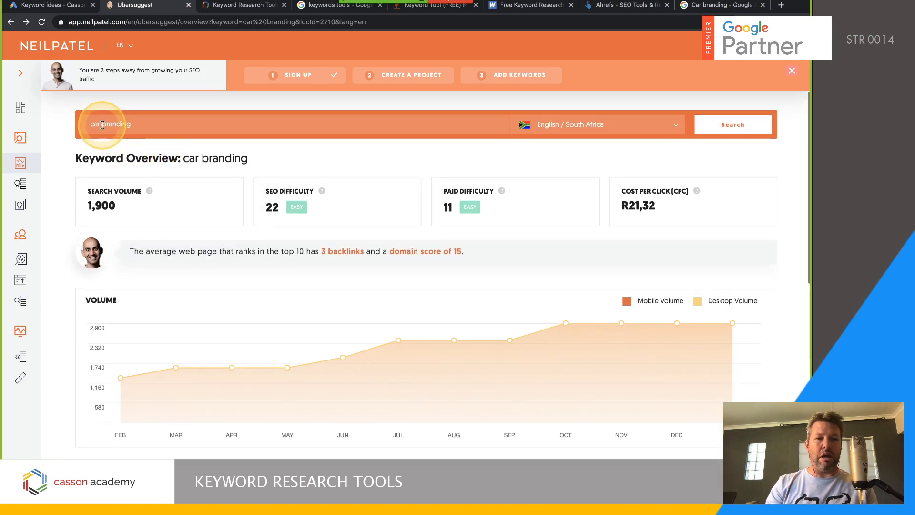
type("vehicle")
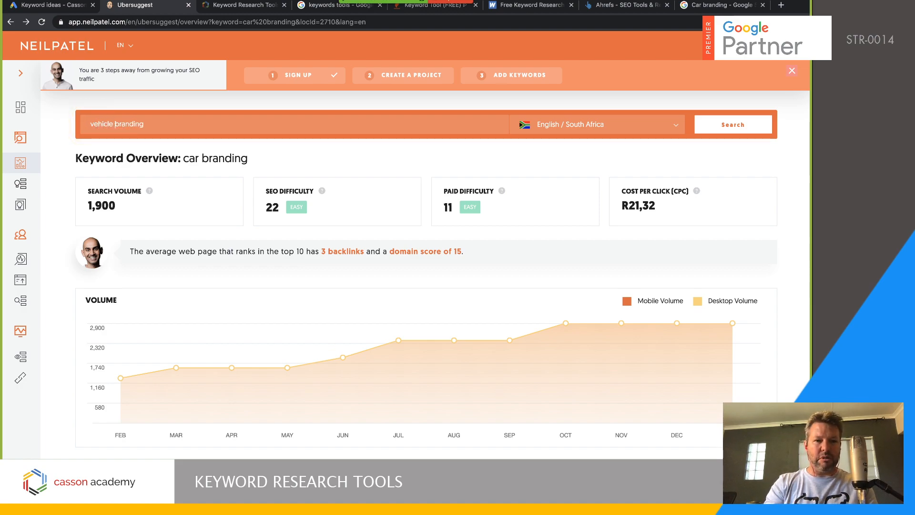
left_click(719, 125)
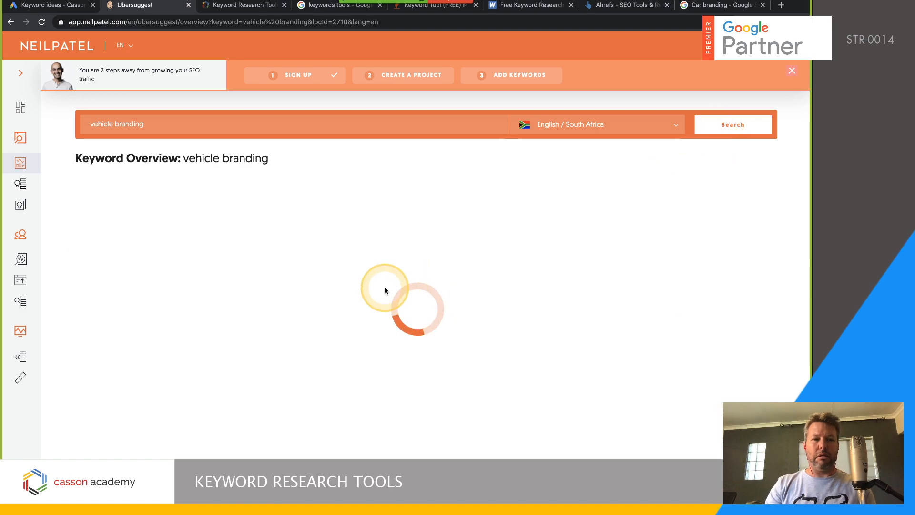
Step: Examine the monthly volume chart, the SEO click breakdown and the suggested keywords for "vehicle branding"
left_click(372, 181)
scroll(352, 199, "down", 3)
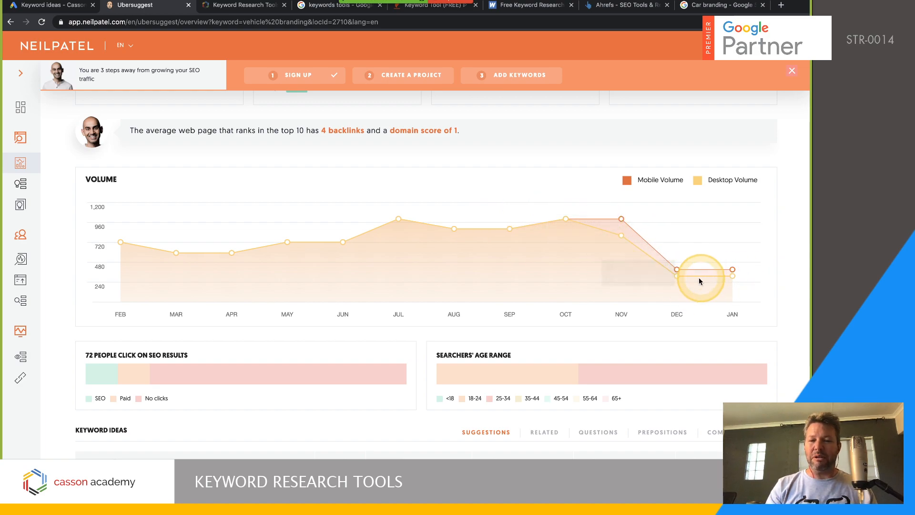
scroll(417, 314, "down", 3)
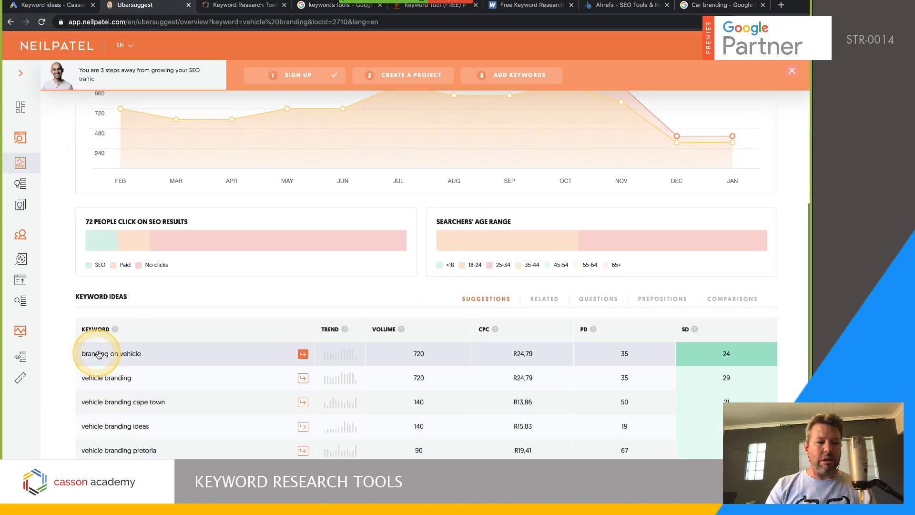
scroll(184, 332, "down", 4)
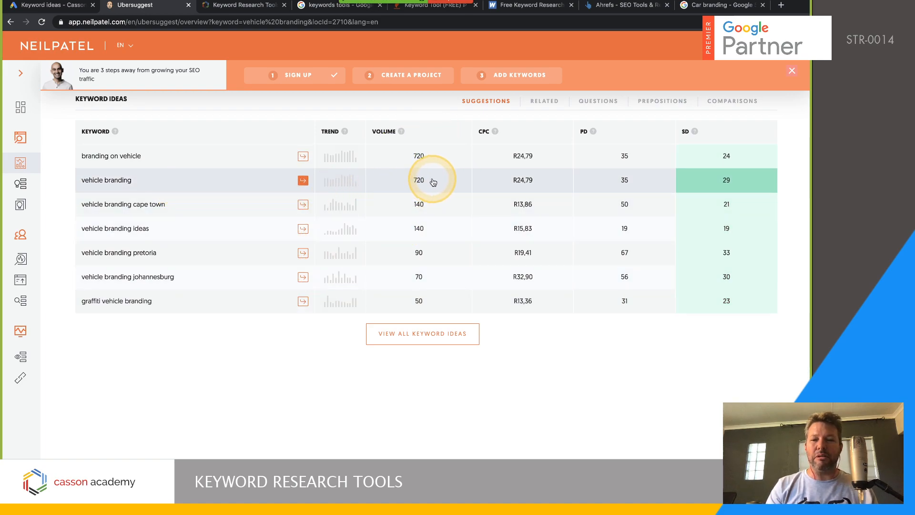
scroll(433, 182, "up", 1)
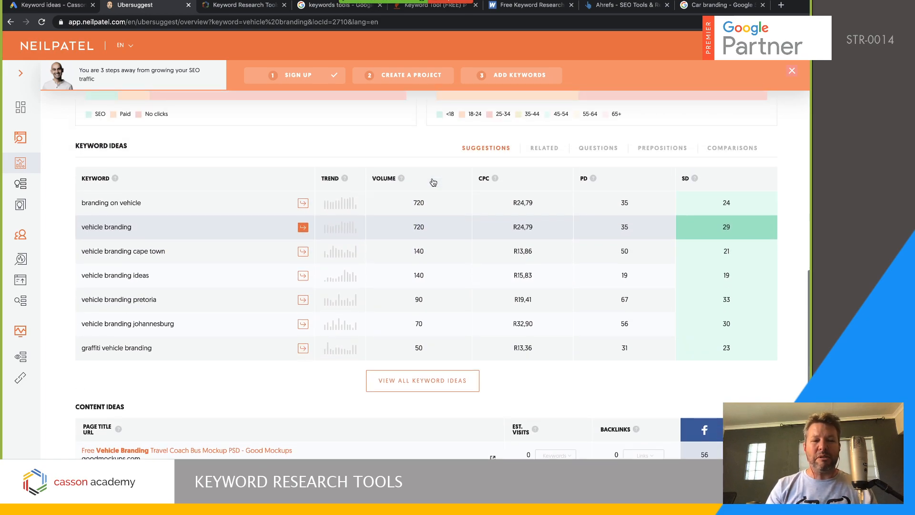
scroll(433, 183, "down", 2)
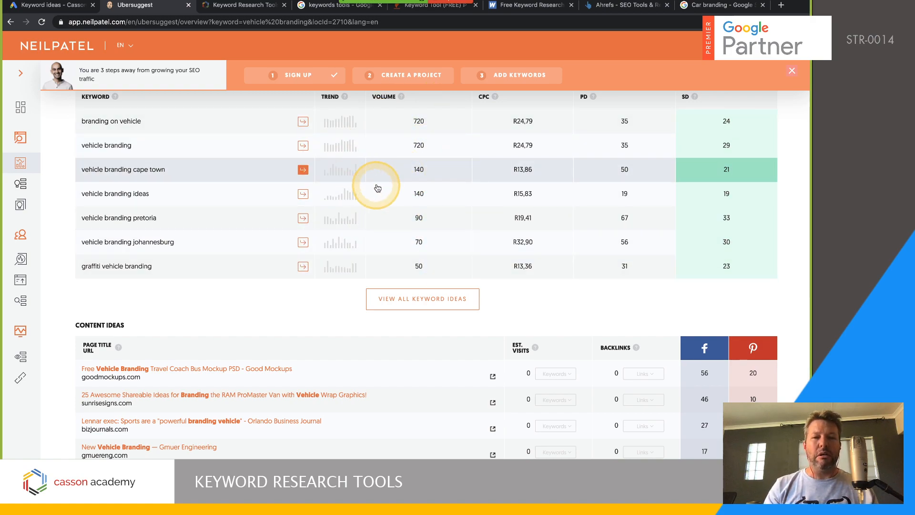
Step: Compare the overview metrics for "vehicle branding" with the volumes and costs of its city-specific suggestions
scroll(375, 188, "up", 3)
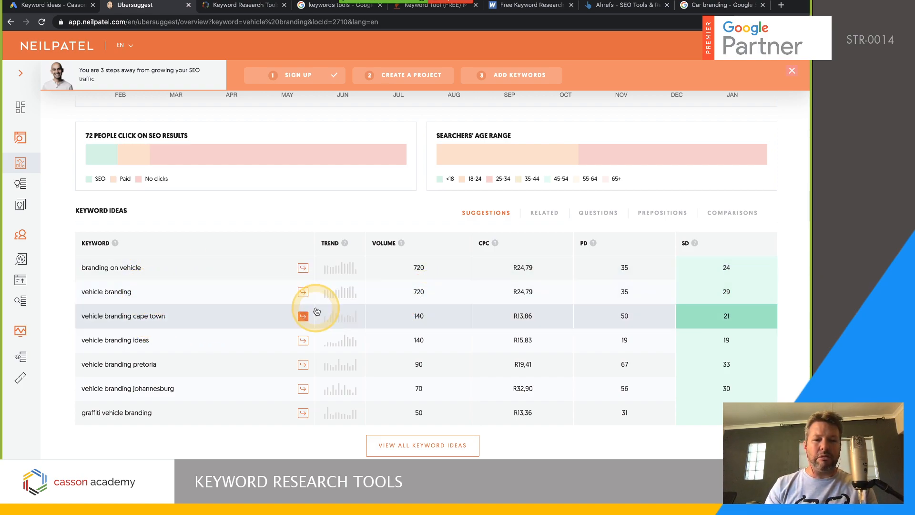
scroll(418, 269, "up", 5)
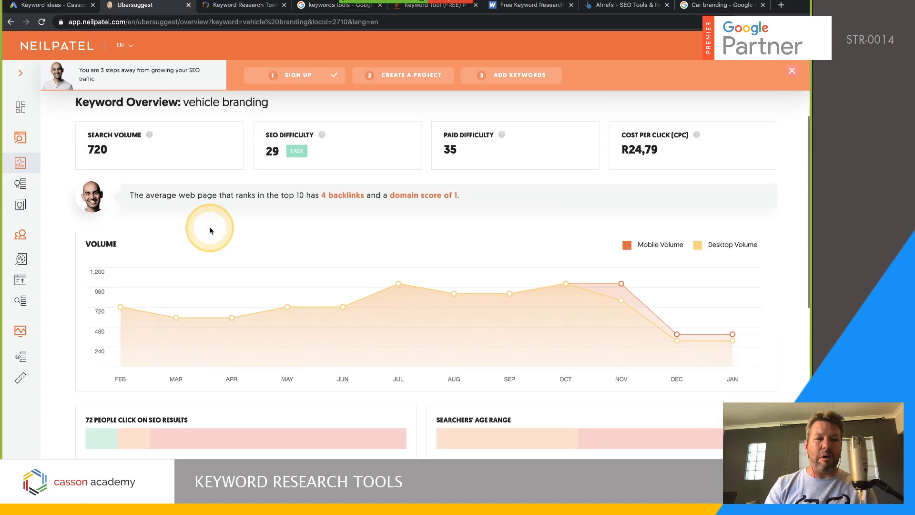
scroll(254, 379, "down", 3)
scroll(253, 378, "down", 3)
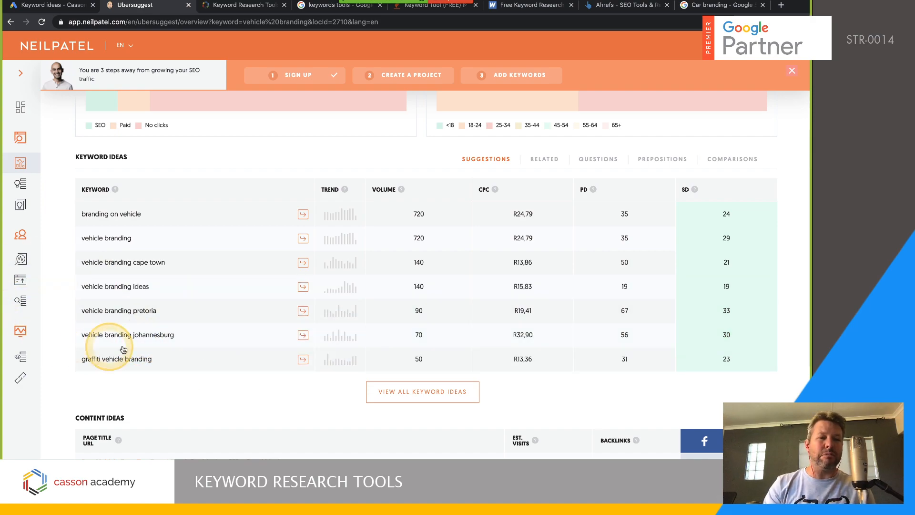
scroll(253, 268, "up", 1)
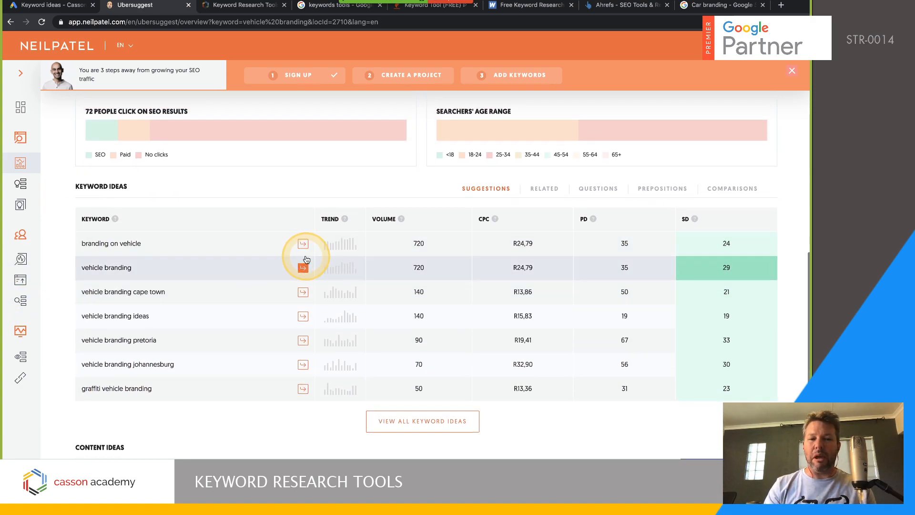
scroll(304, 259, "up", 3)
scroll(305, 258, "up", 3)
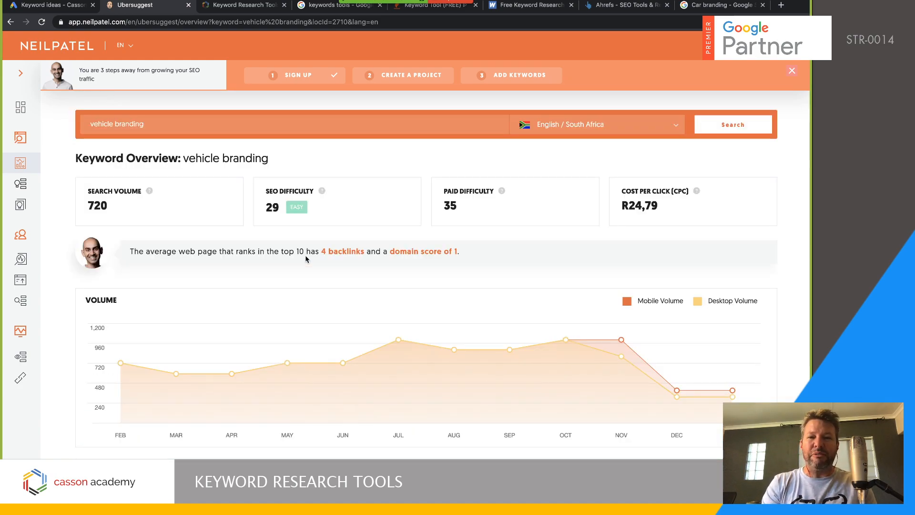
Step: Switch to the Google results for "Car branding" and search for "What is car branding" instead
left_click(732, 6)
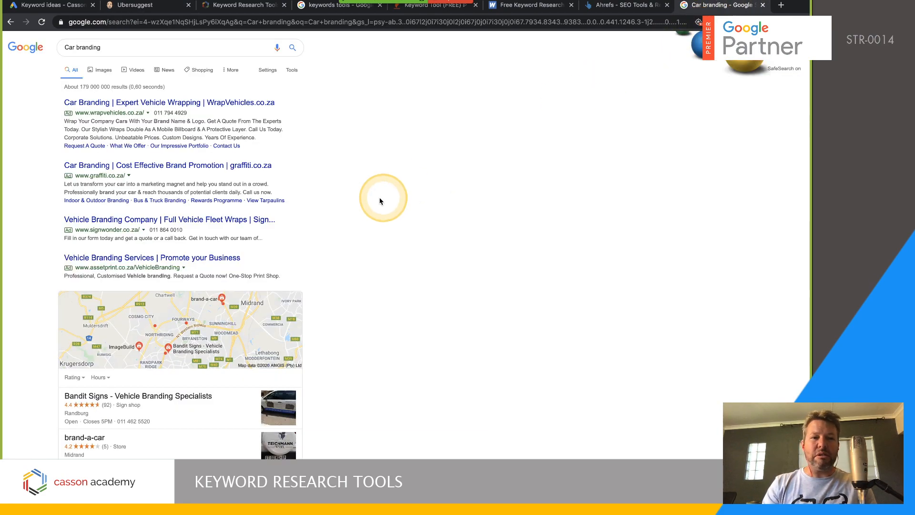
scroll(389, 198, "down", 5)
scroll(392, 204, "down", 5)
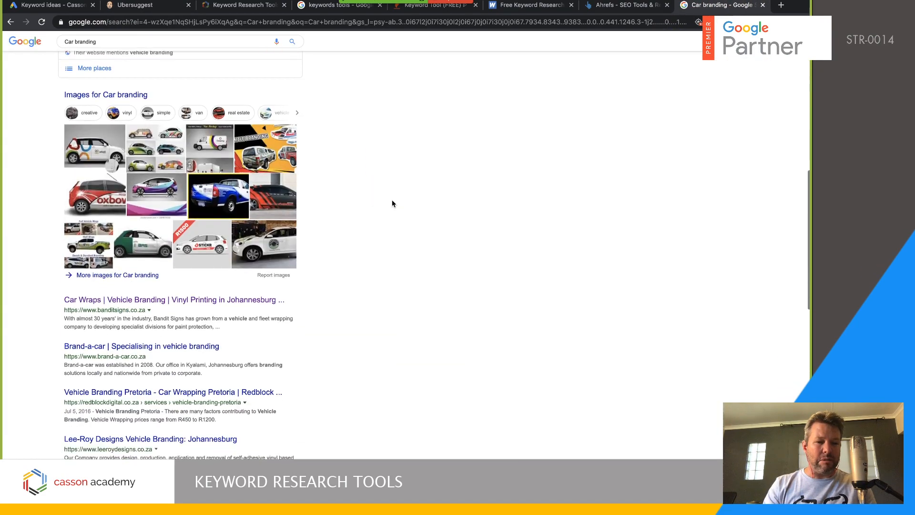
scroll(392, 202, "up", 10)
left_click_drag(110, 51, 66, 50)
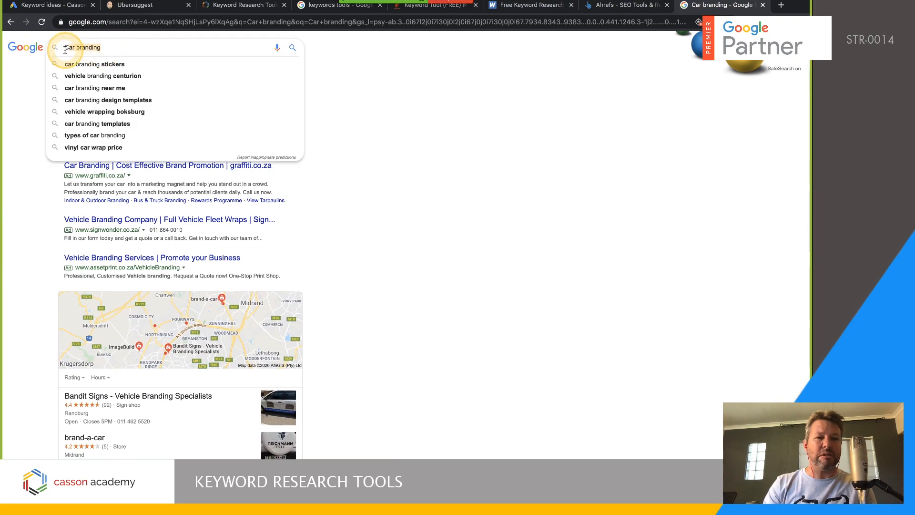
type("What is car ")
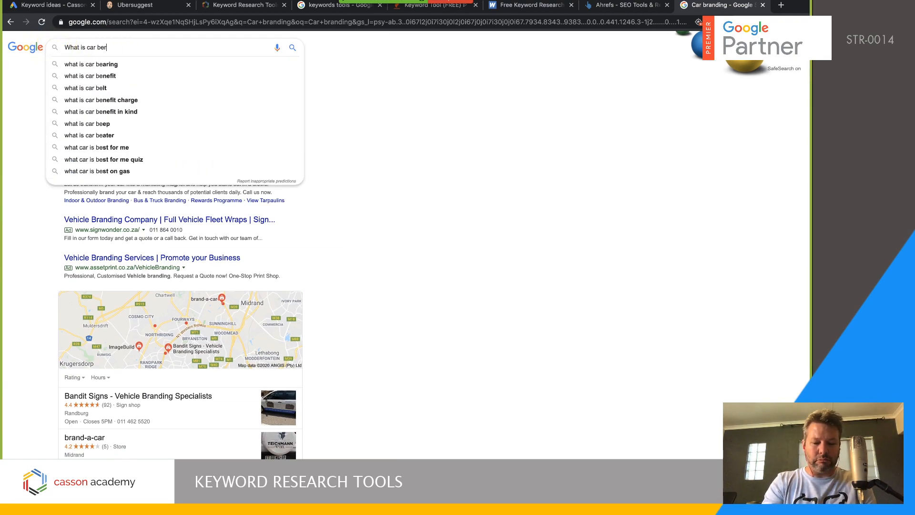
type("branding")
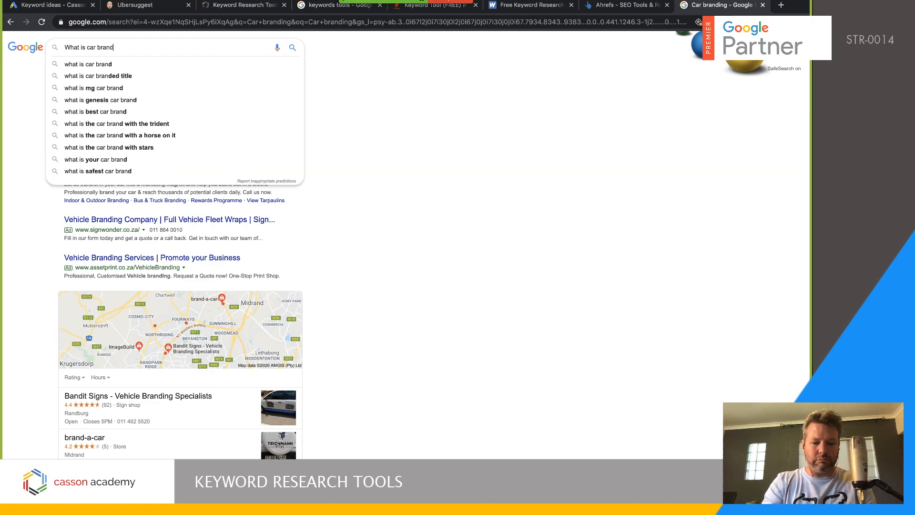
key("Return")
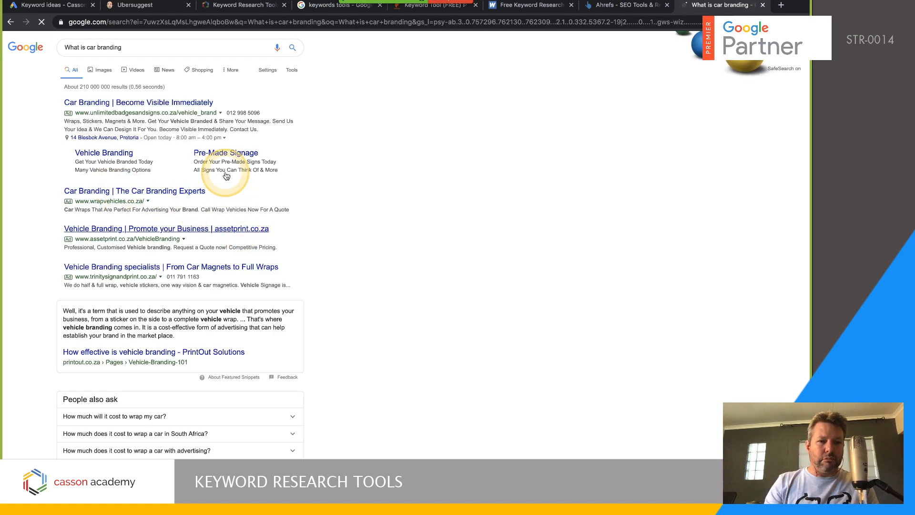
Step: Examine the ads, featured snippet, "People also ask" questions and organic results for "What is car branding"
scroll(224, 190, "down", 2)
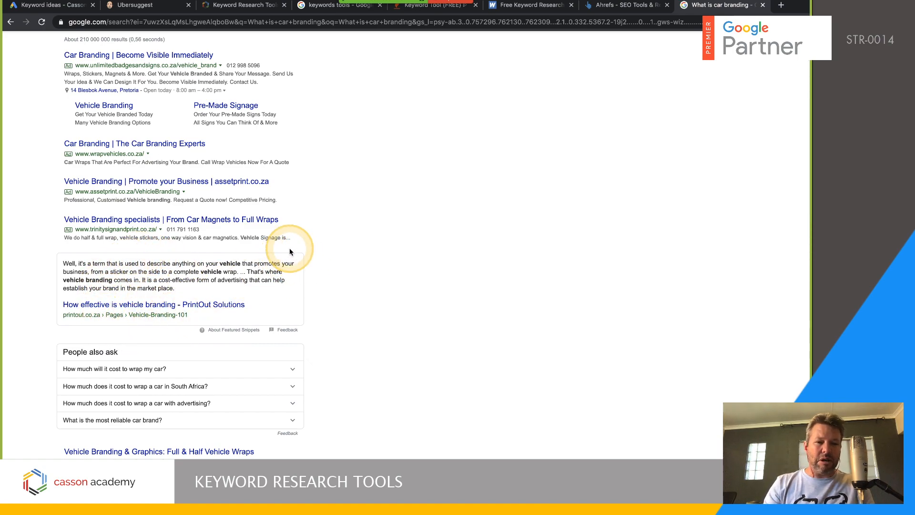
scroll(198, 237, "down", 4)
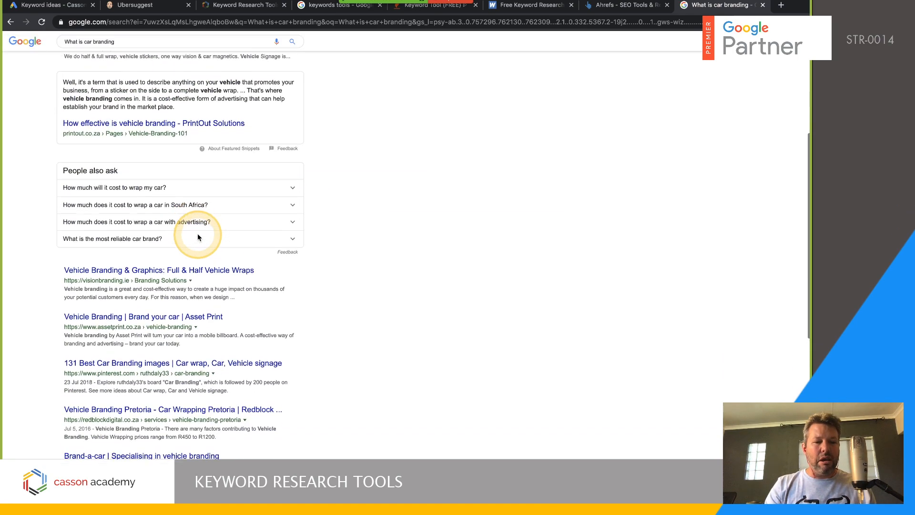
scroll(96, 355, "up", 3)
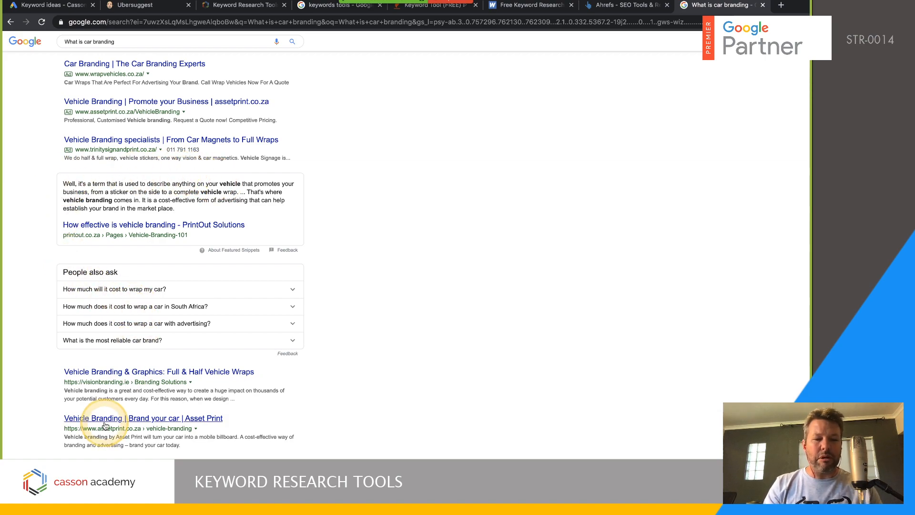
scroll(102, 420, "down", 2)
scroll(181, 178, "up", 1)
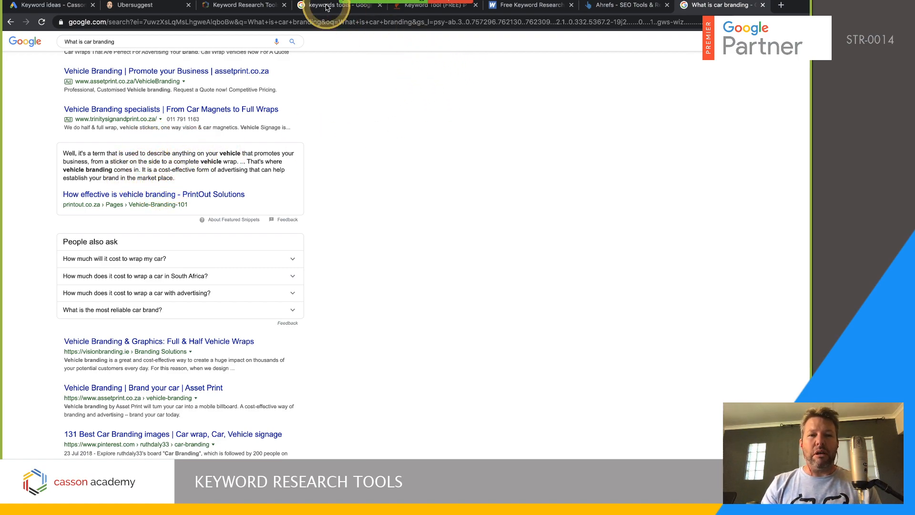
Step: Return to Ubersuggest and run the keyword overview for "car branding" in English / South Africa
left_click(137, 6)
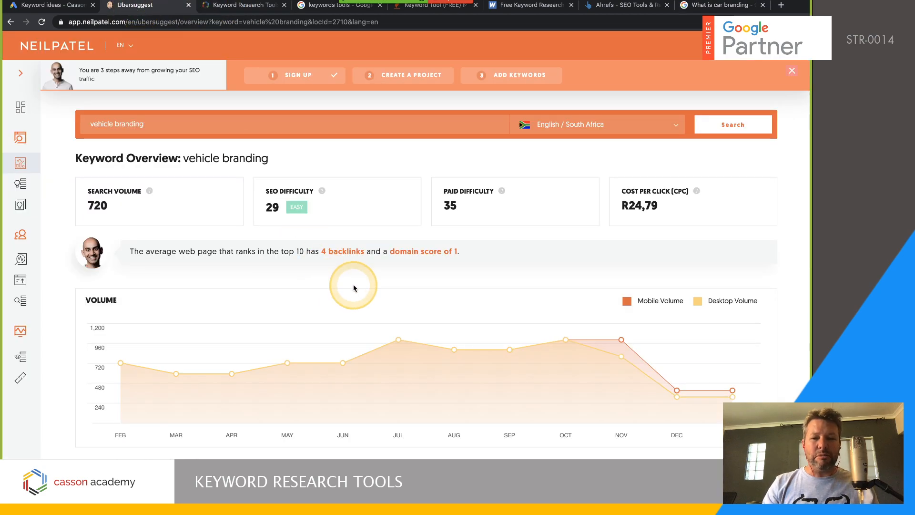
scroll(459, 313, "down", 5)
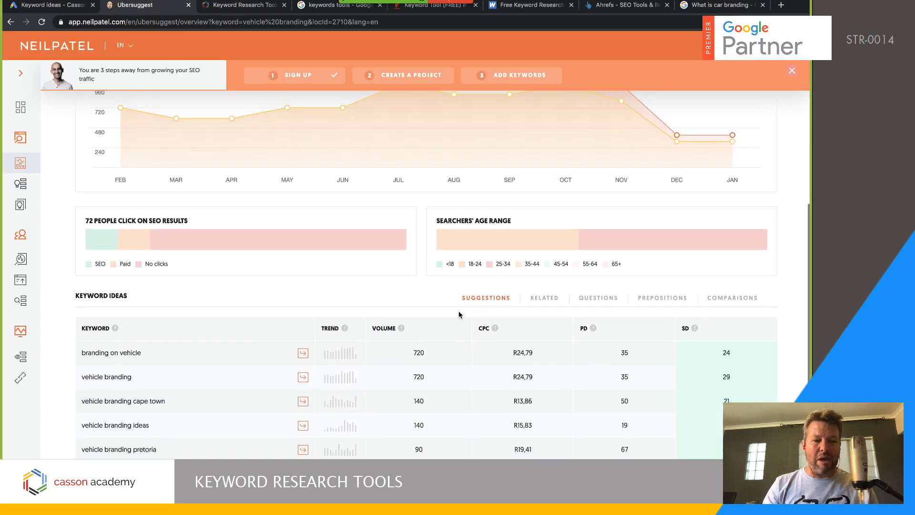
scroll(458, 314, "up", 5)
left_click_drag(113, 123, 79, 124)
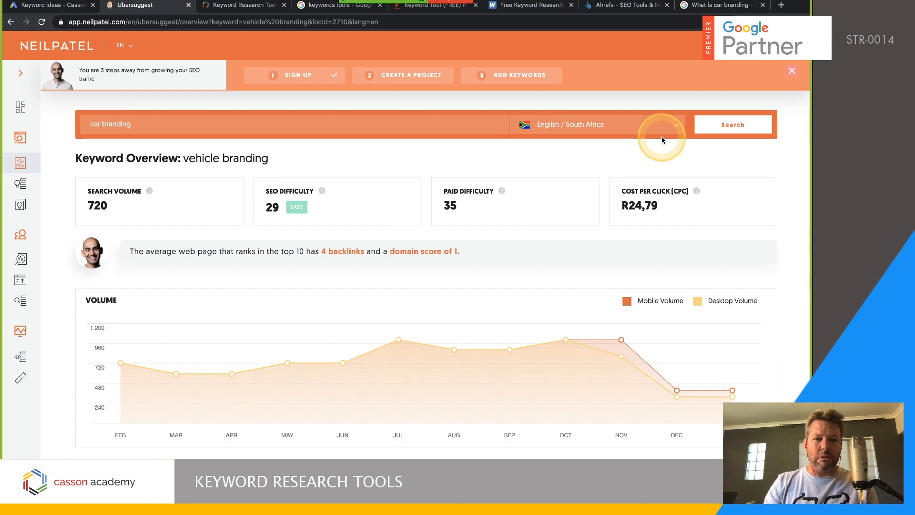
left_click(717, 127)
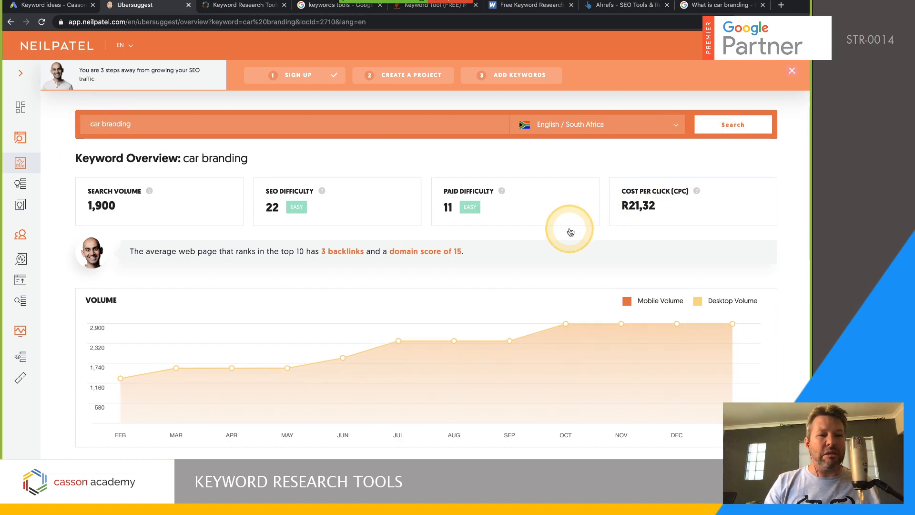
Step: Show the question-type keyword ideas for "car branding" and read through them
scroll(462, 266, "down", 3)
scroll(462, 271, "down", 2)
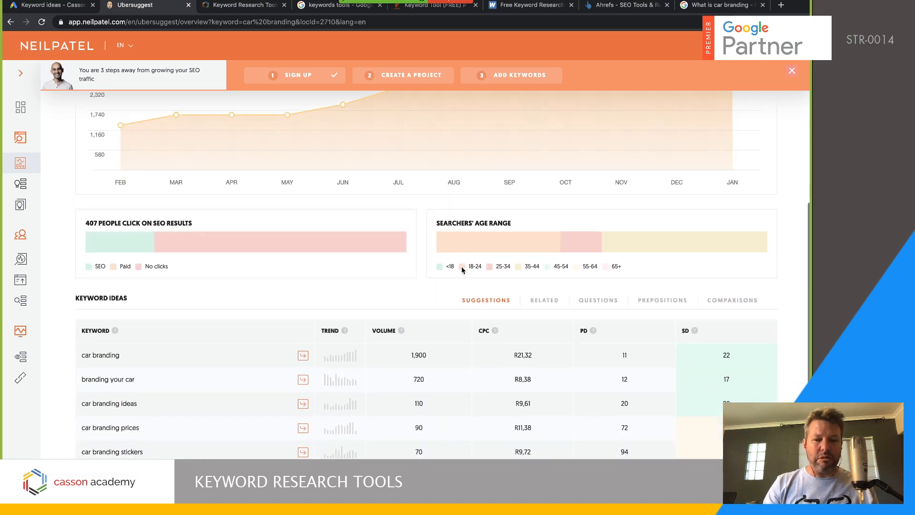
left_click(597, 287)
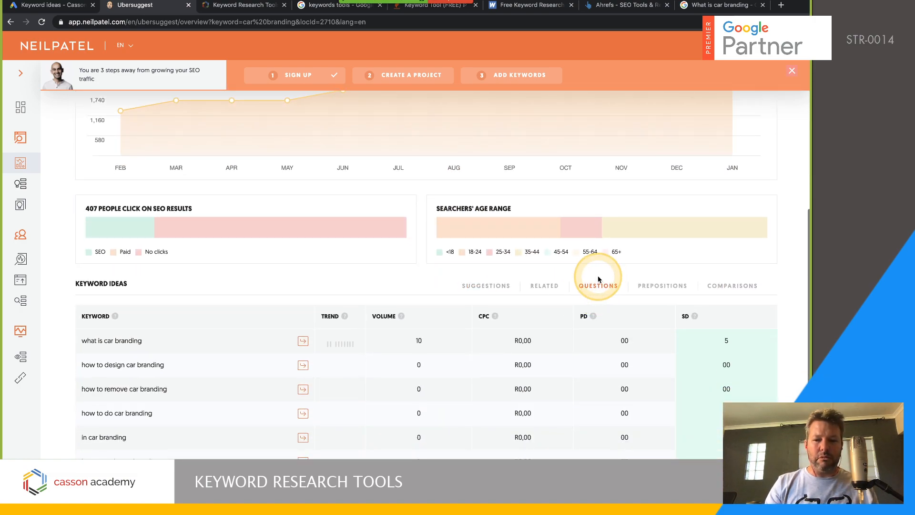
scroll(207, 336, "down", 1)
scroll(207, 337, "down", 1)
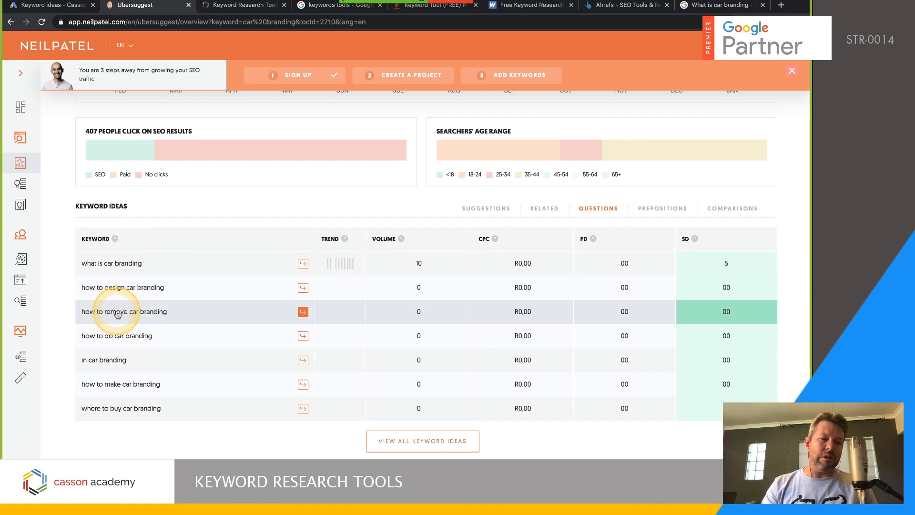
Step: Check the Google results for "What is car branding", and return to the question keyword ideas in Ubersuggest
left_click(733, 7)
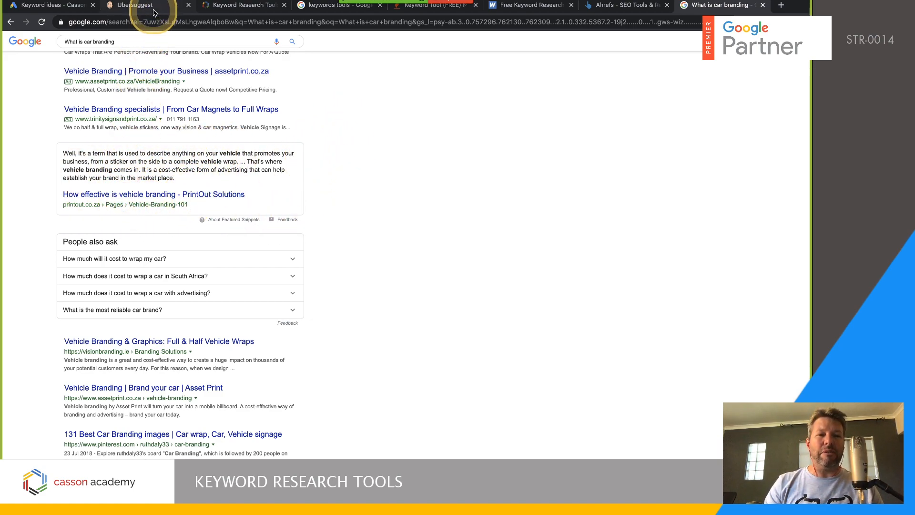
left_click(139, 5)
scroll(195, 266, "down", 2)
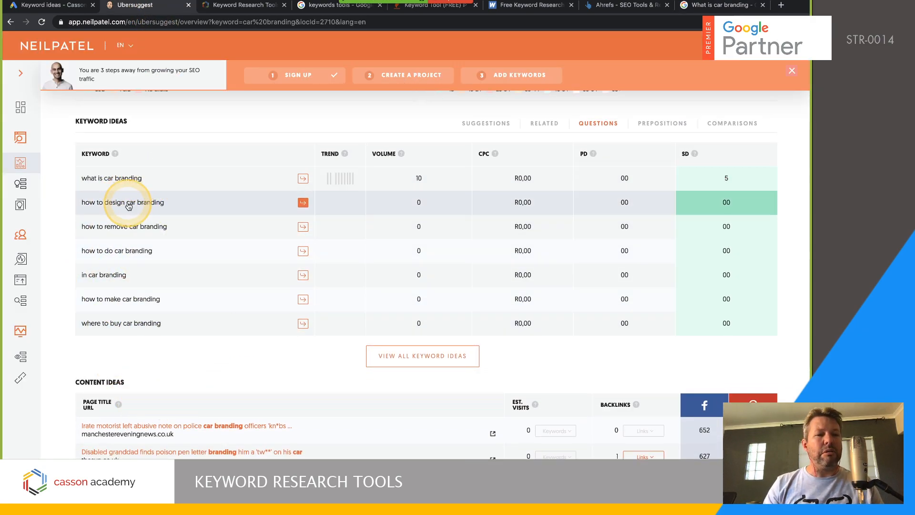
left_click(121, 184)
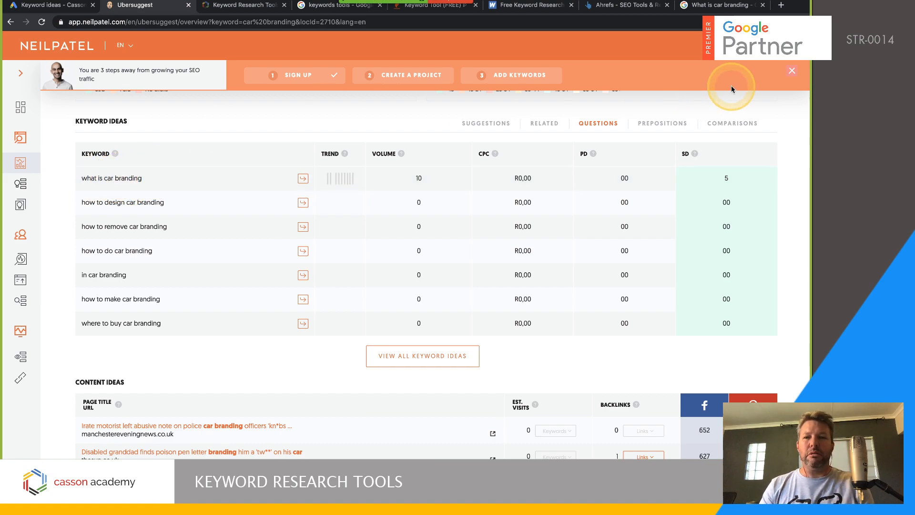
Step: Switch to the Casson Academy article on Google's BERT update and highlight its "What is BERT Model?" paragraph
left_click(241, 5)
scroll(422, 348, "down", 5)
scroll(421, 347, "down", 15)
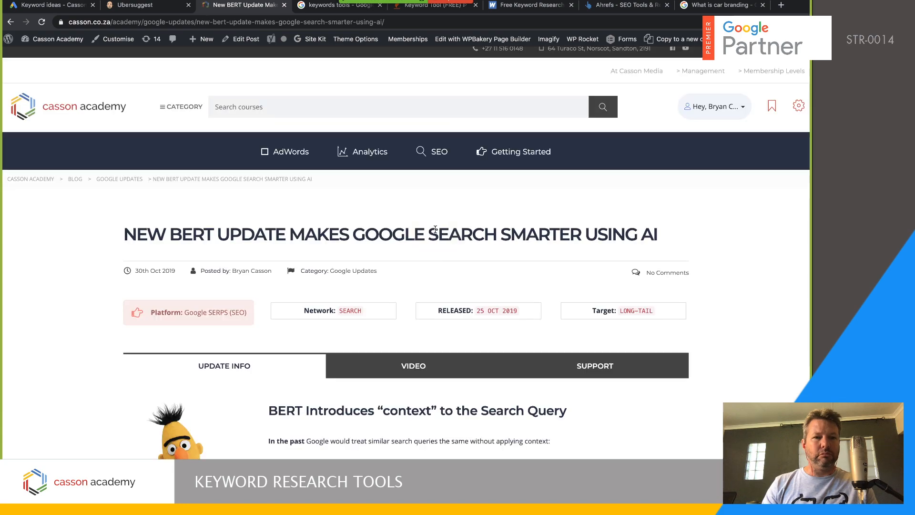
scroll(435, 232, "down", 10)
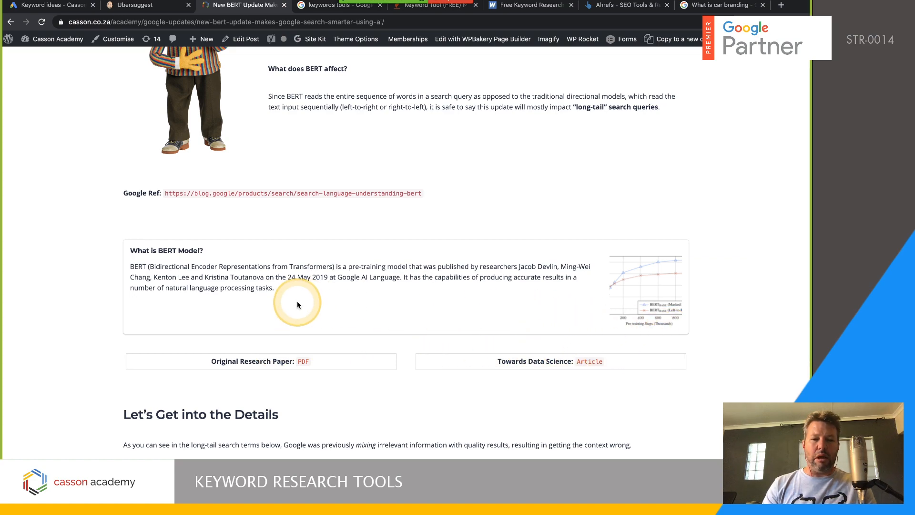
left_click_drag(288, 294, 155, 263)
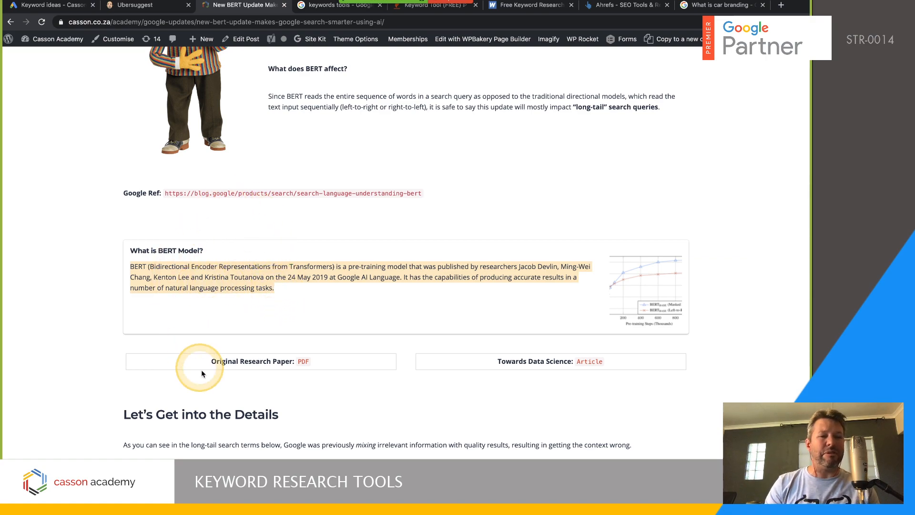
Step: Review the article's explanation of how BERT adds context to search queries and affects long-tail searches
scroll(256, 289, "up", 7)
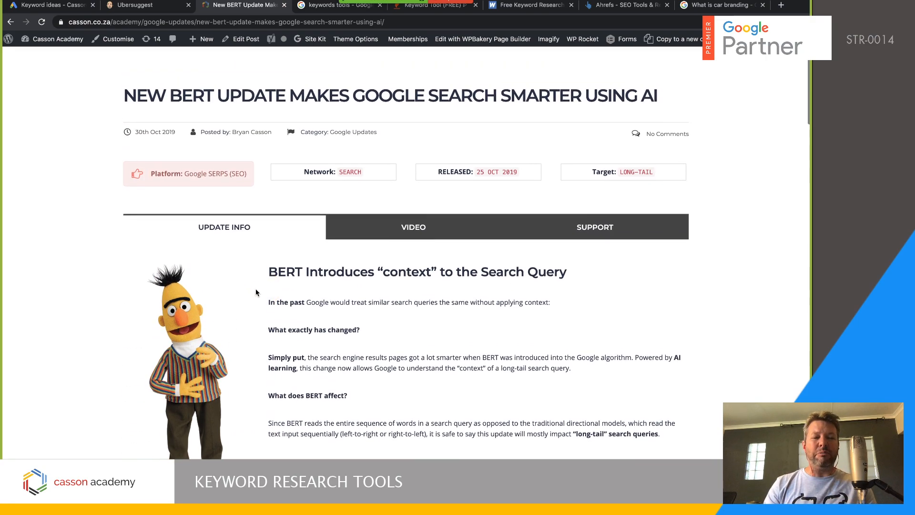
scroll(255, 290, "down", 4)
scroll(255, 291, "down", 3)
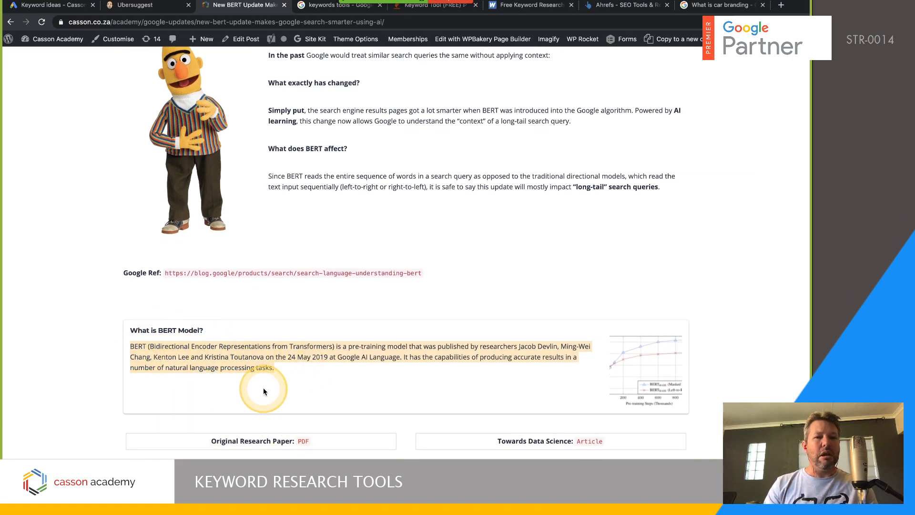
scroll(263, 387, "up", 5)
scroll(263, 388, "up", 3)
scroll(263, 387, "down", 2)
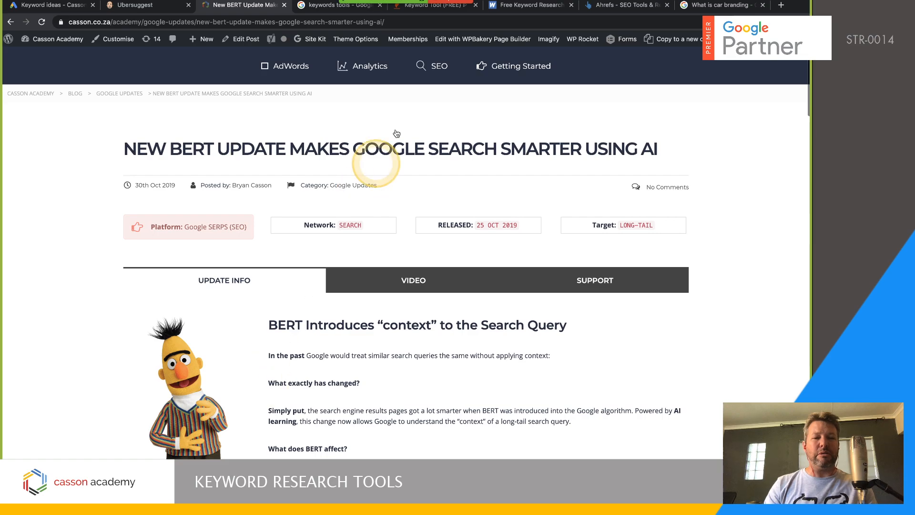
scroll(377, 345, "down", 10)
scroll(378, 348, "up", 7)
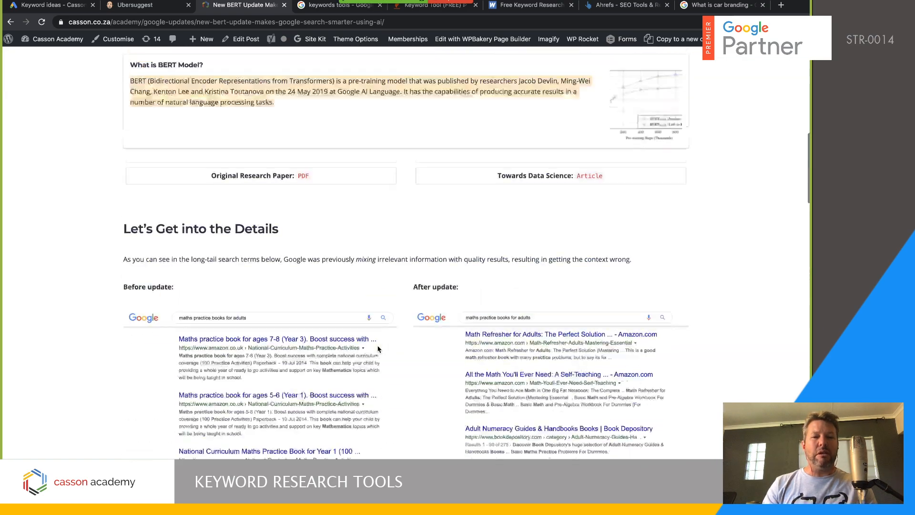
scroll(378, 349, "up", 4)
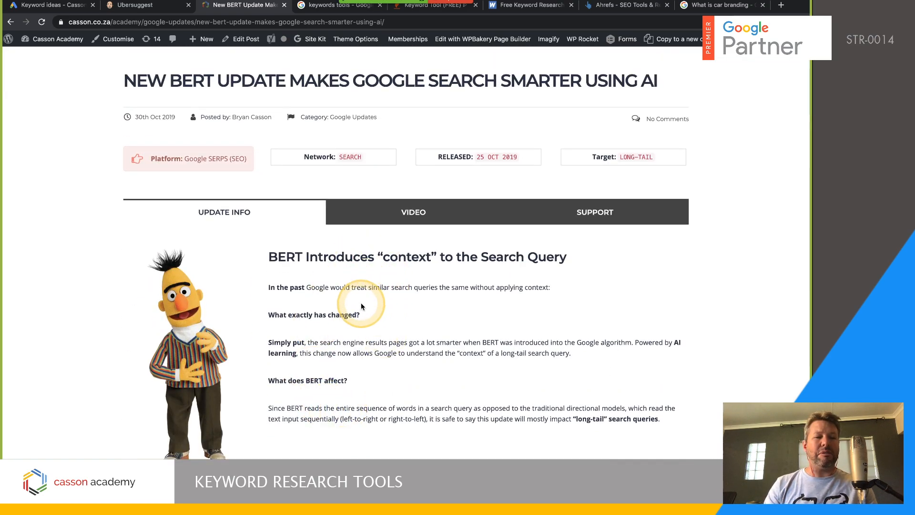
Step: Compare the article's before-and-after Google results for "maths practice books for adults" and "parking on a hill with no curb"
scroll(362, 306, "down", 6)
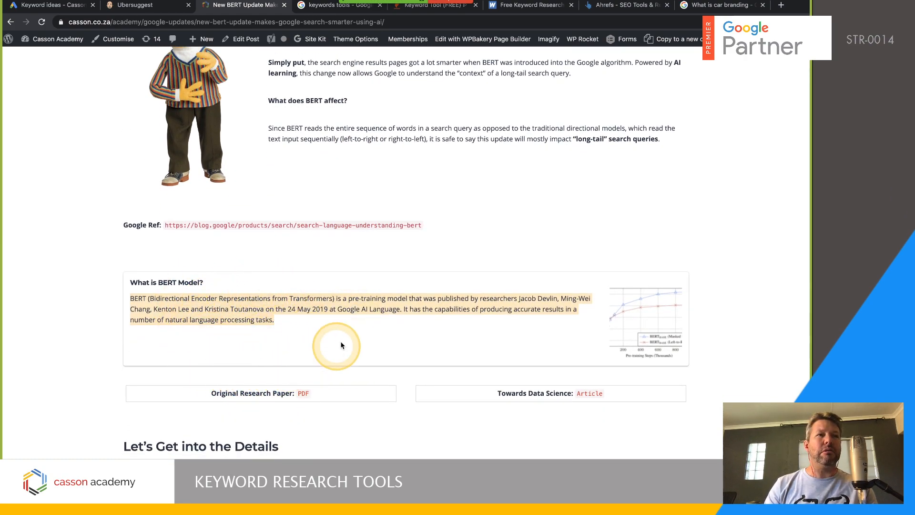
scroll(308, 342, "down", 9)
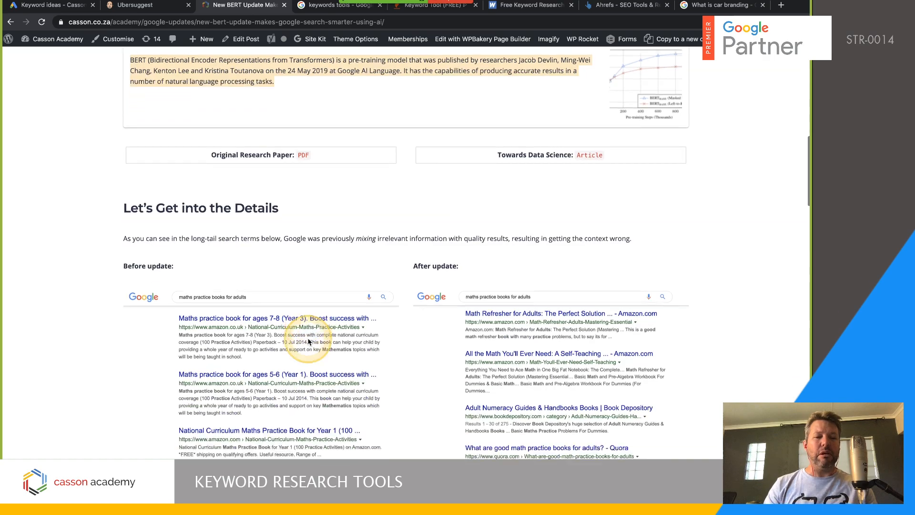
scroll(308, 342, "down", 2)
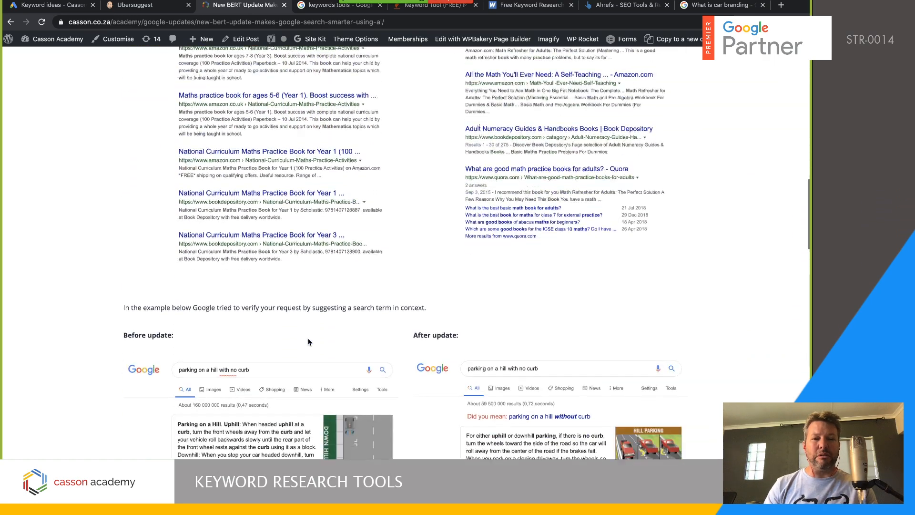
scroll(340, 269, "up", 16)
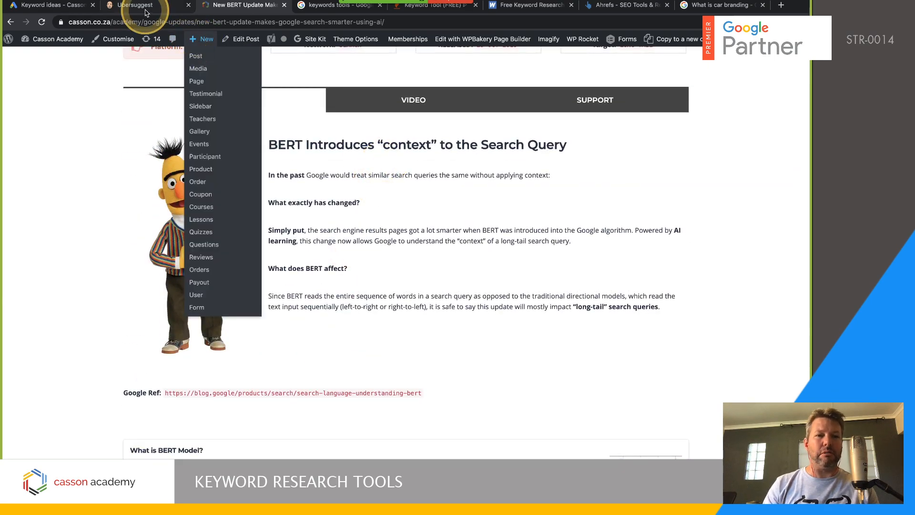
Step: Return to Ubersuggest and view the full keyword ideas list for "car branding" in English / South Africa
left_click(128, 10)
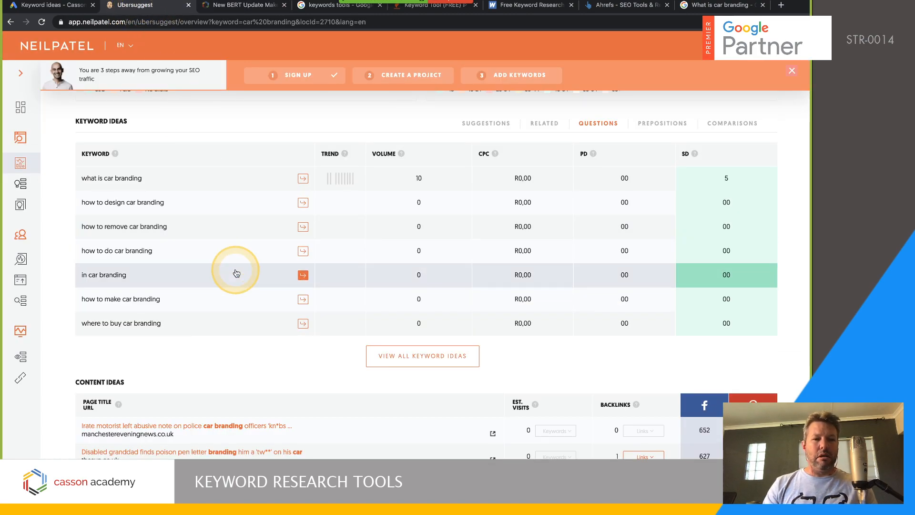
scroll(235, 269, "up", 10)
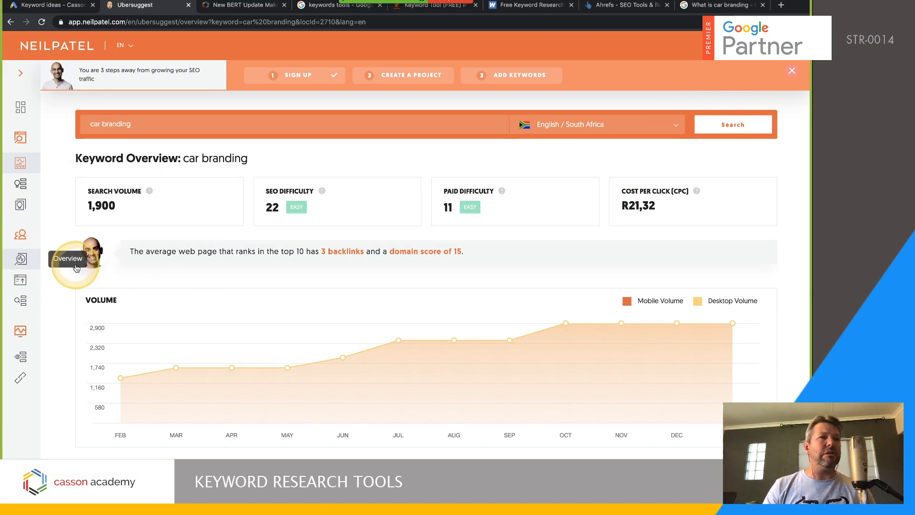
left_click(23, 258)
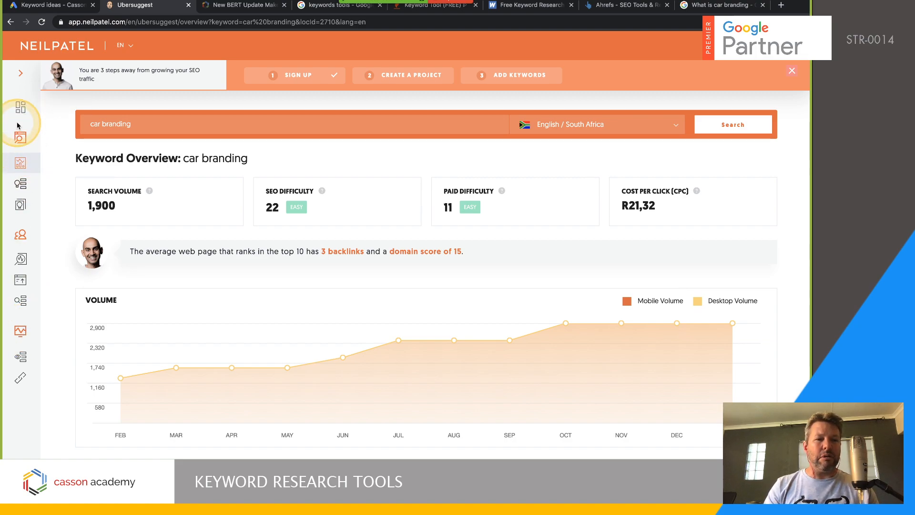
left_click(20, 185)
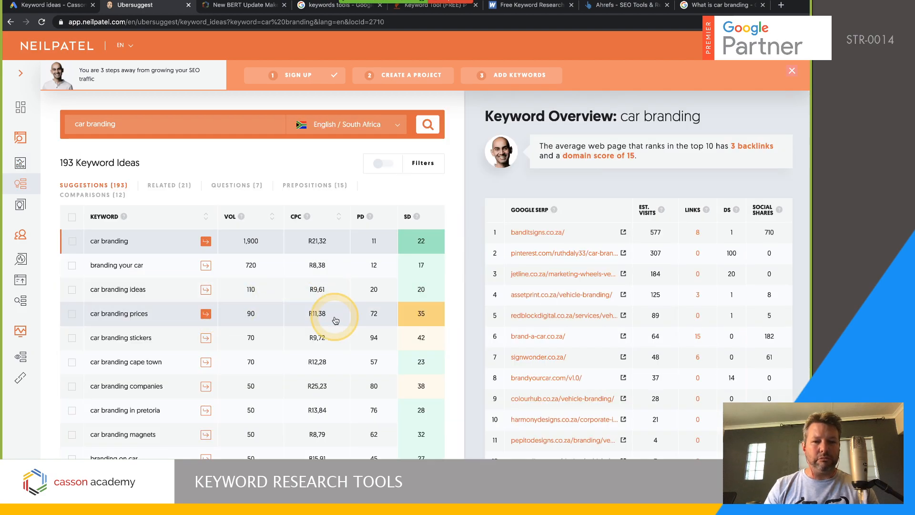
scroll(335, 318, "down", 2)
scroll(337, 316, "up", 2)
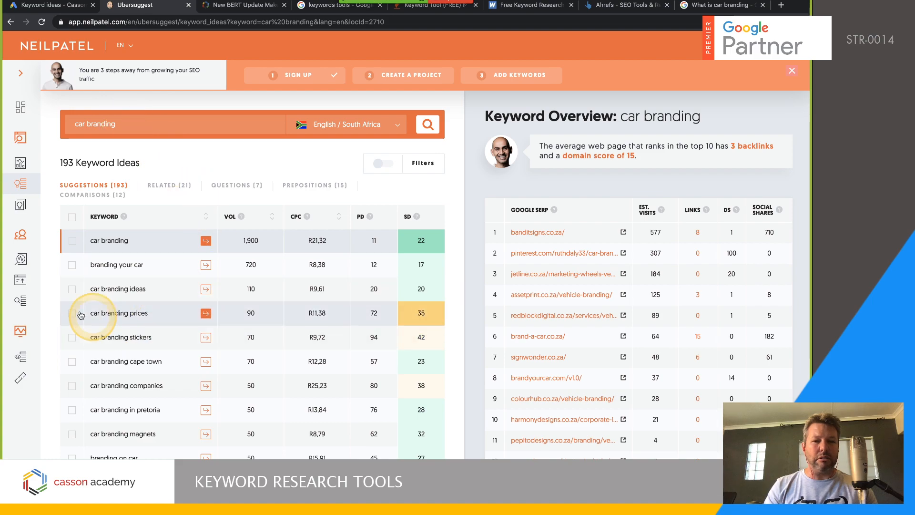
Step: Show the content ideas for "car branding" and review the page titles, backlinks and social shares
left_click(21, 205)
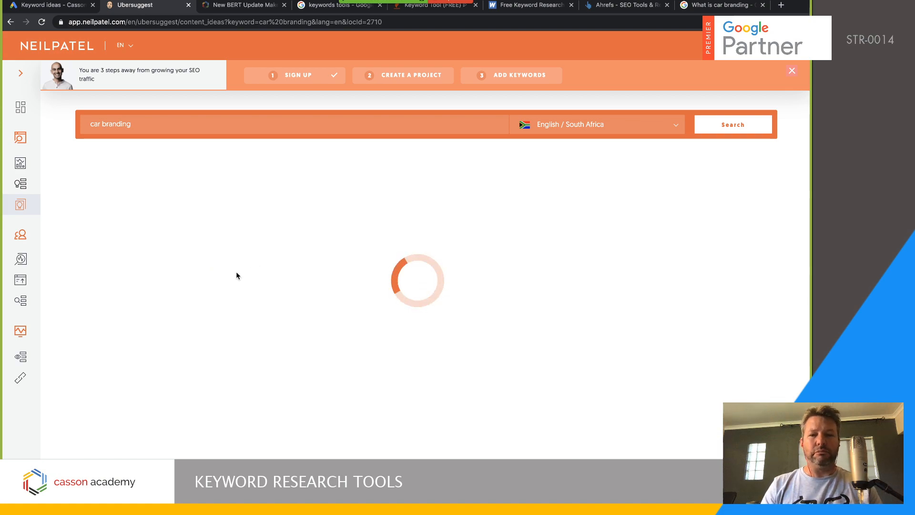
scroll(236, 274, "down", 1)
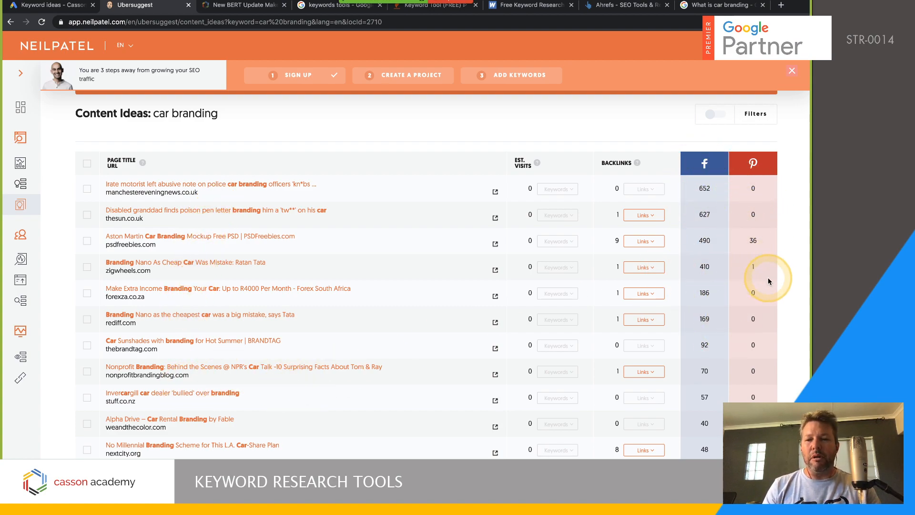
scroll(754, 285, "down", 2)
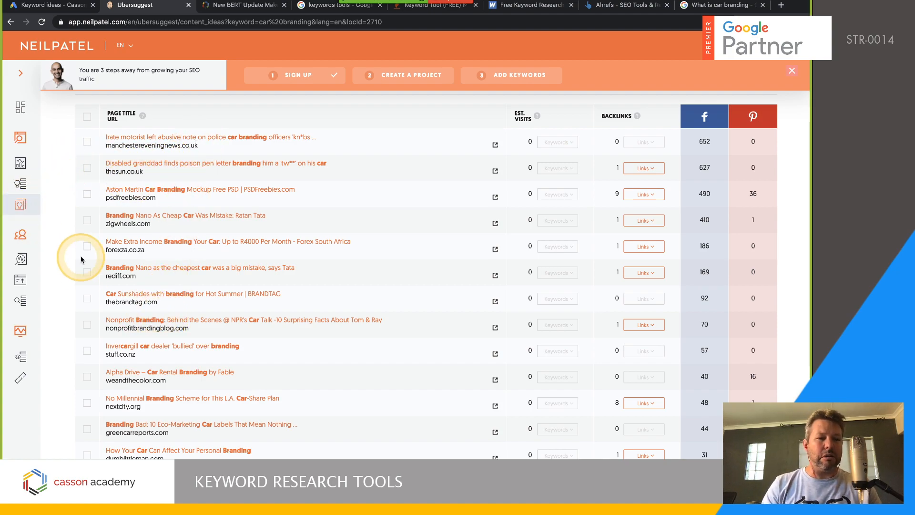
scroll(191, 138, "up", 2)
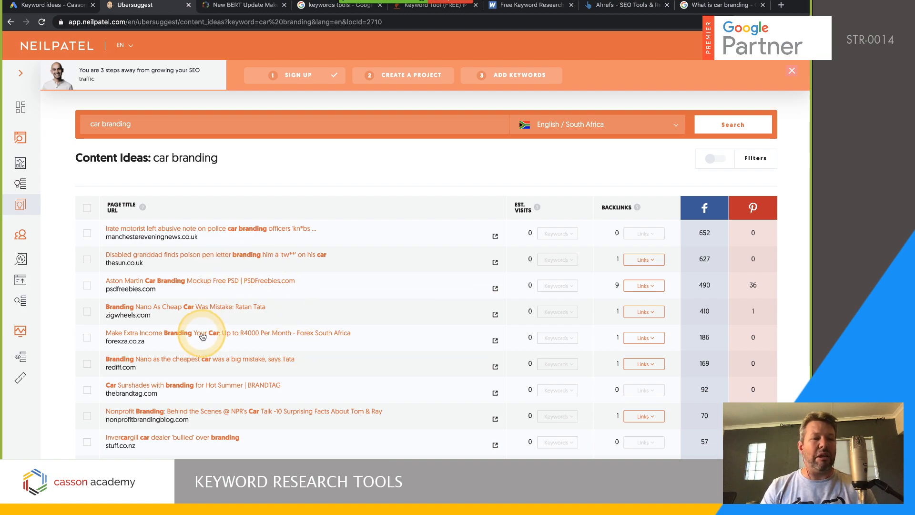
Step: Run the domain overview for casson.co.za in English / South Africa and review its traffic, top SEO pages and SEO keywords
left_click(21, 261)
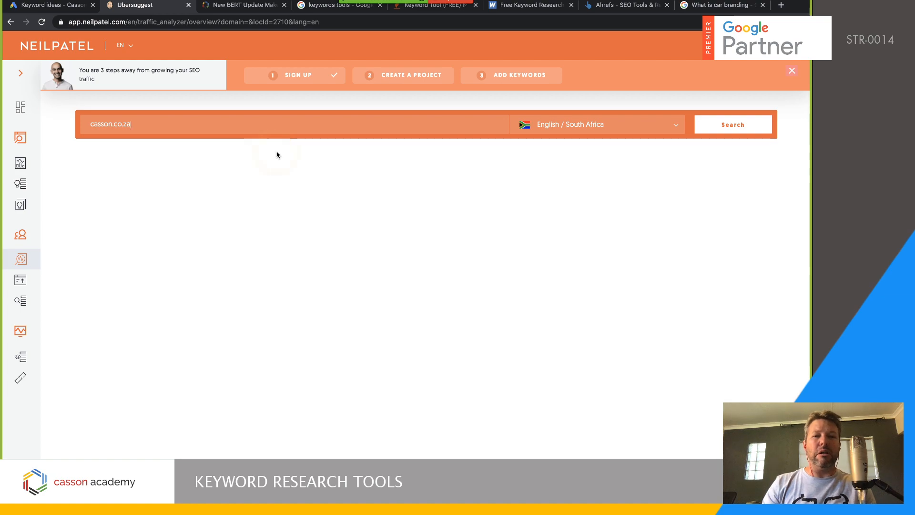
left_click(729, 124)
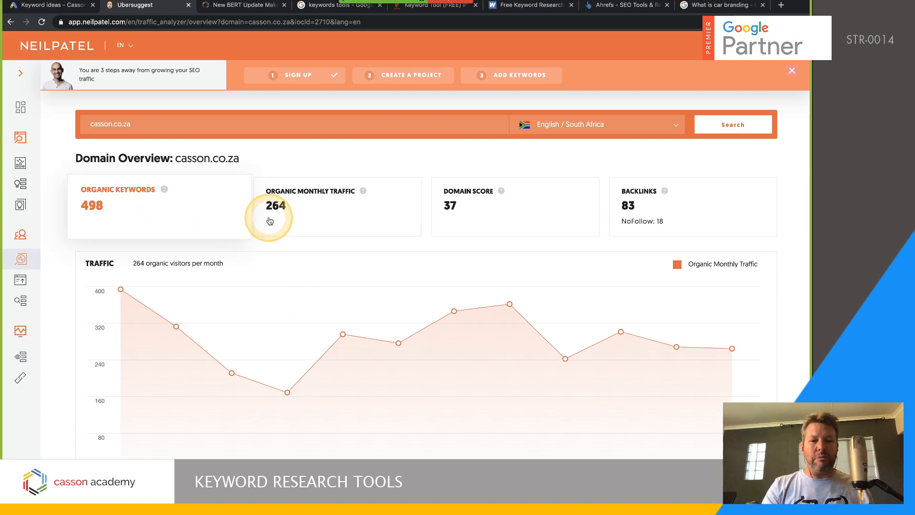
scroll(336, 331, "down", 5)
scroll(337, 333, "down", 6)
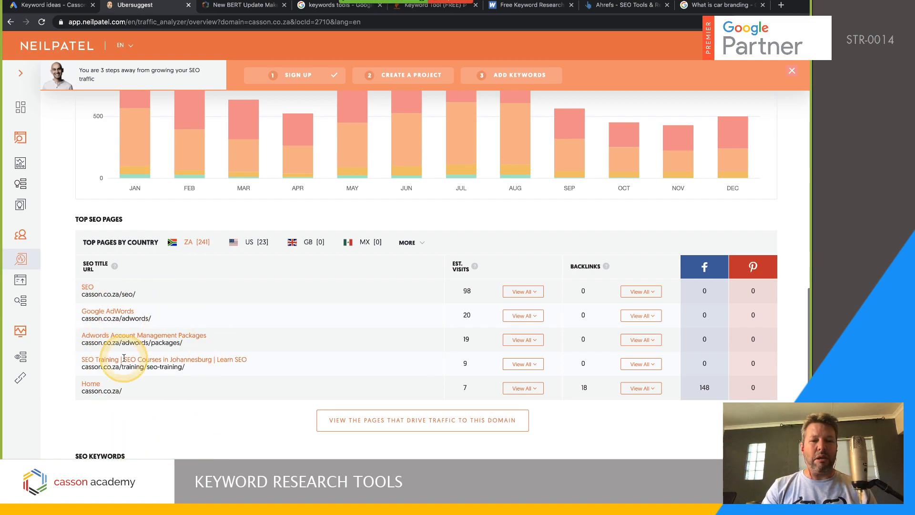
scroll(195, 339, "down", 5)
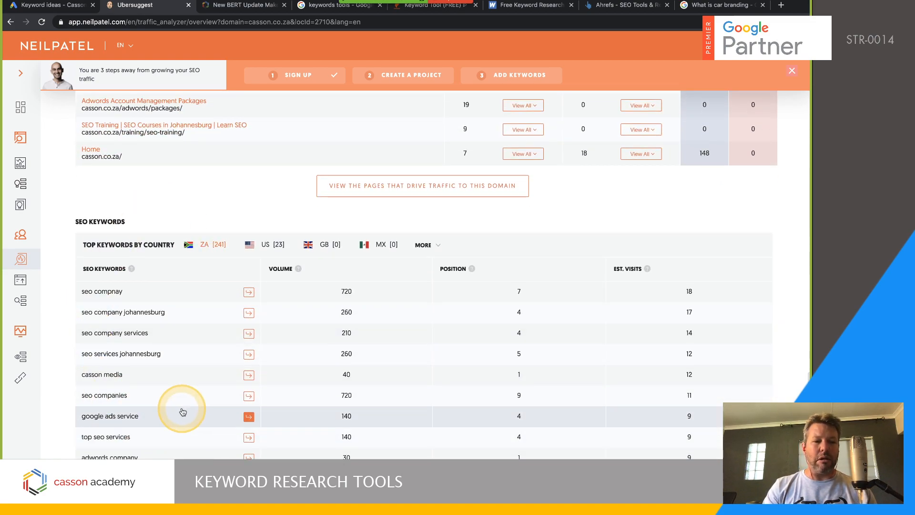
scroll(180, 410, "down", 1)
scroll(169, 313, "up", 1)
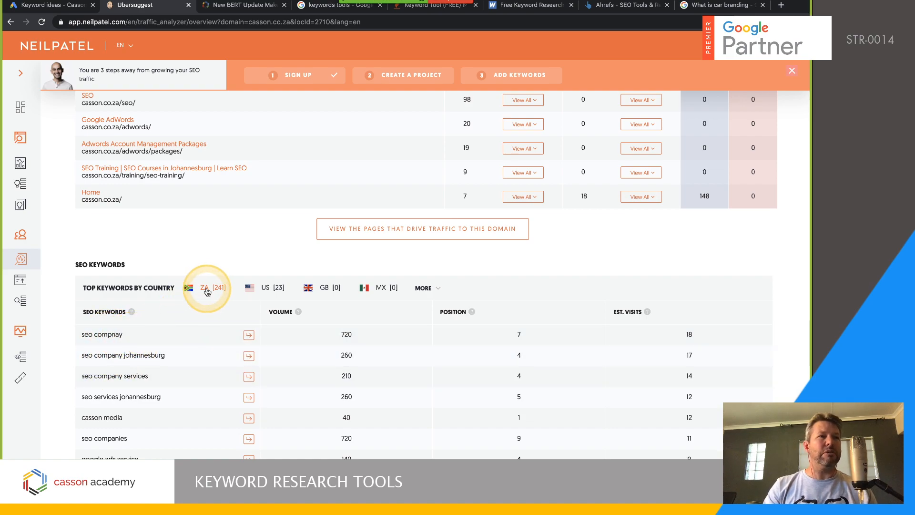
scroll(296, 237, "up", 10)
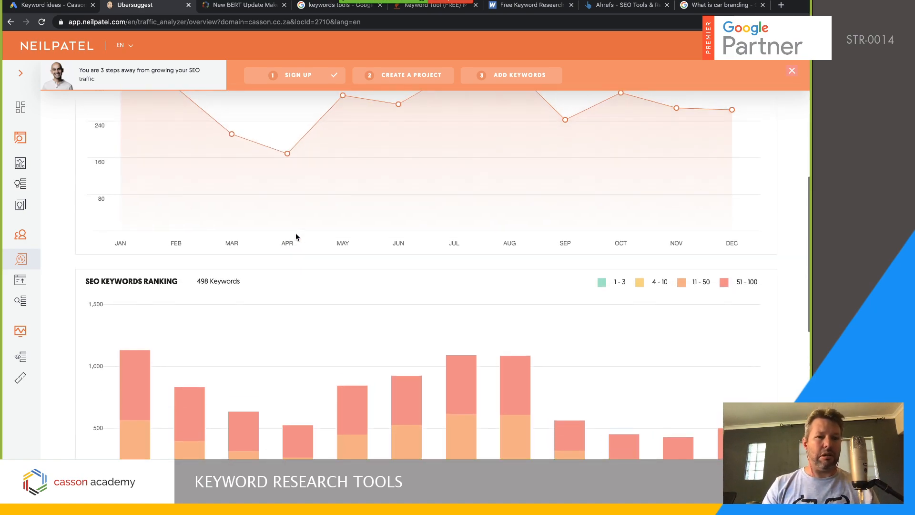
Step: View the top traffic pages for casson.co.za, and list the keywords the domain ranks for in South Africa
left_click(20, 281)
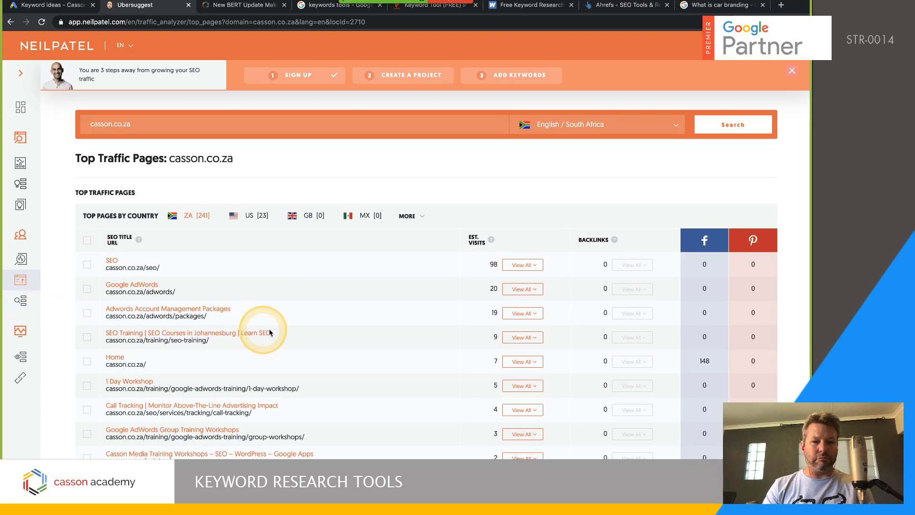
scroll(274, 329, "down", 3)
scroll(219, 151, "up", 2)
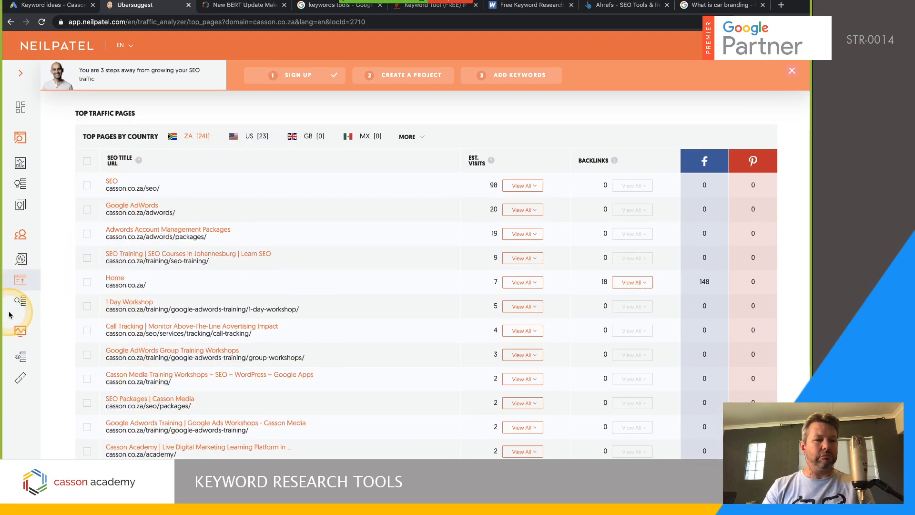
left_click(22, 301)
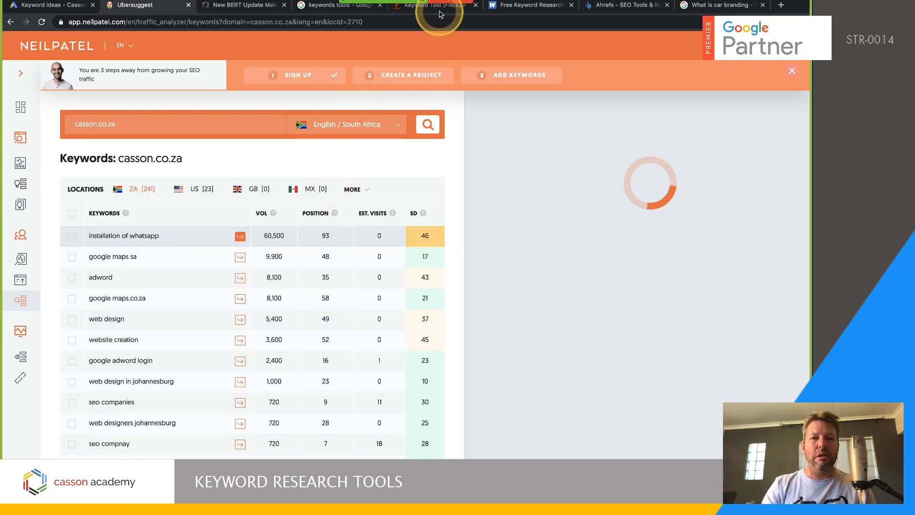
left_click(239, 293)
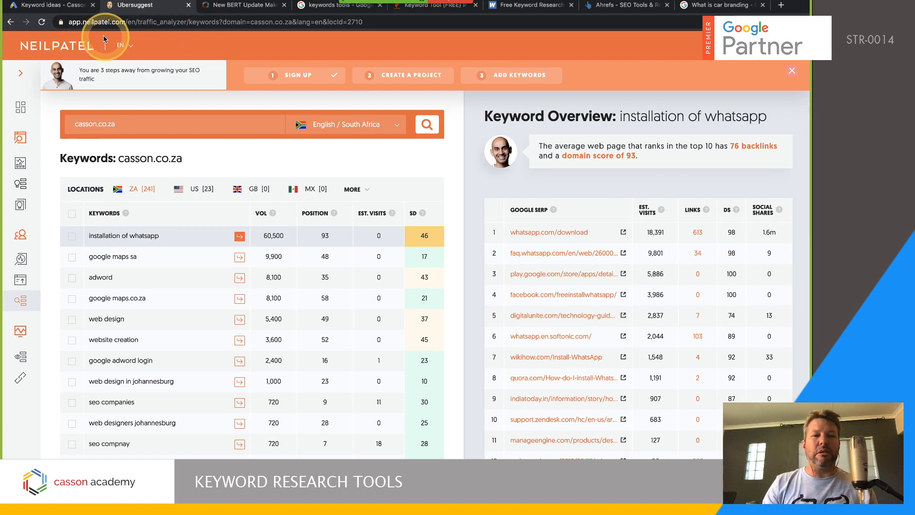
Step: Search Google for "Rank Ranger" in a new browser tab and open the rankranger.com home page
left_click(782, 7)
type("Rank Ranger")
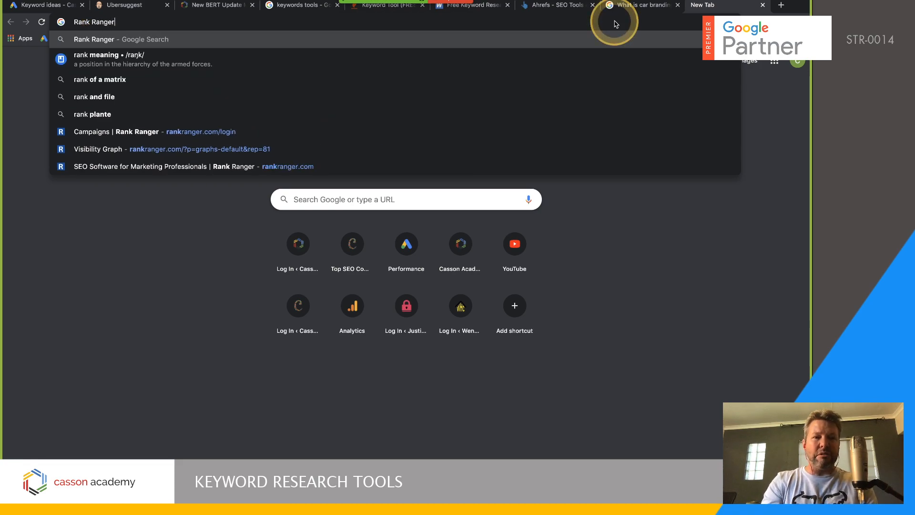
key("Return")
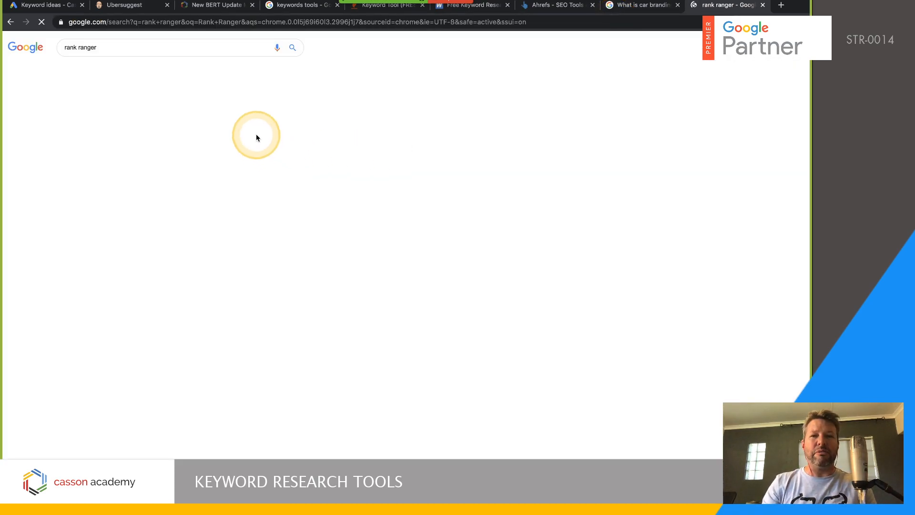
left_click(181, 102)
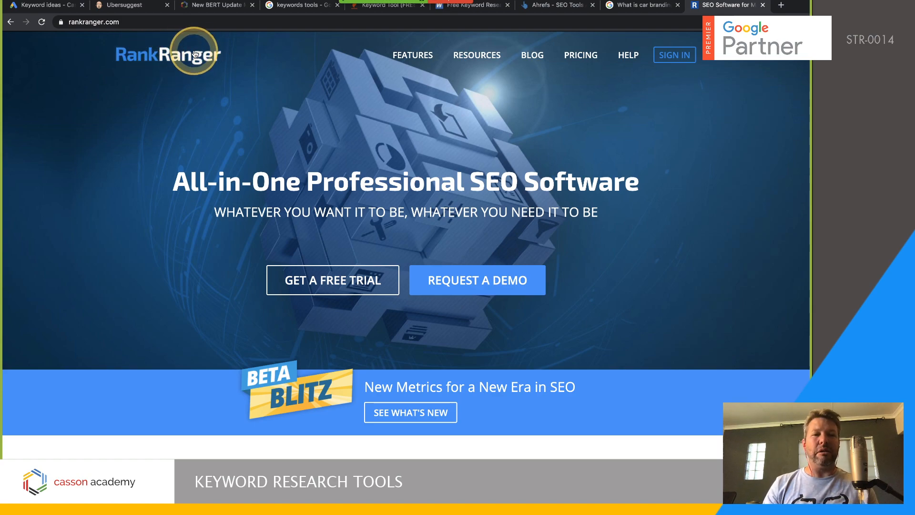
scroll(203, 96, "down", 1)
scroll(204, 96, "up", 1)
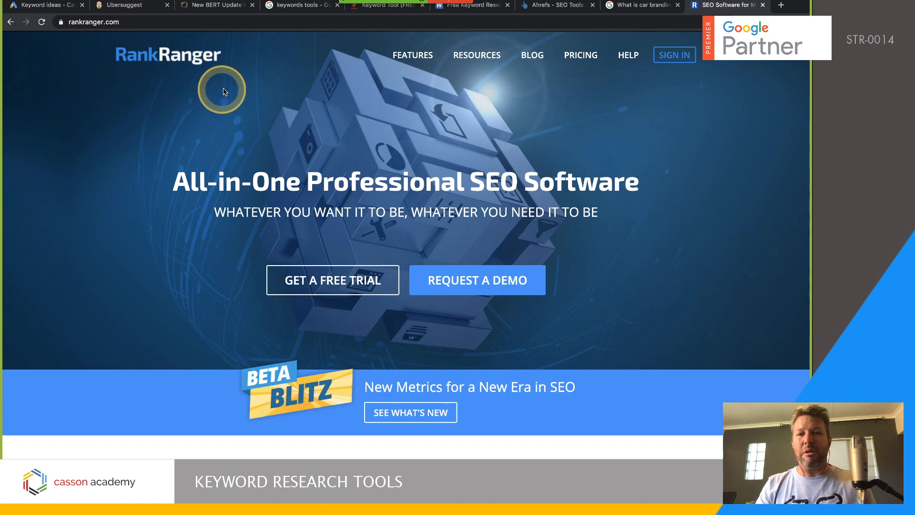
scroll(180, 88, "down", 2)
scroll(180, 88, "up", 2)
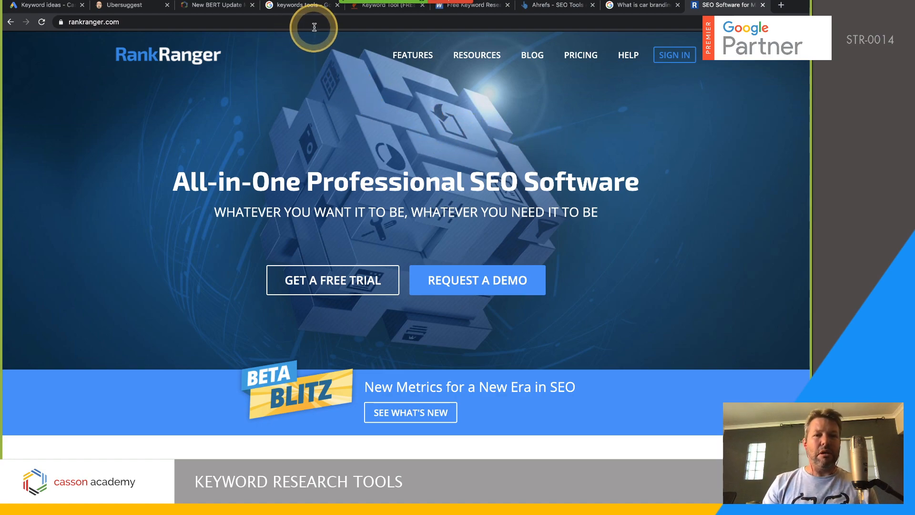
Step: Search Keyword Tool for "Car Branding" on Google in South Africa / English and review the keyword suggestions
left_click(373, 7)
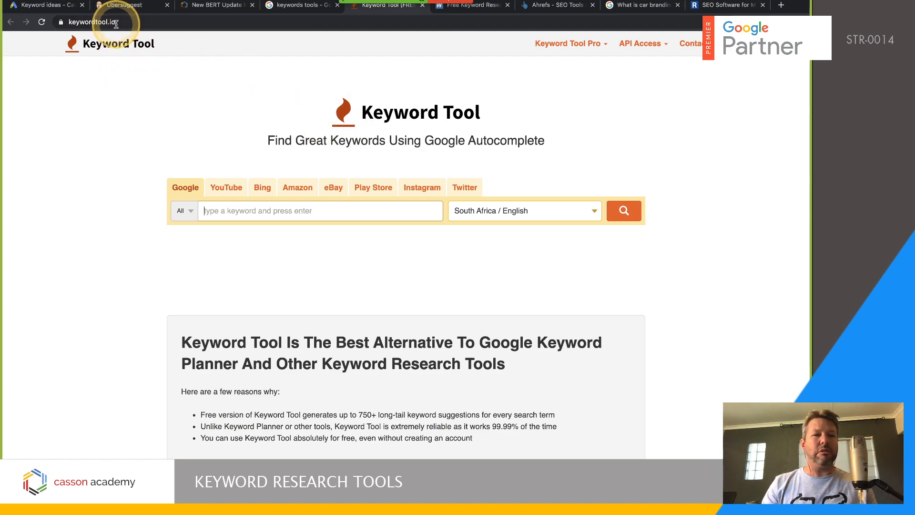
left_click(260, 213)
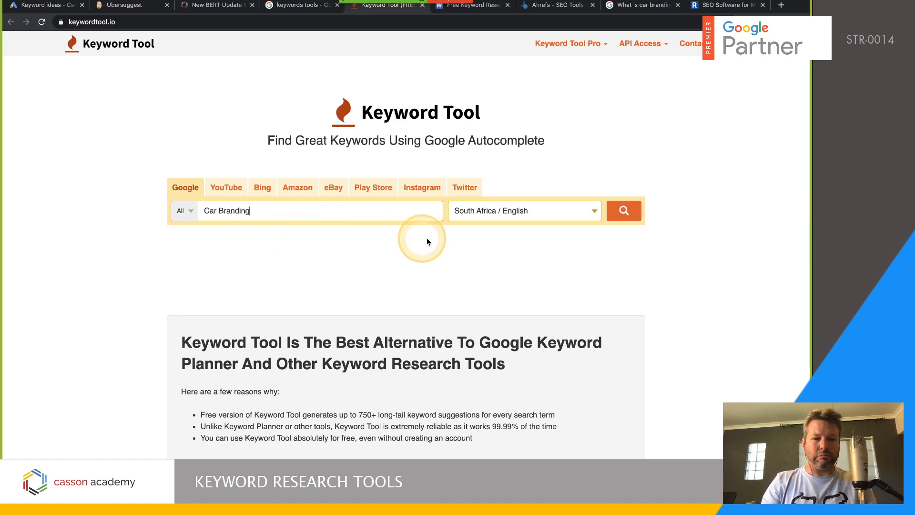
left_click(618, 212)
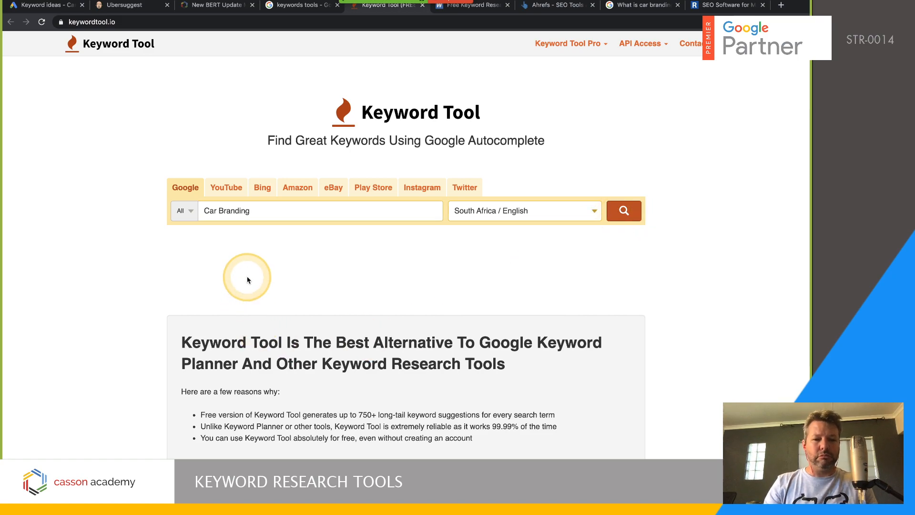
left_click(344, 284)
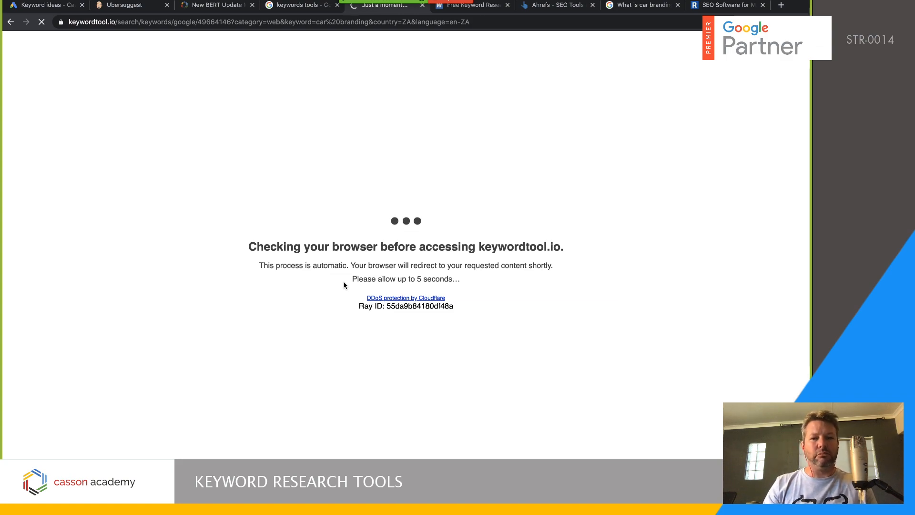
left_click(304, 192)
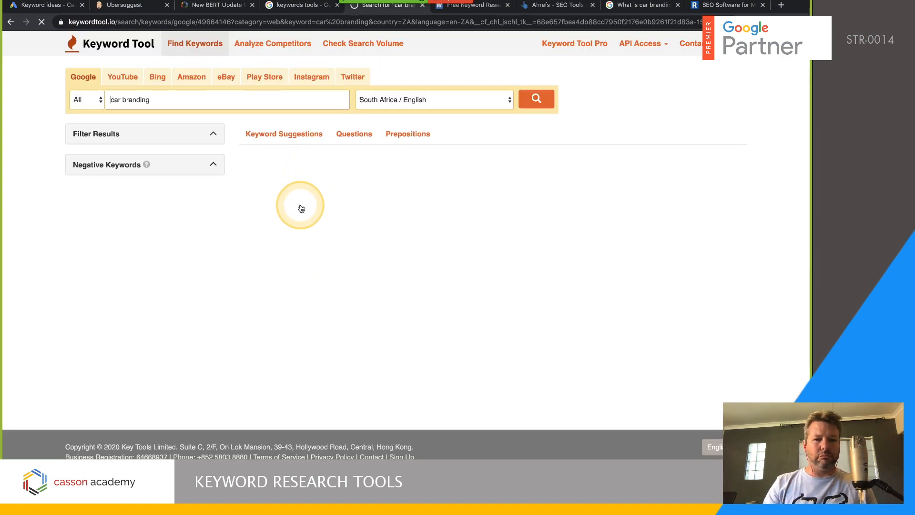
scroll(301, 209, "down", 10)
left_click(315, 379)
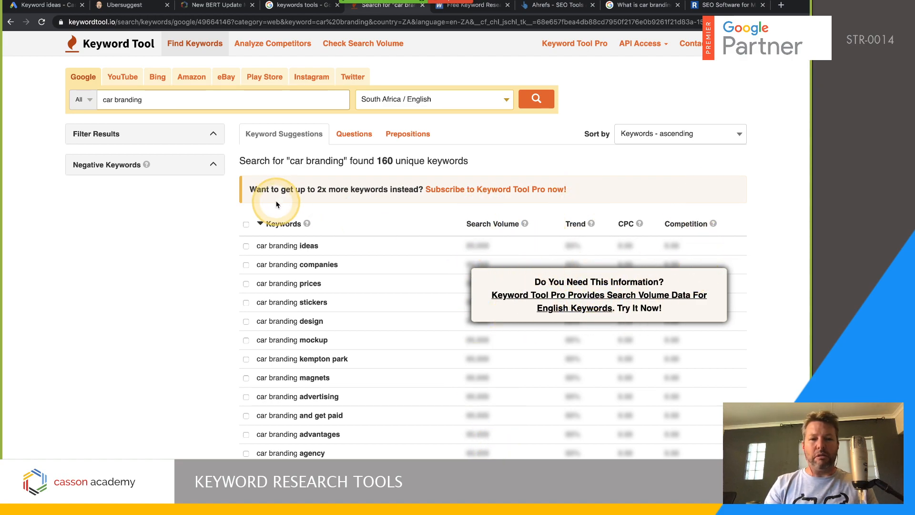
scroll(272, 246, "down", 3)
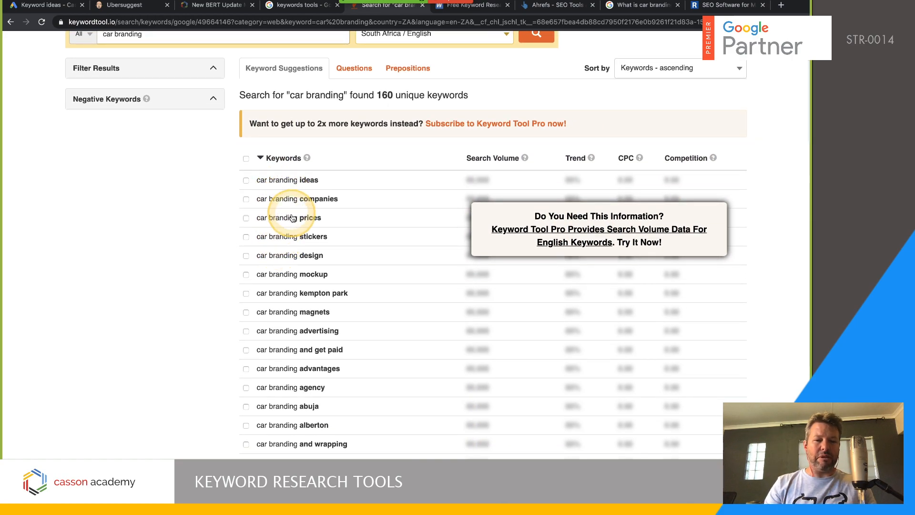
scroll(274, 350, "up", 3)
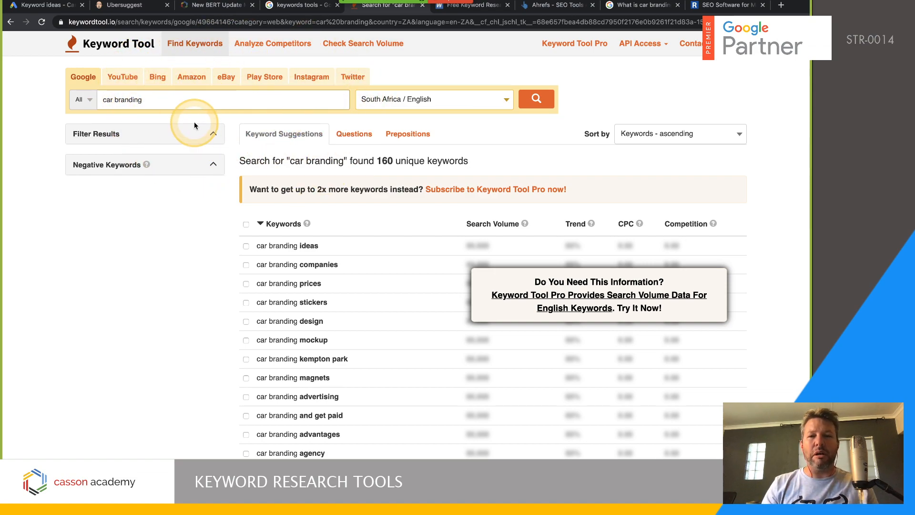
Step: Switch to Wordtracker and search for "car branding" keywords using Google in the United States territory
left_click(483, 14)
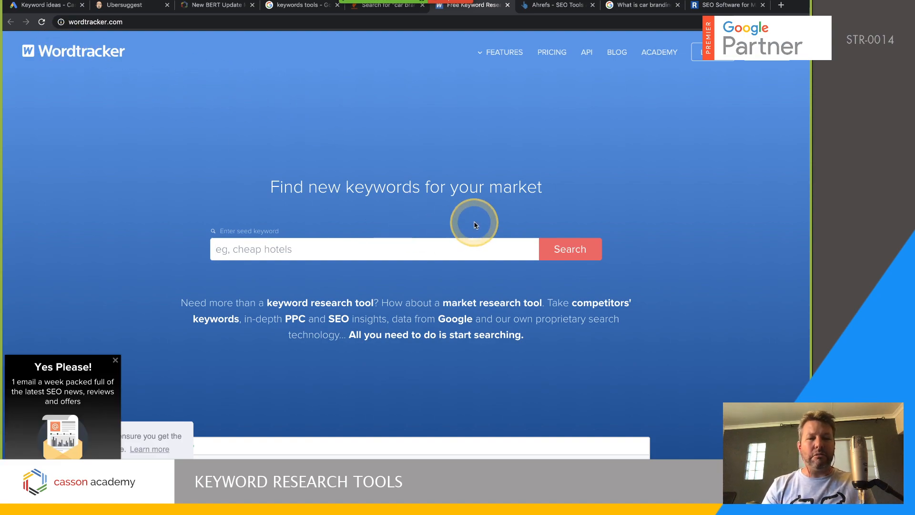
scroll(472, 222, "down", 1)
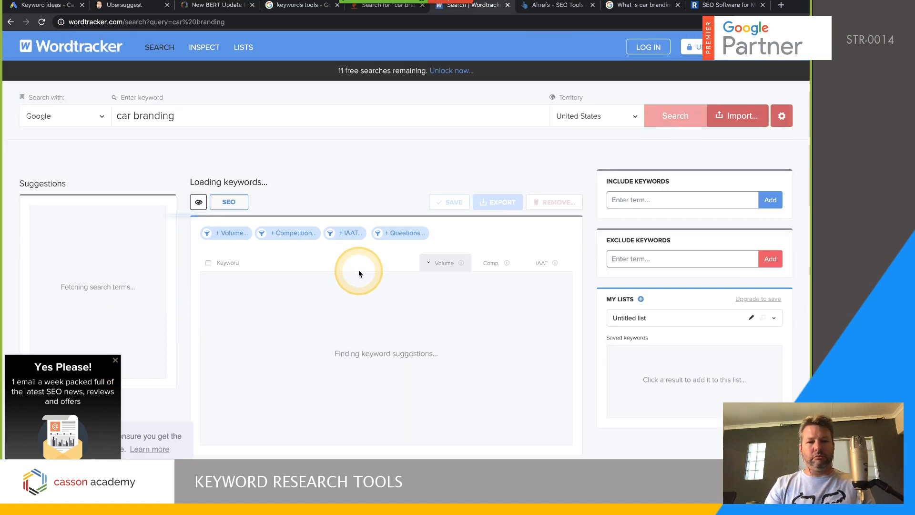
scroll(358, 269, "down", 1)
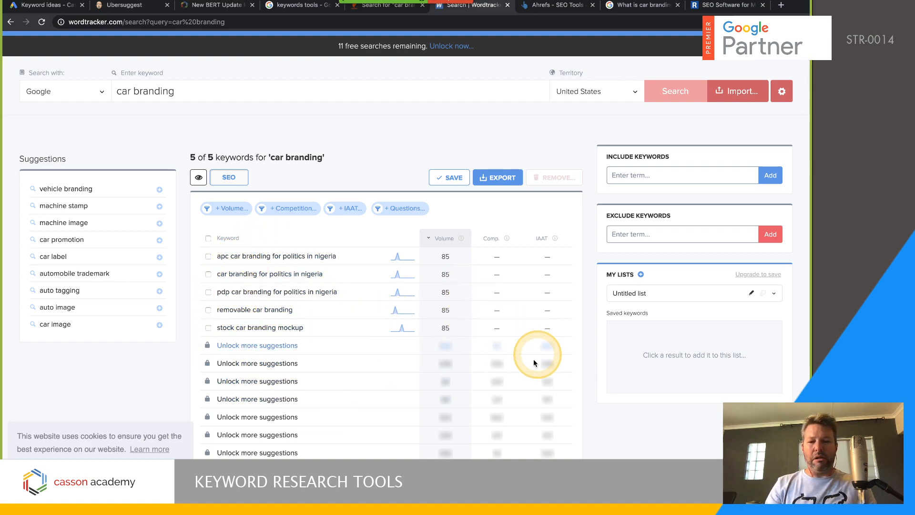
Step: Examine the Wordtracker results for "car branding", including keyword volumes, locked suggestions and related terms
scroll(477, 389, "down", 3)
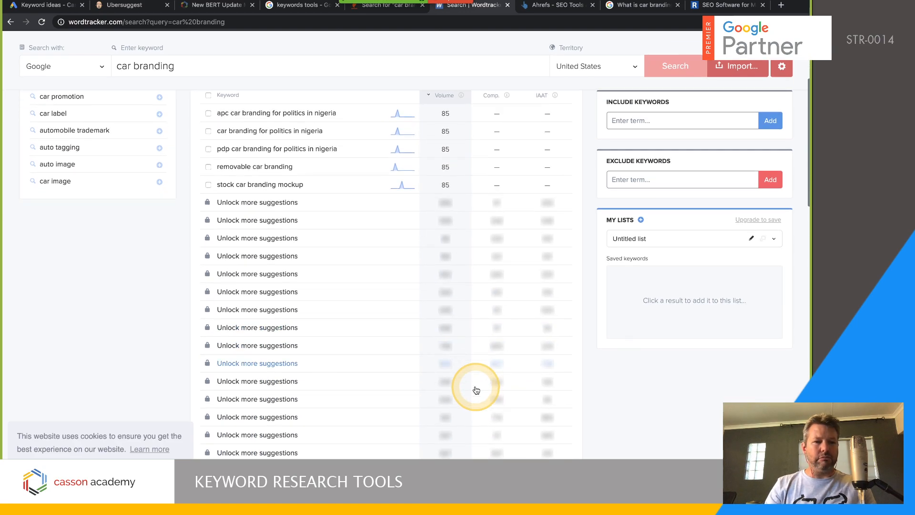
scroll(476, 390, "up", 3)
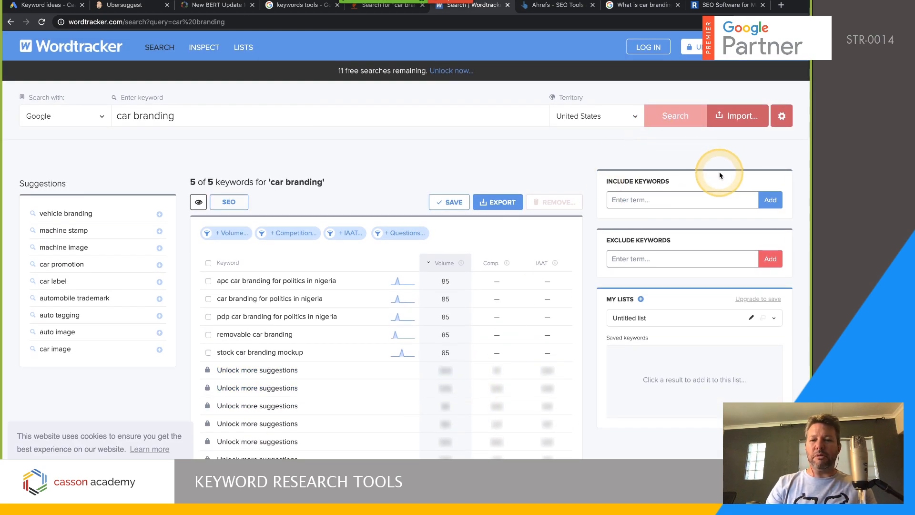
scroll(381, 271, "down", 1)
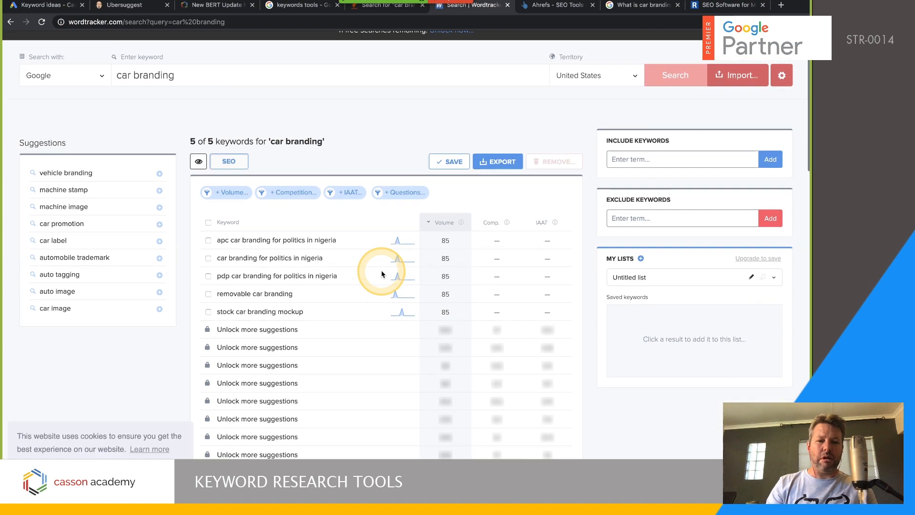
scroll(381, 274, "up", 1)
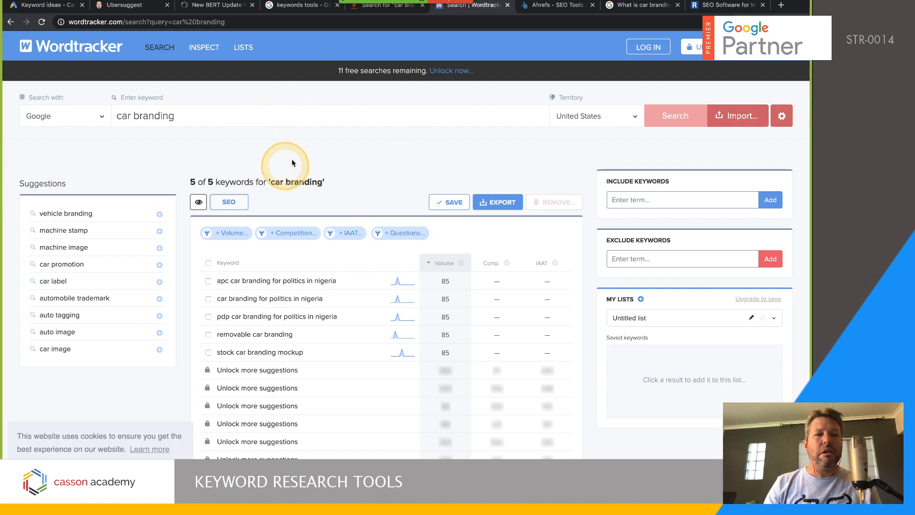
scroll(194, 155, "down", 10)
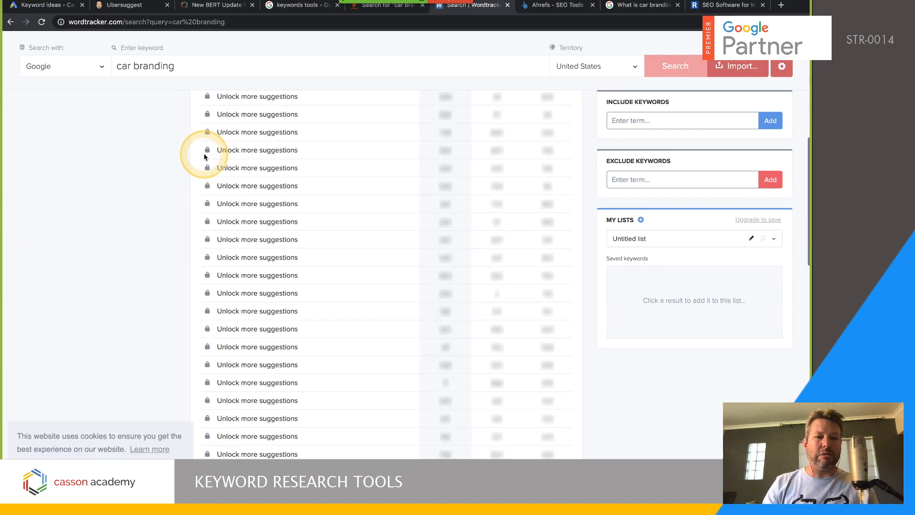
scroll(194, 155, "up", 10)
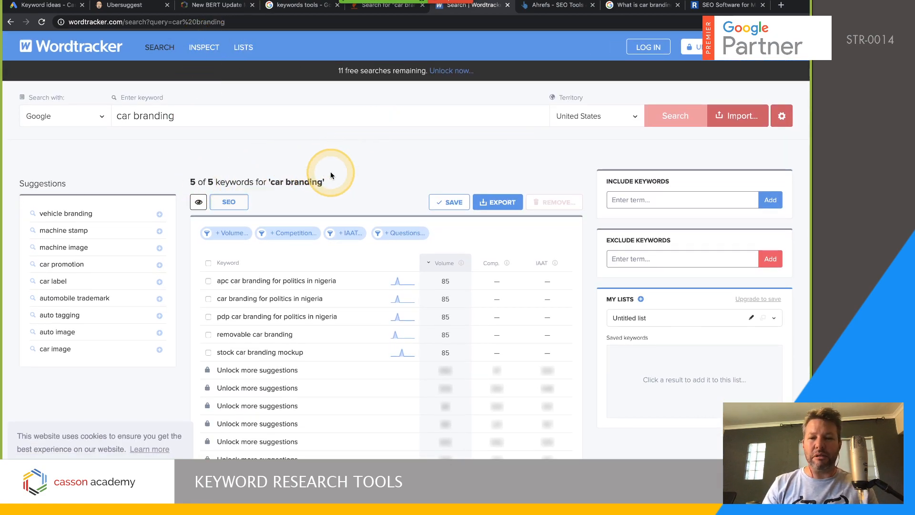
scroll(330, 172, "down", 2)
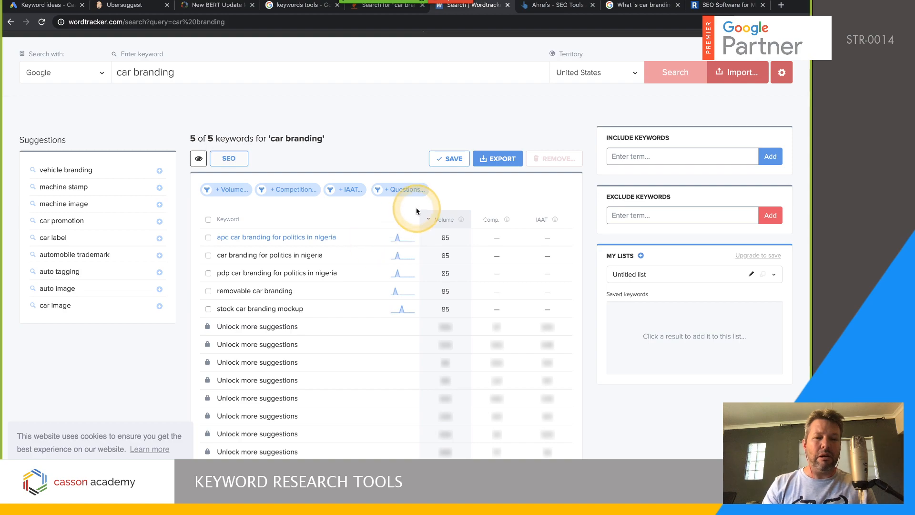
scroll(416, 210, "down", 1)
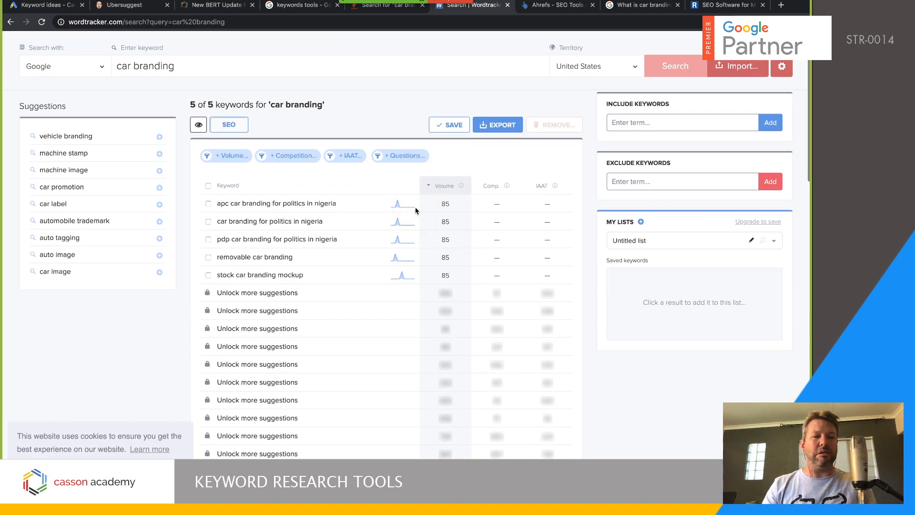
scroll(415, 210, "up", 2)
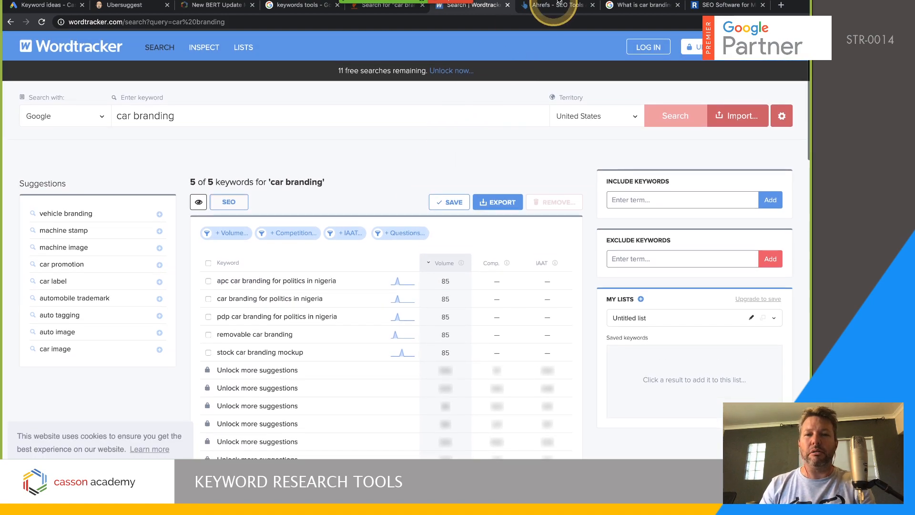
Step: Switch to the Ahrefs home page and look over its trial offer and Site Explorer preview
mouse_move(544, 2)
left_click(542, 21)
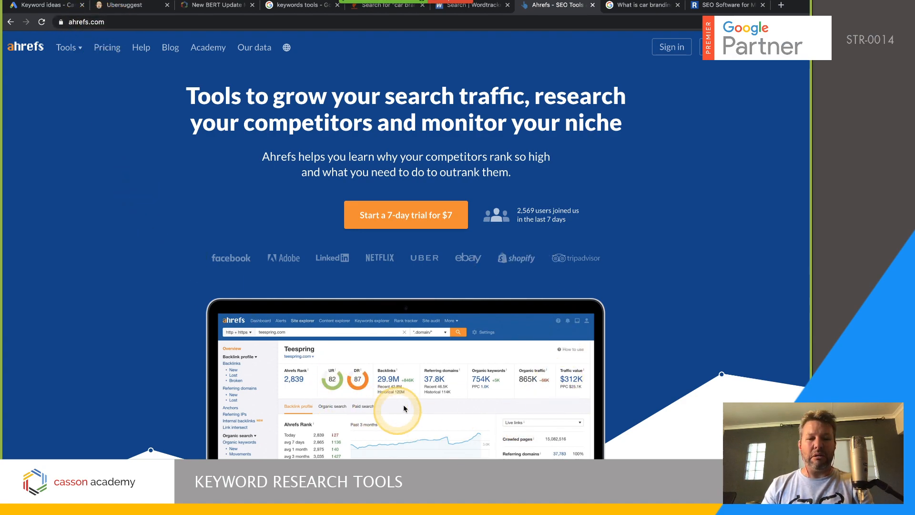
scroll(405, 397, "down", 2)
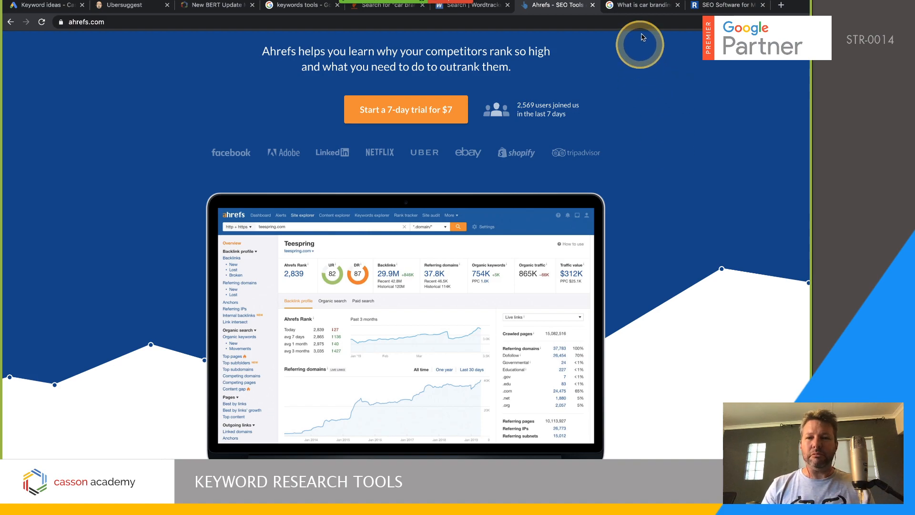
Step: Return to the Google results for "keywords tools" and replace the query with a search for "travel mauritius"
left_click(52, 6)
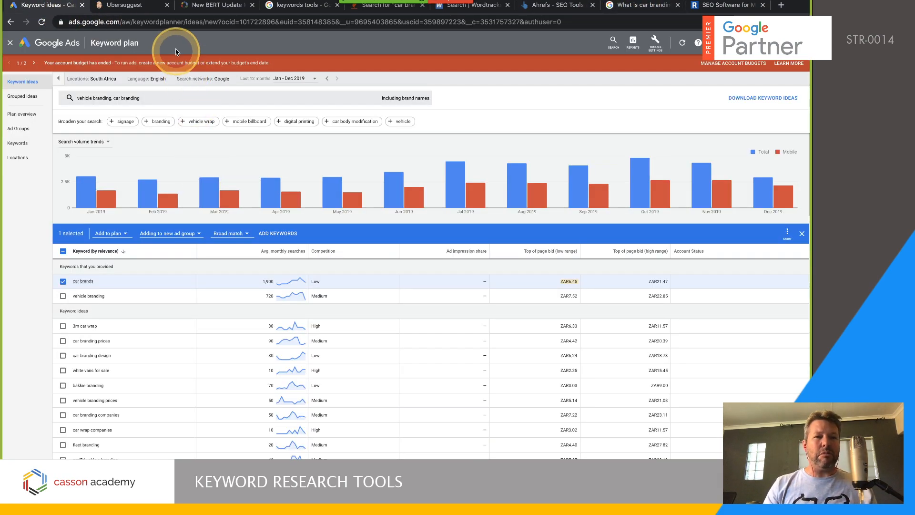
left_click(293, 6)
scroll(200, 152, "up", 3)
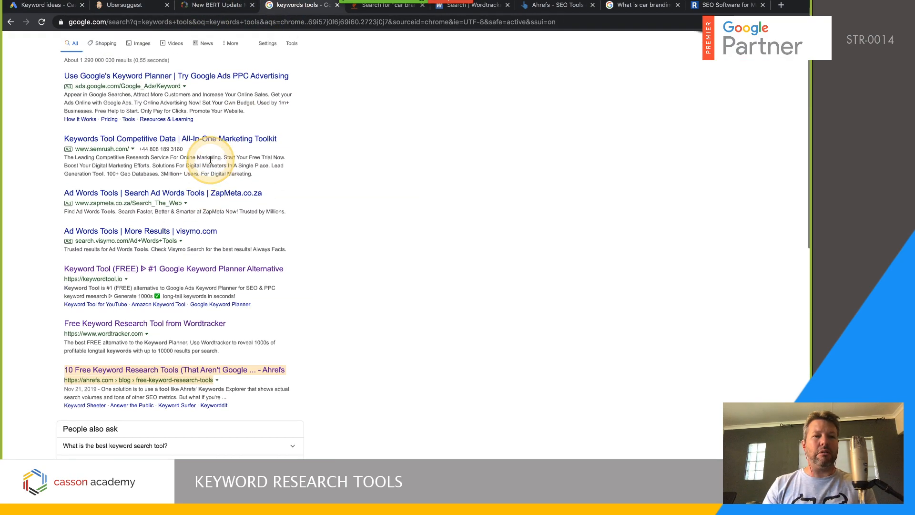
triple_click(115, 47)
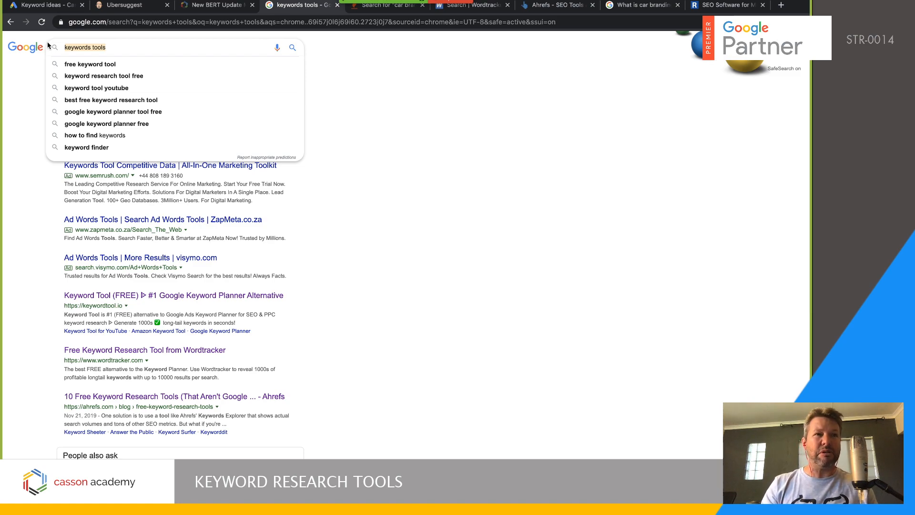
type("travel ")
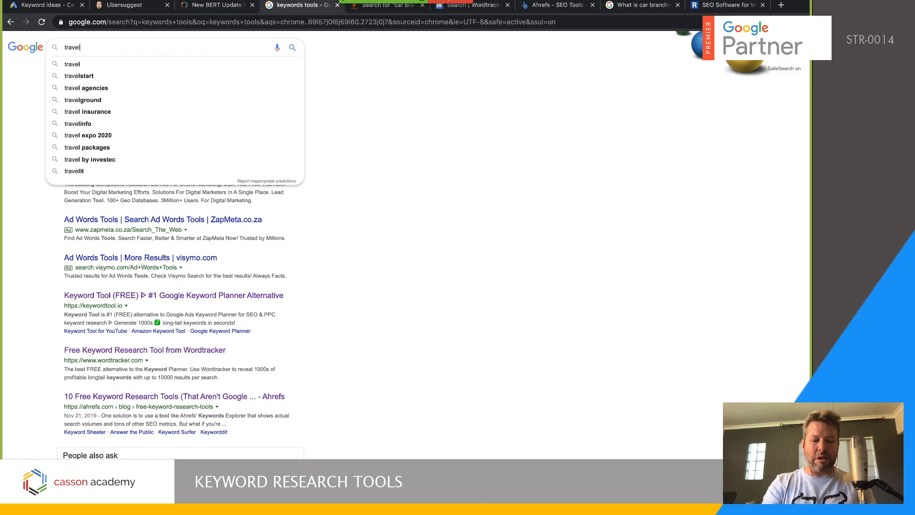
type("mauritius")
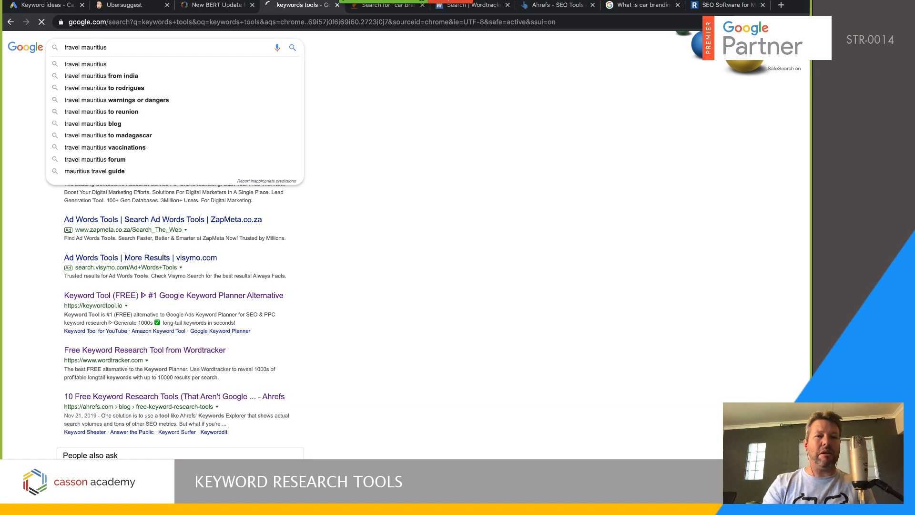
key("Return")
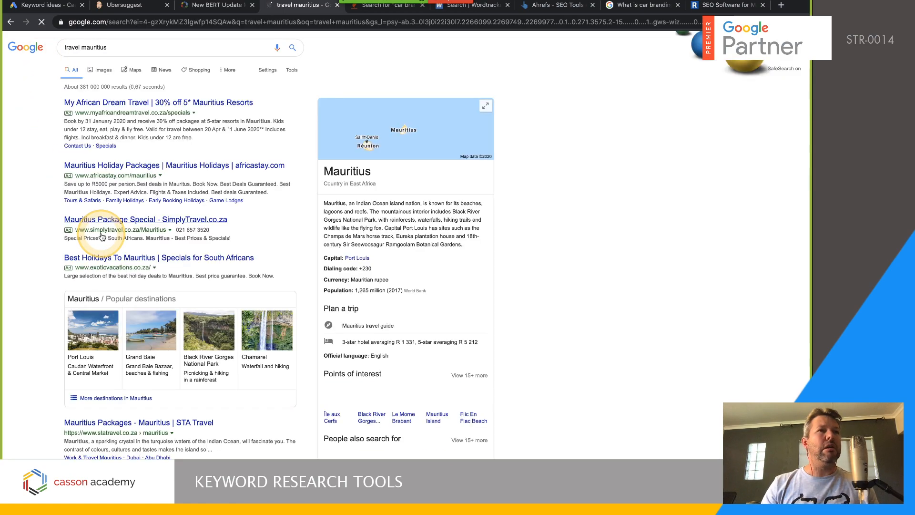
Step: Replace the Google query with a search for "Beautiful beach with powdy white sand" and bring up the related search suggestions
left_click_drag(116, 48, 38, 43)
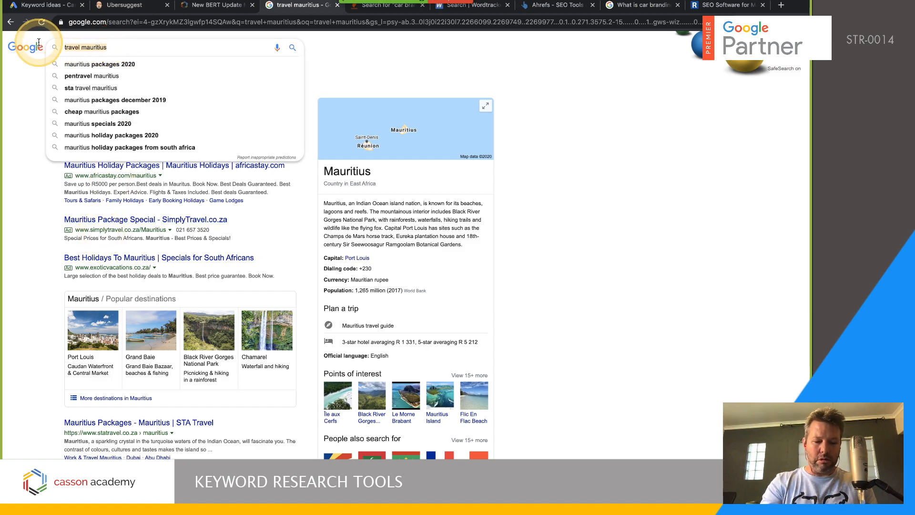
type("Beautiful beach with ")
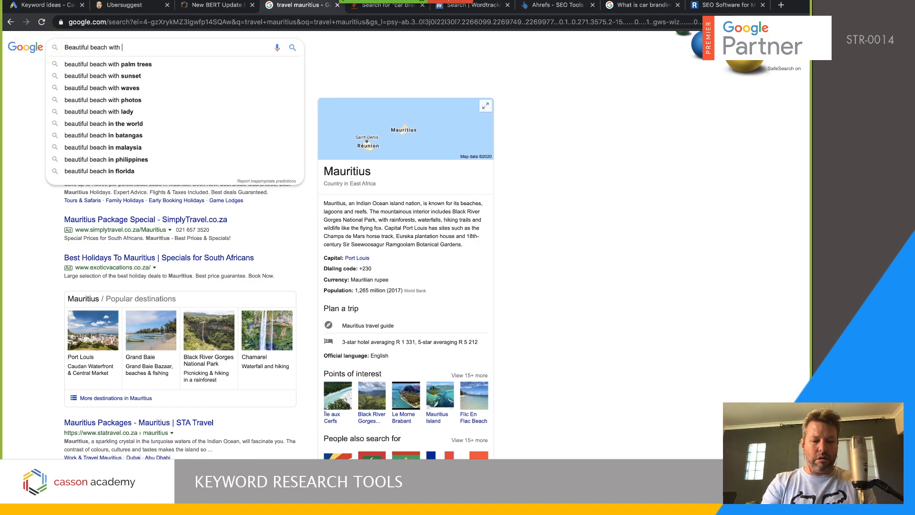
type("pow")
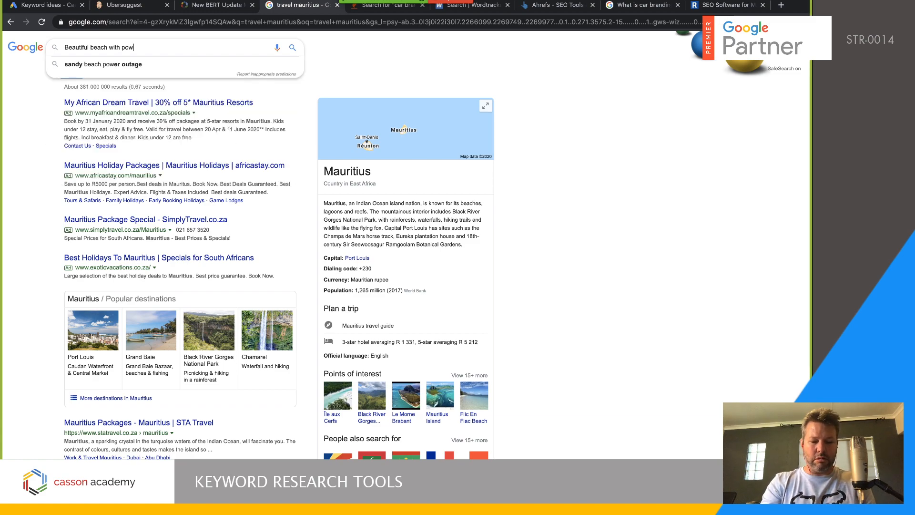
type("dy")
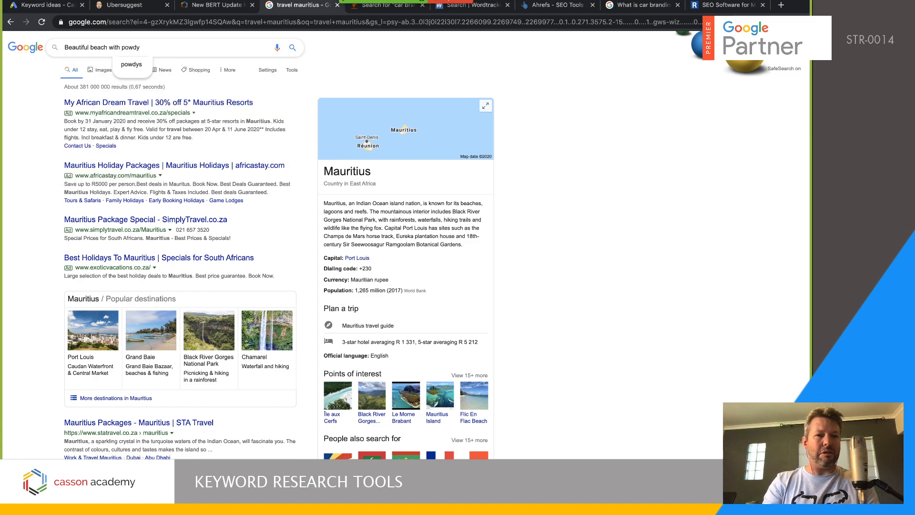
type(" white")
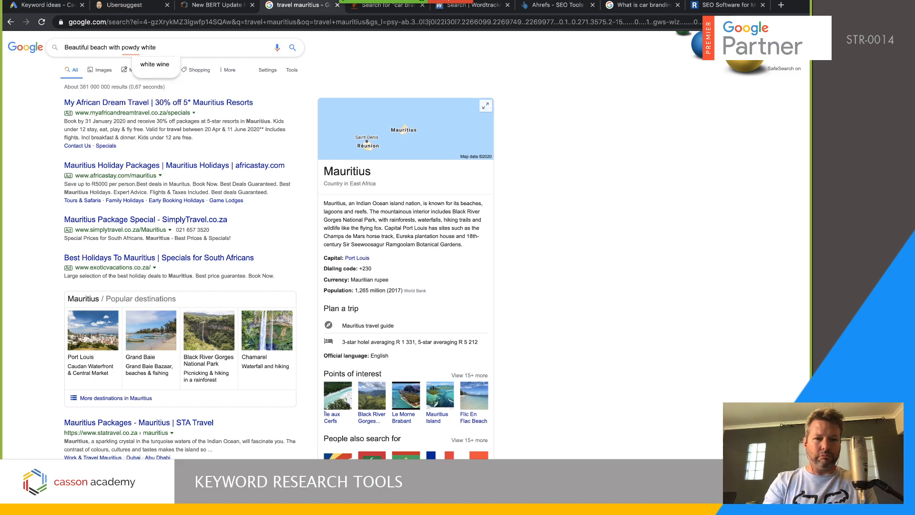
type(" sand")
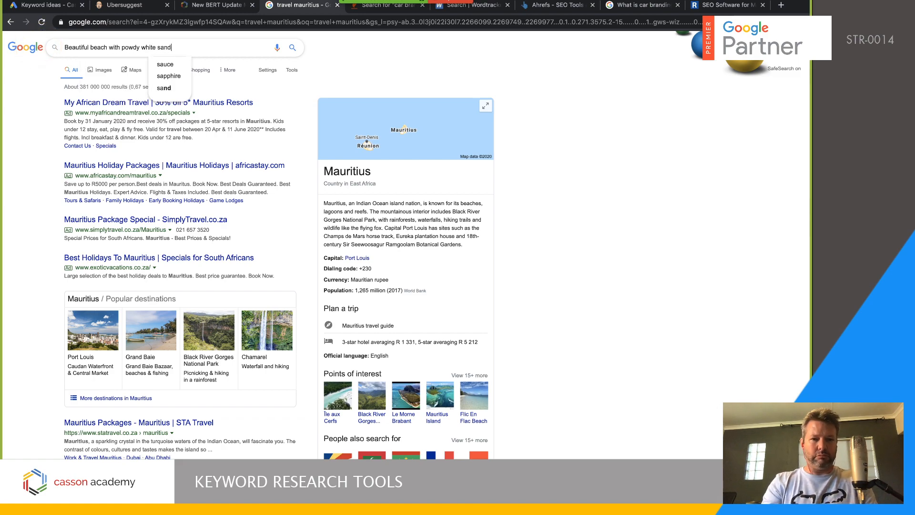
key("Return")
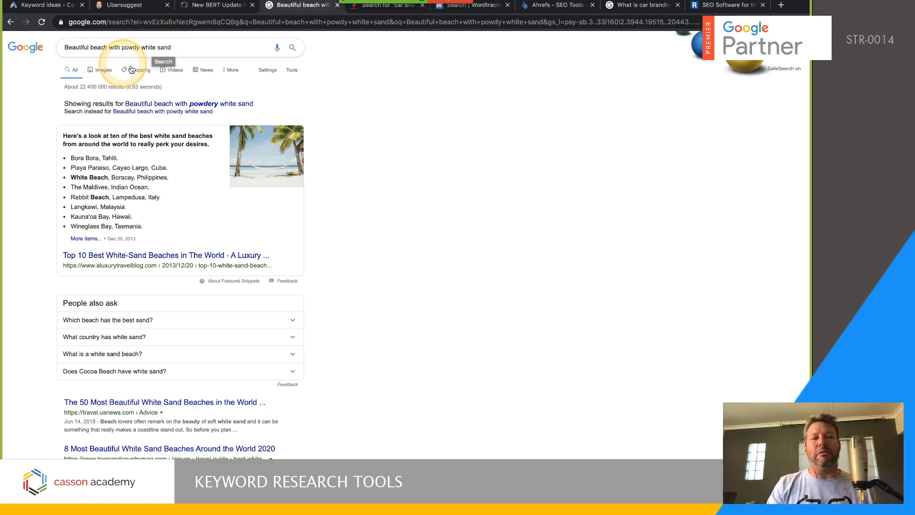
left_click(189, 47)
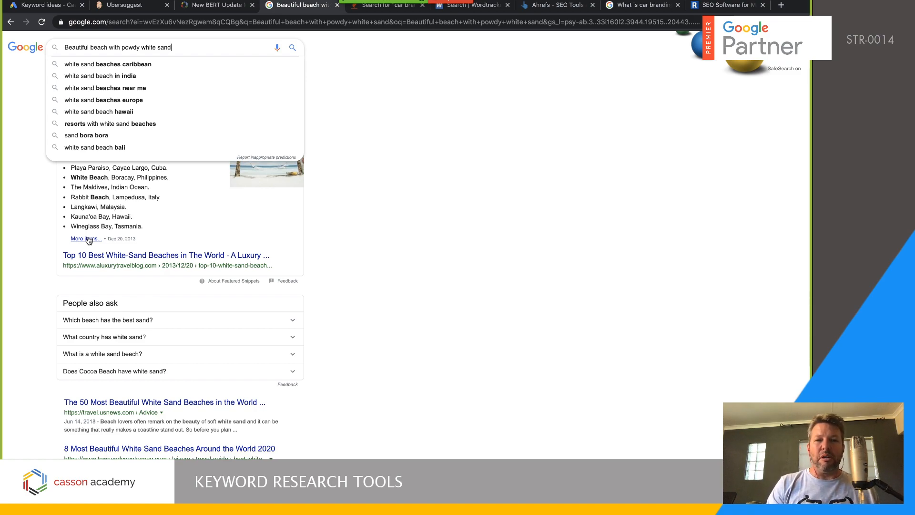
Step: Switch to the Casson Academy article on the BERT update and look over its context explanation and before-and-after search comparisons
left_click(215, 6)
scroll(361, 333, "down", 10)
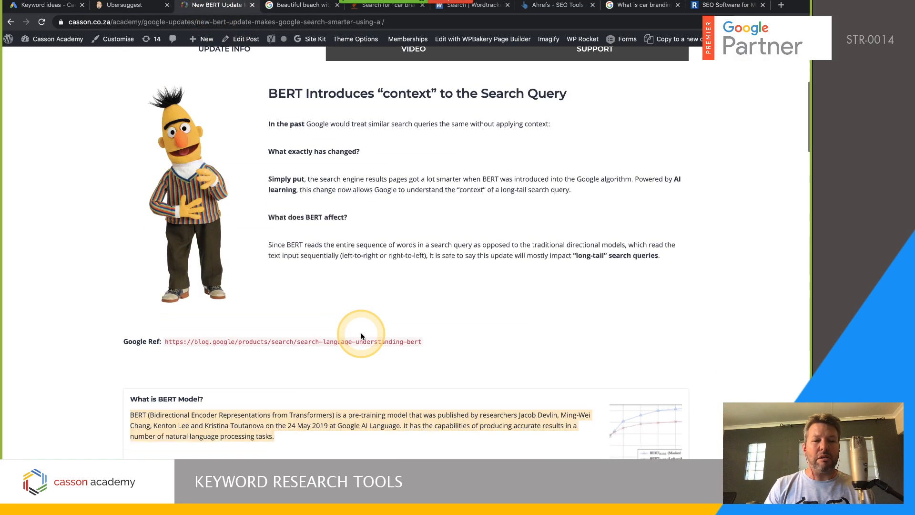
scroll(362, 336, "down", 2)
left_click(415, 424)
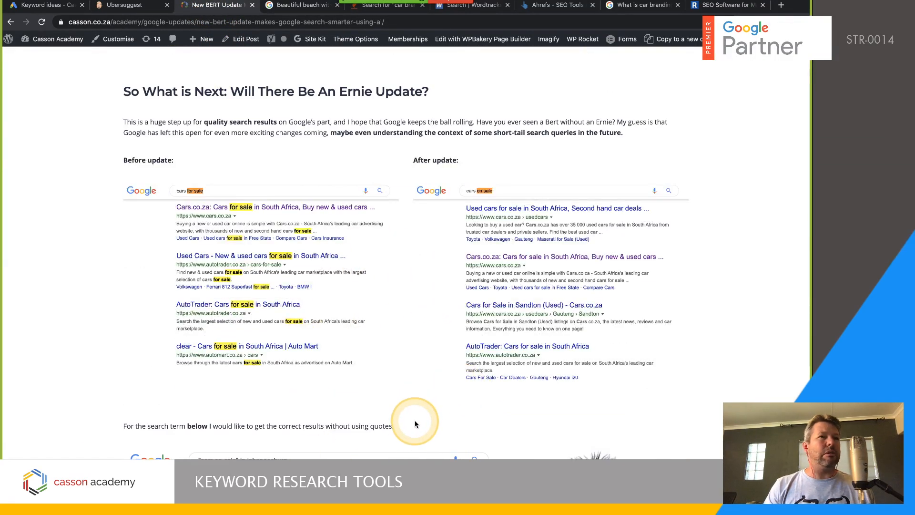
scroll(414, 423, "up", 15)
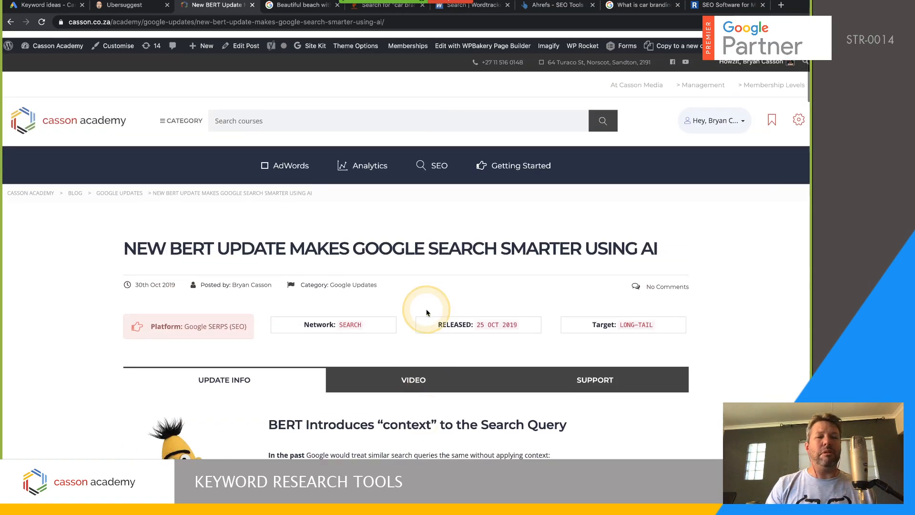
scroll(381, 331, "down", 4)
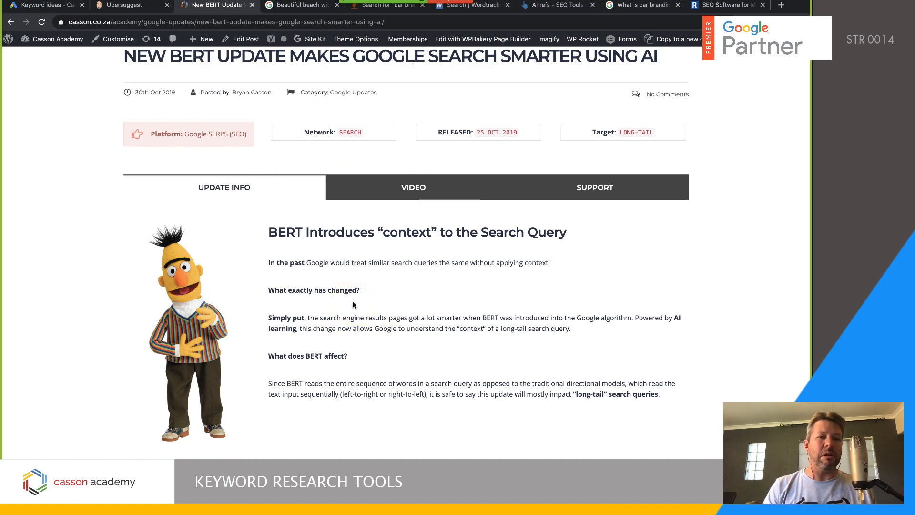
scroll(391, 282, "down", 10)
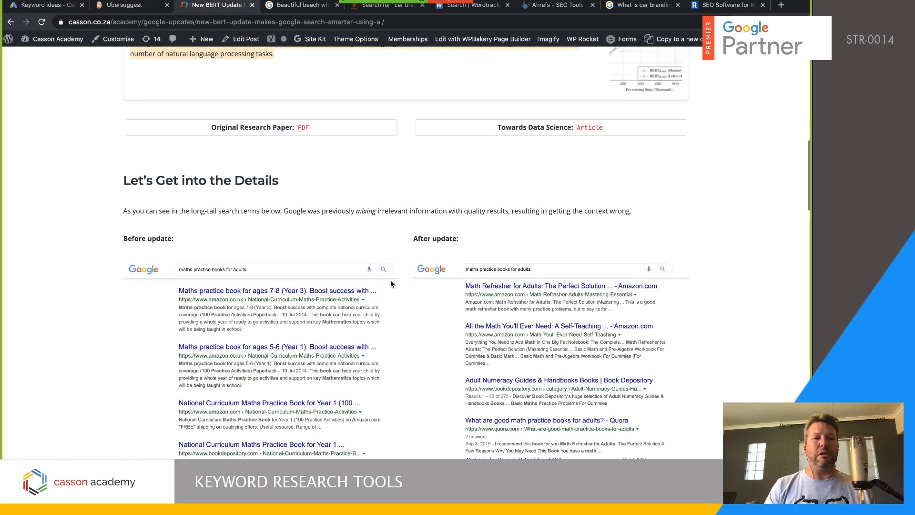
scroll(395, 267, "down", 15)
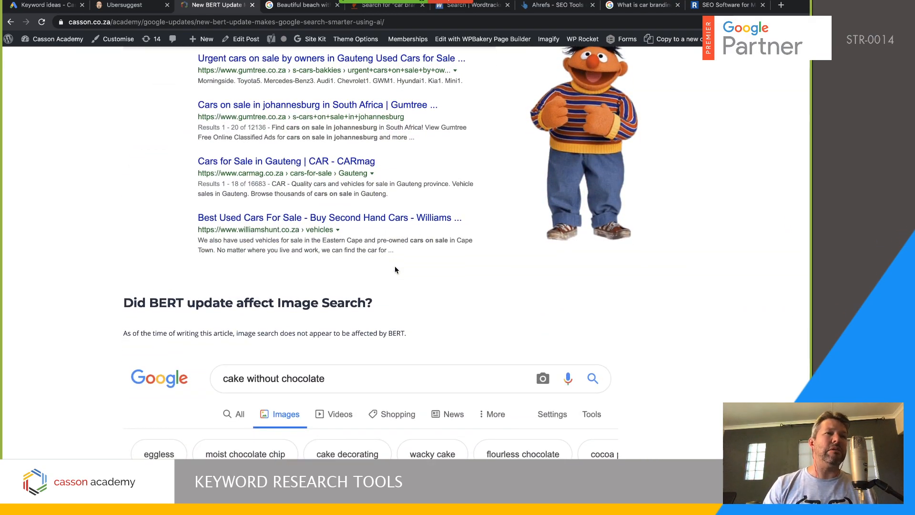
scroll(439, 175, "up", 5)
scroll(440, 170, "up", 20)
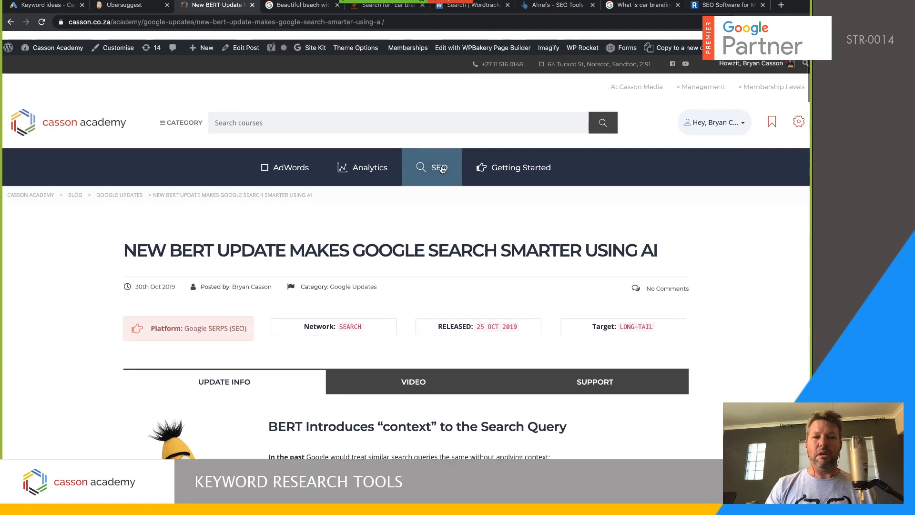
Step: Revisit the Ahrefs page, the Google results for "What is car branding" and the Rank Ranger home page
left_click(541, 5)
left_click(639, 5)
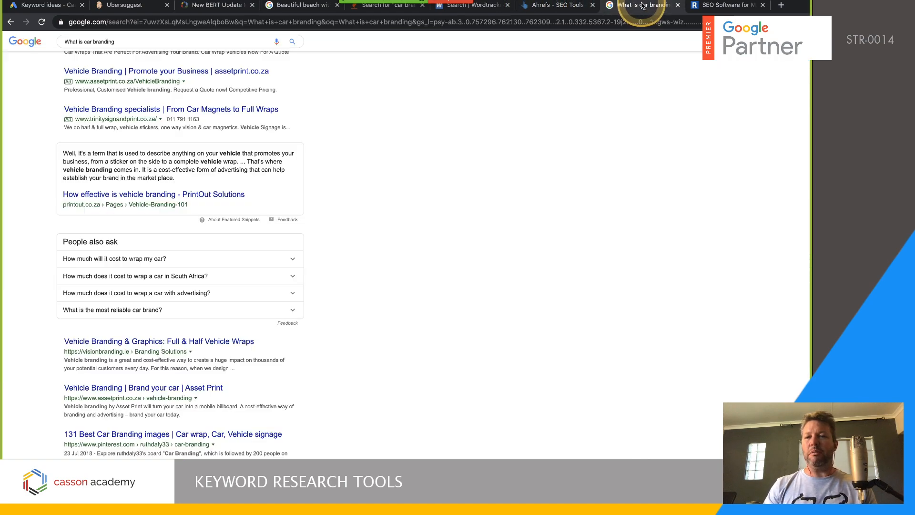
left_click(720, 5)
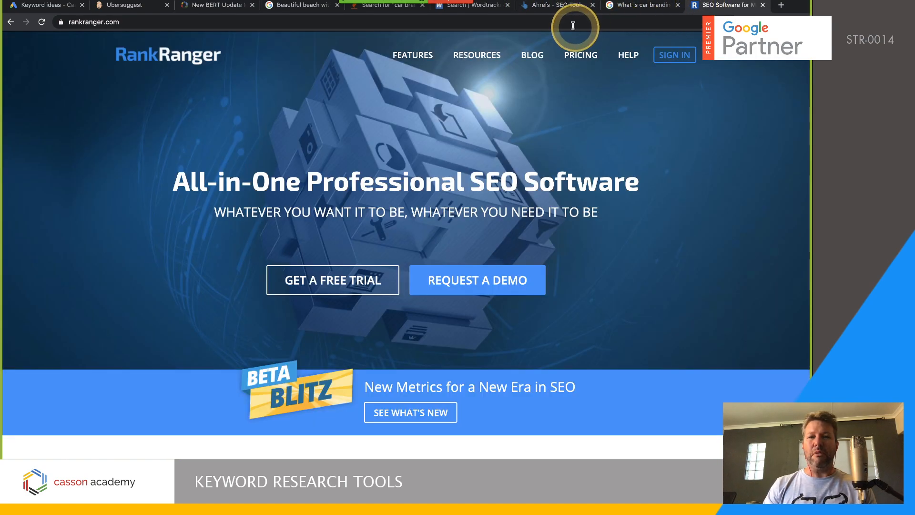
left_click(553, 5)
Step: Return to Google Ads Keyword Planner and examine the search volume trends and keyword ideas for "vehicle branding, car branding"
left_click(38, 5)
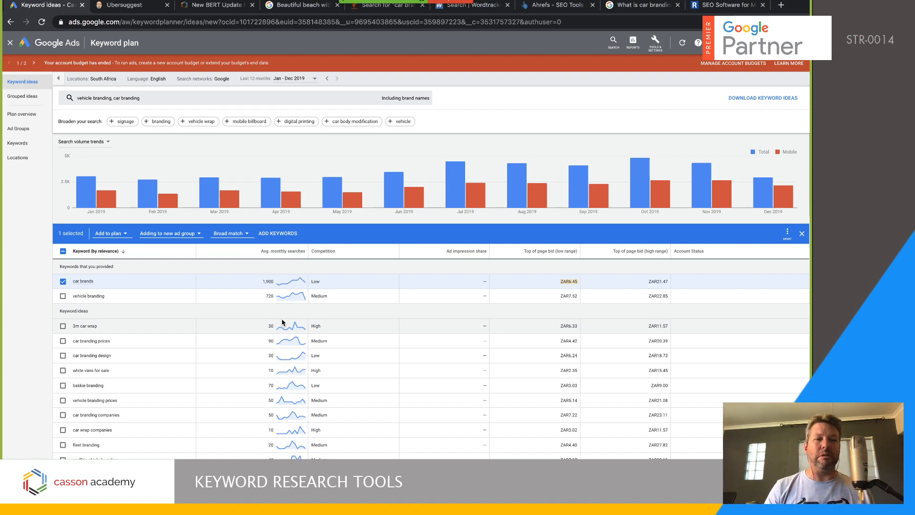
left_click(177, 296)
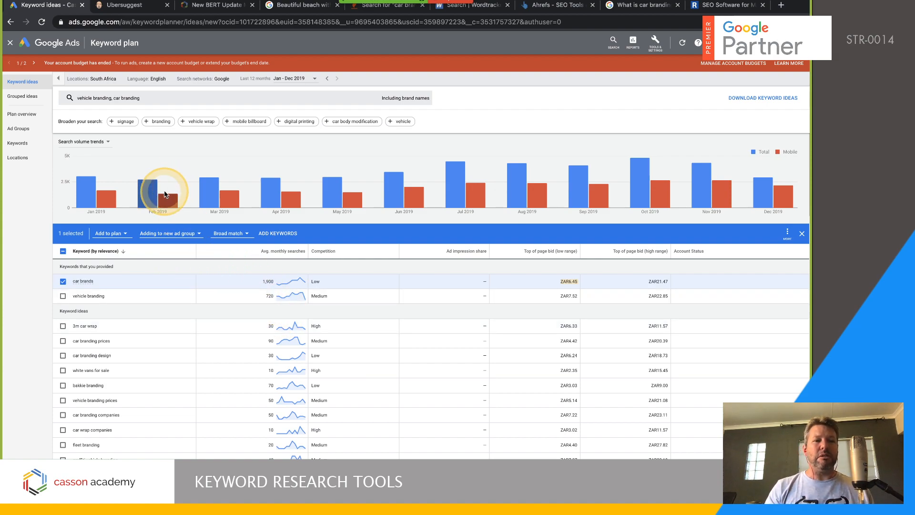
mouse_move(166, 194)
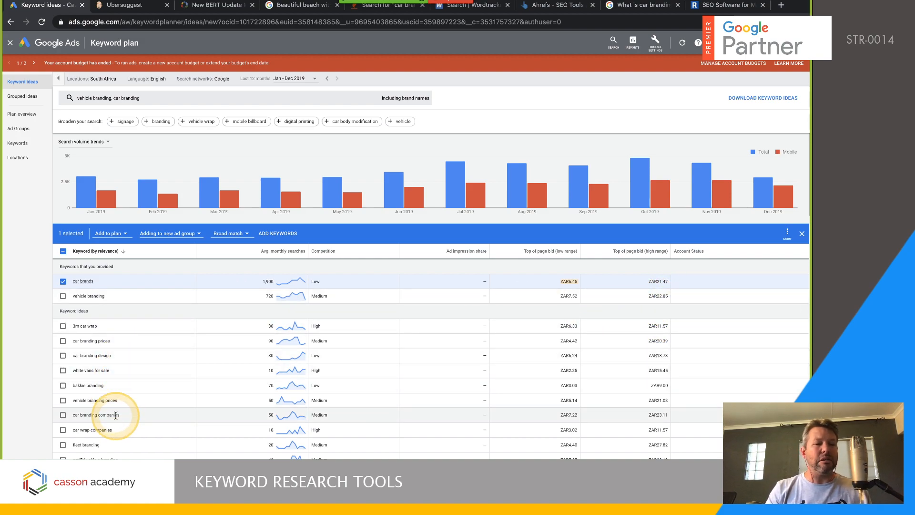
scroll(116, 417, "down", 1)
scroll(116, 418, "down", 1)
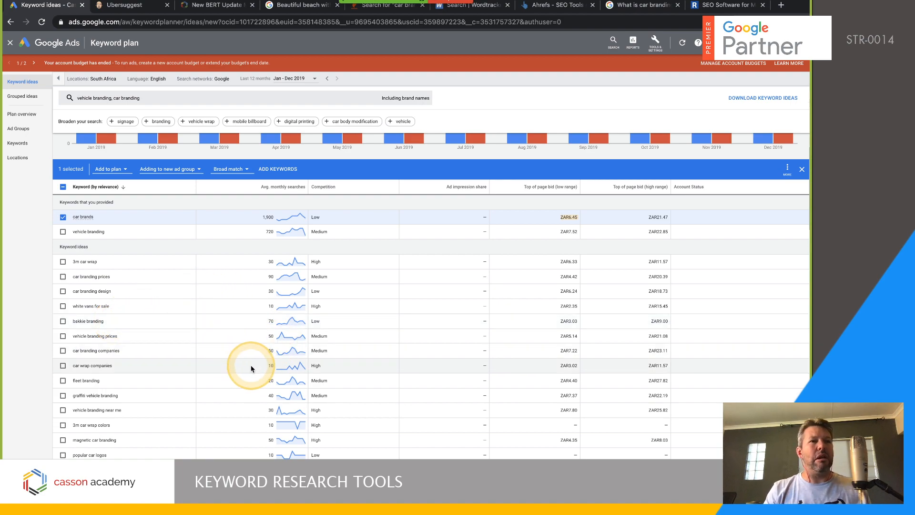
scroll(221, 388, "down", 3)
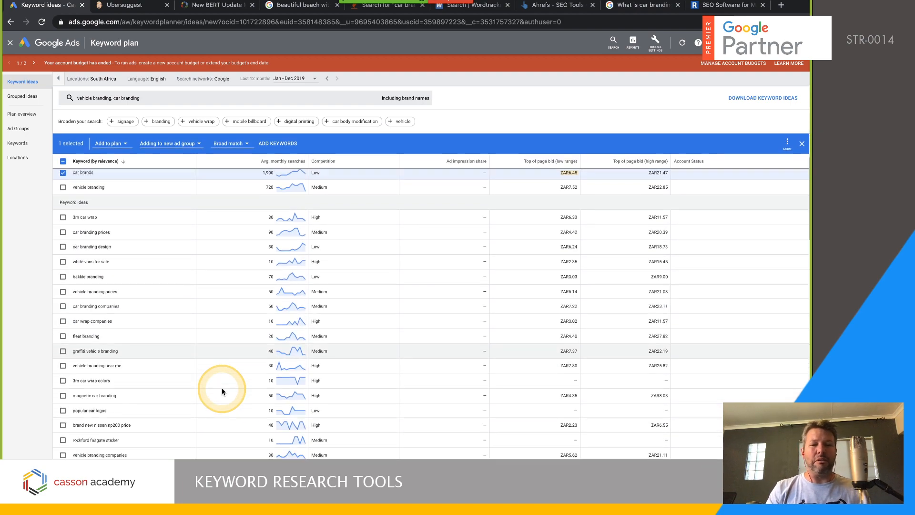
scroll(221, 391, "down", 3)
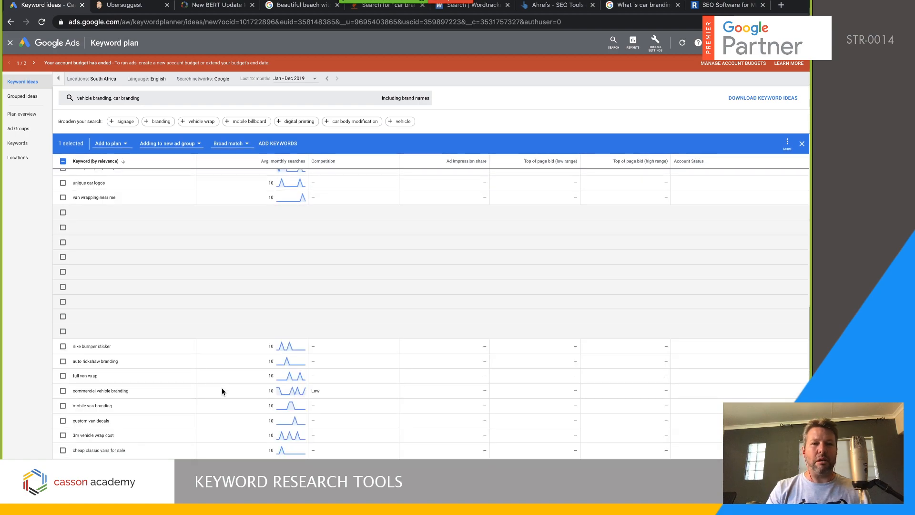
scroll(222, 391, "up", 10)
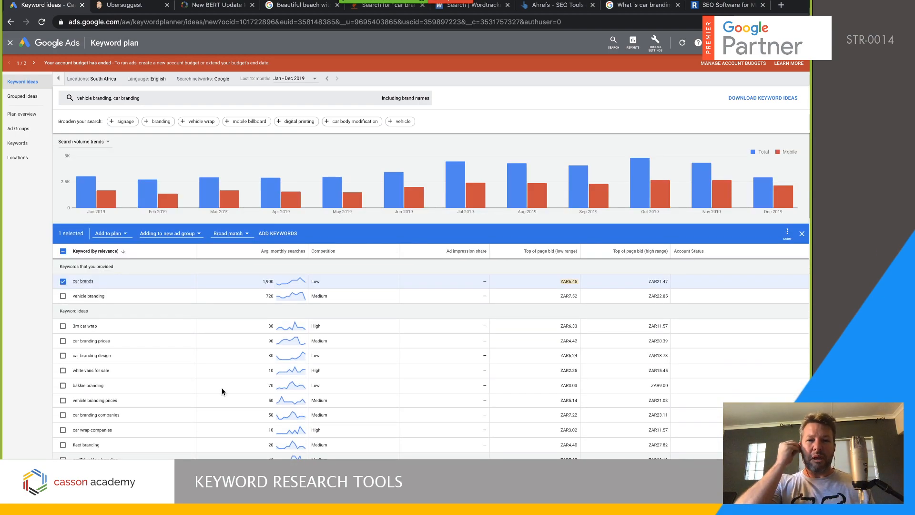